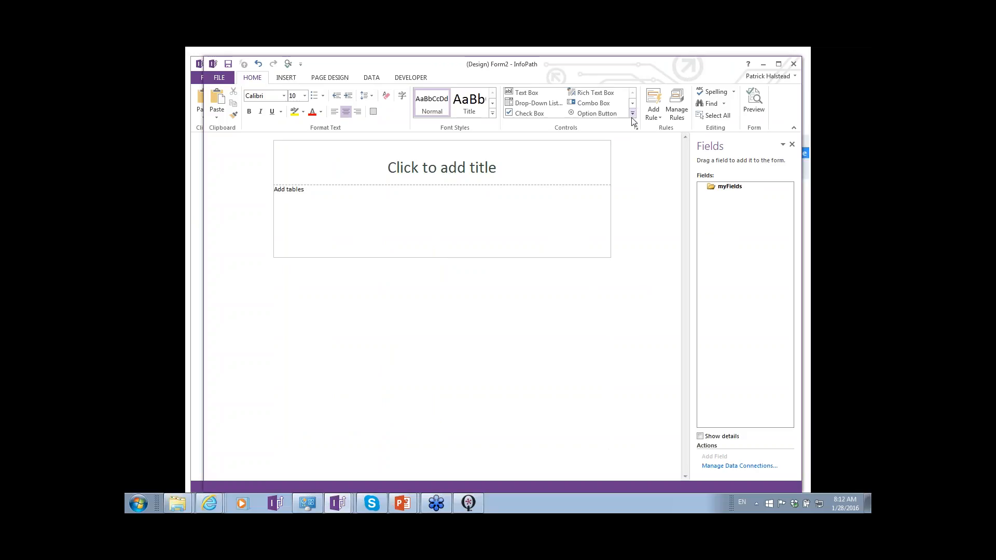
- Rename the myFields root group in the form's data source to customerSupport
{"action": "left_click", "coordinate": [633, 113]}
{"action": "key", "text": "Escape"}
{"action": "left_click", "coordinate": [727, 188]}
{"action": "double_click", "coordinate": [728, 187]}
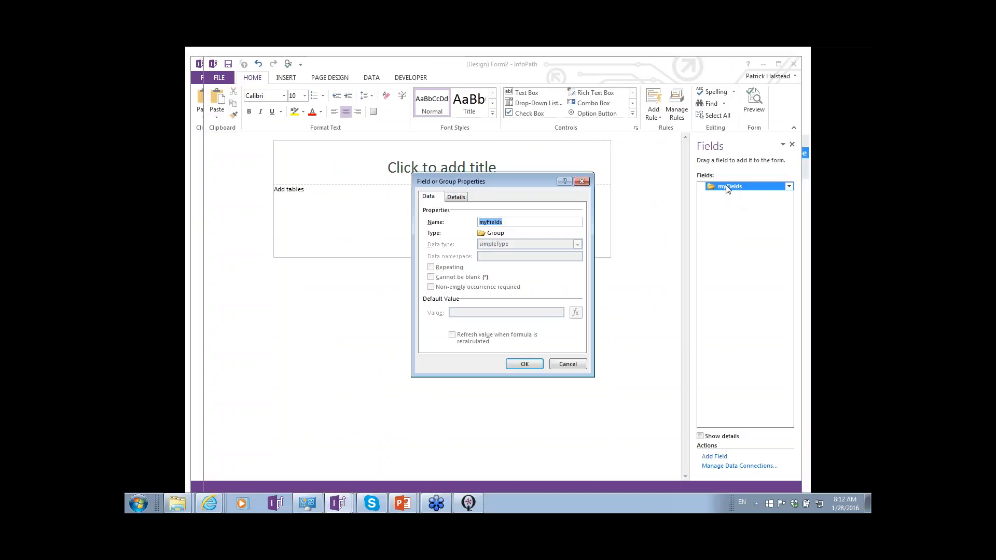
{"action": "type", "text": "my"}
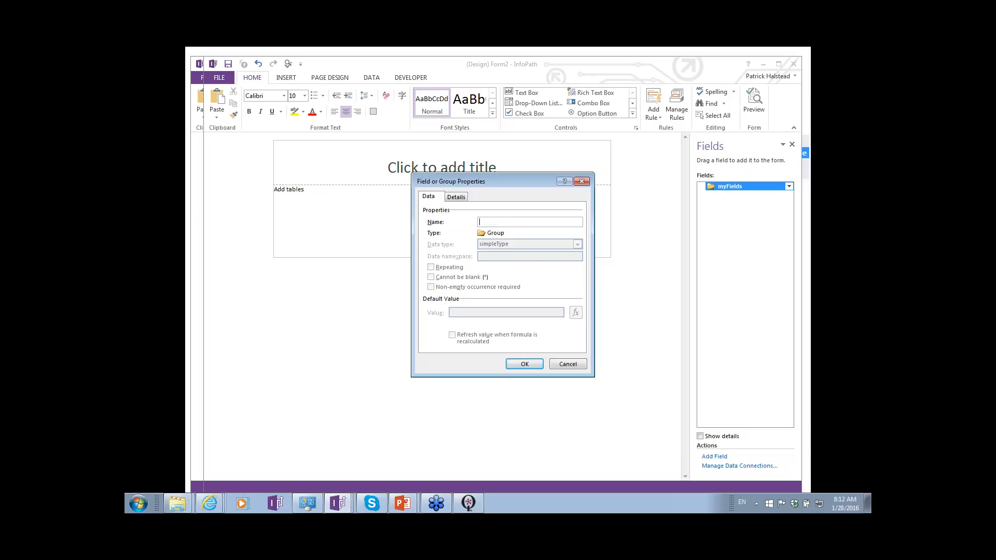
{"action": "type", "text": "stomerSupport"}
{"action": "key", "text": "Return"}
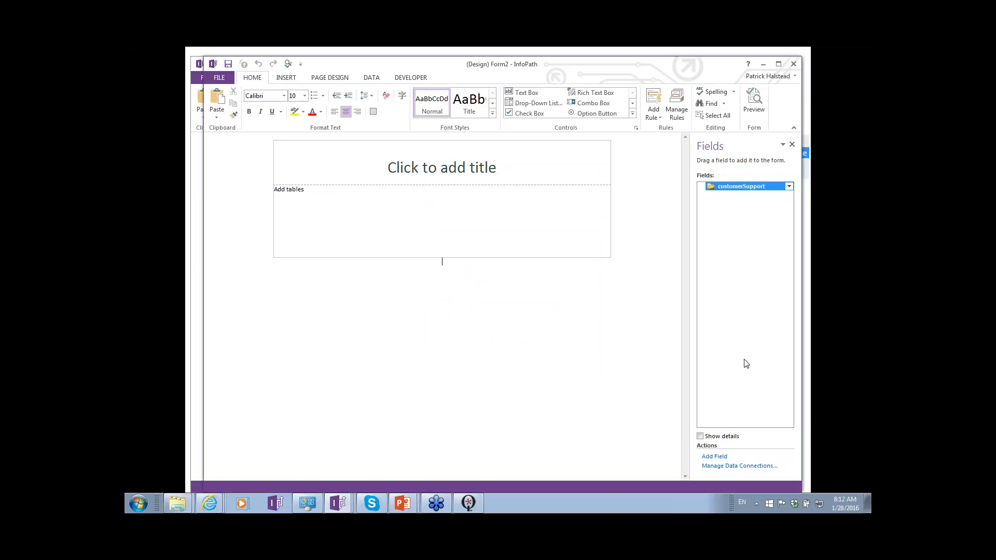
- Add a group named customerInfo under the customerSupport root group
{"action": "left_click", "coordinate": [714, 456]}
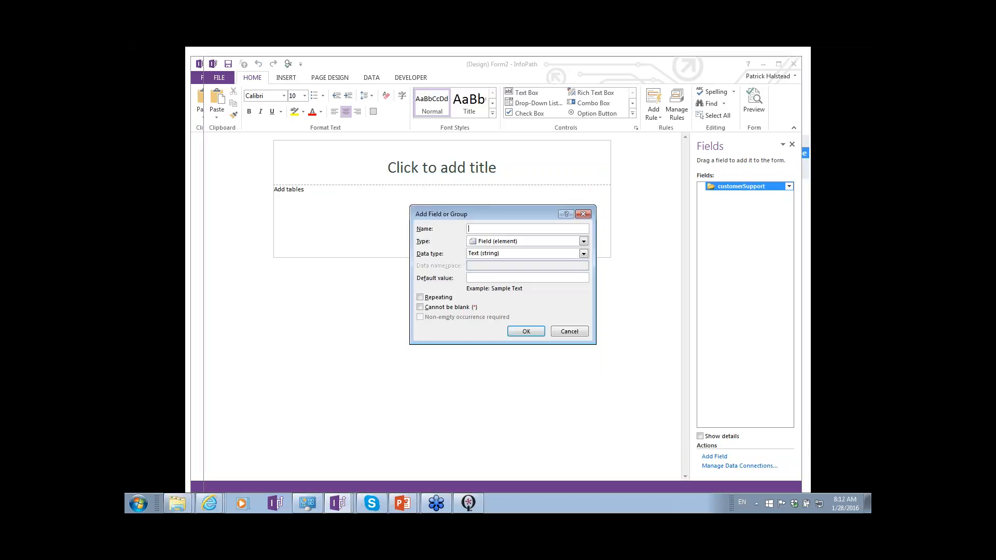
{"action": "type", "text": "Custom"}
{"action": "key", "text": "shift+Home"}
{"action": "type", "text": "cus"}
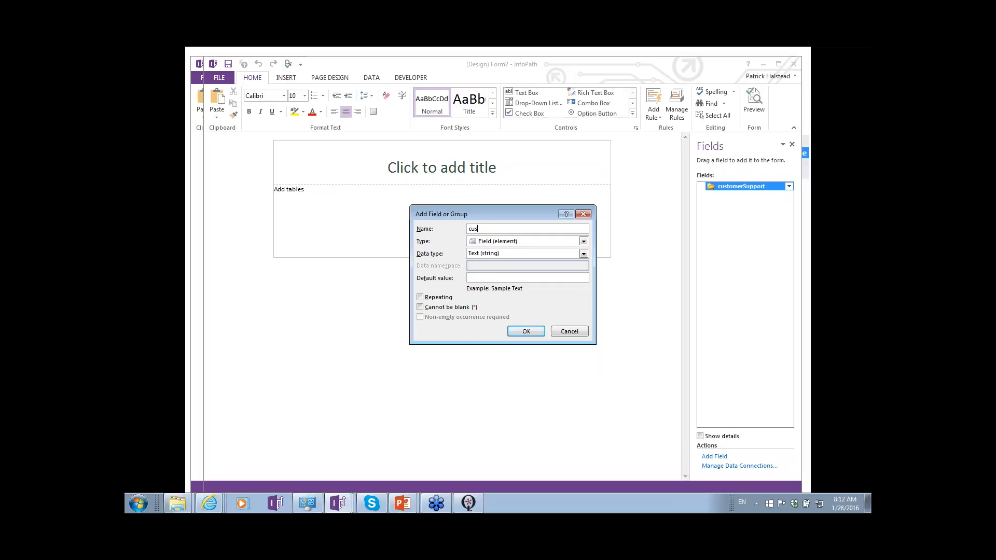
{"action": "type", "text": "tomerInfo"}
{"action": "key", "text": "Tab"}
{"action": "key", "text": "Down"}
{"action": "key", "text": "Down"}
{"action": "key", "text": "Return"}
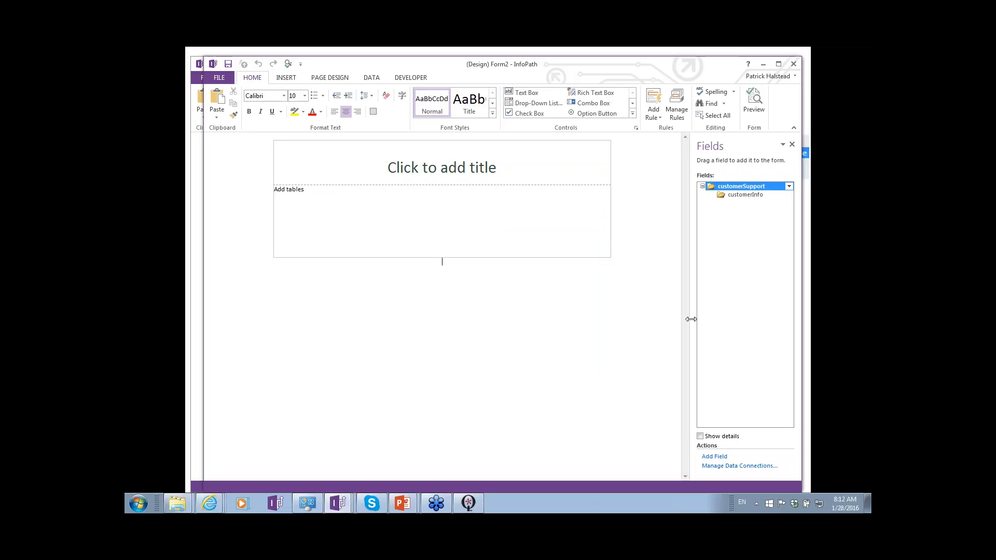
- Add a text field named fullName inside the customerInfo group
{"action": "left_click", "coordinate": [746, 195]}
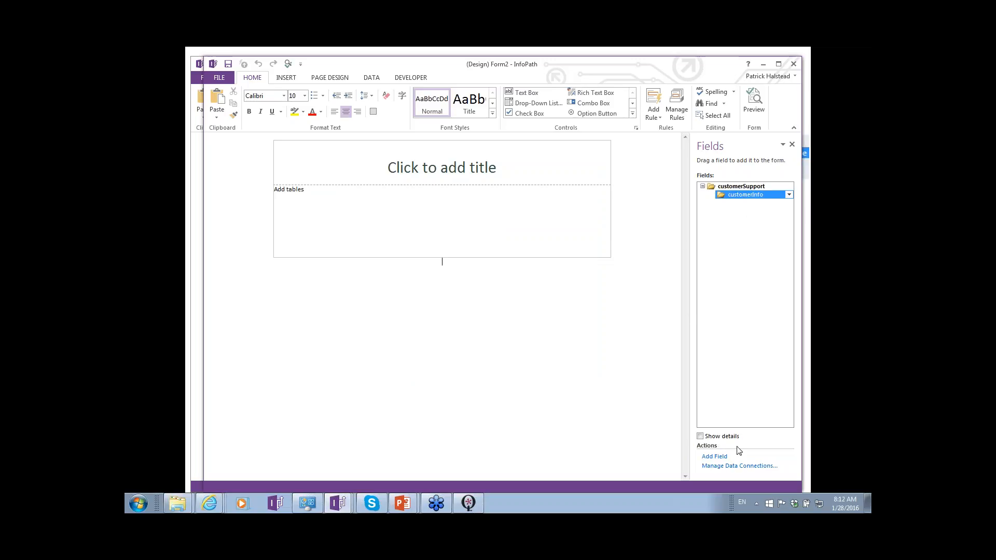
{"action": "left_click", "coordinate": [714, 457]}
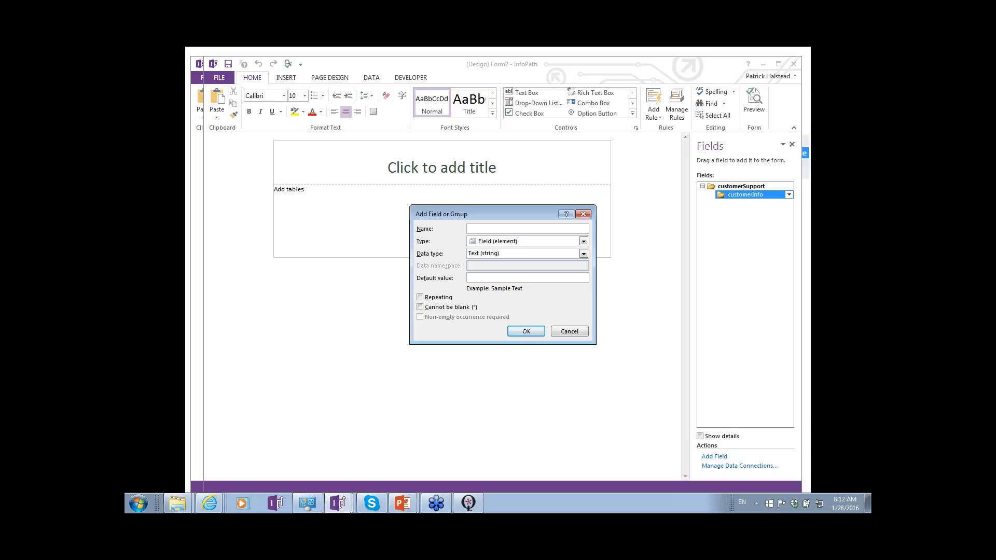
{"action": "type", "text": "FullNMame"}
{"action": "key", "text": "Delete"}
{"action": "type", "text": "f"}
{"action": "key", "text": "Return"}
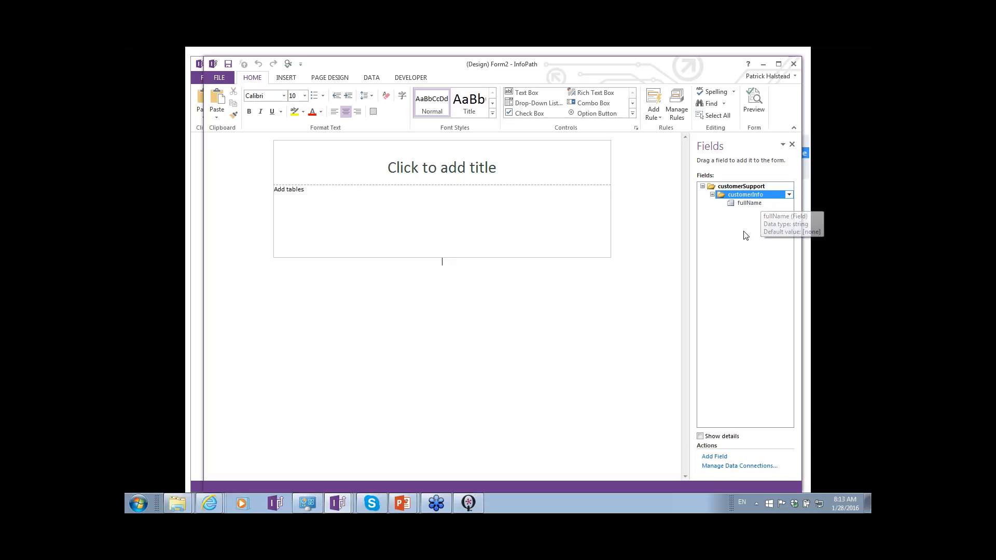
- Place the insertion point in the layout table's body cell below the form title
{"action": "left_click", "coordinate": [537, 215]}
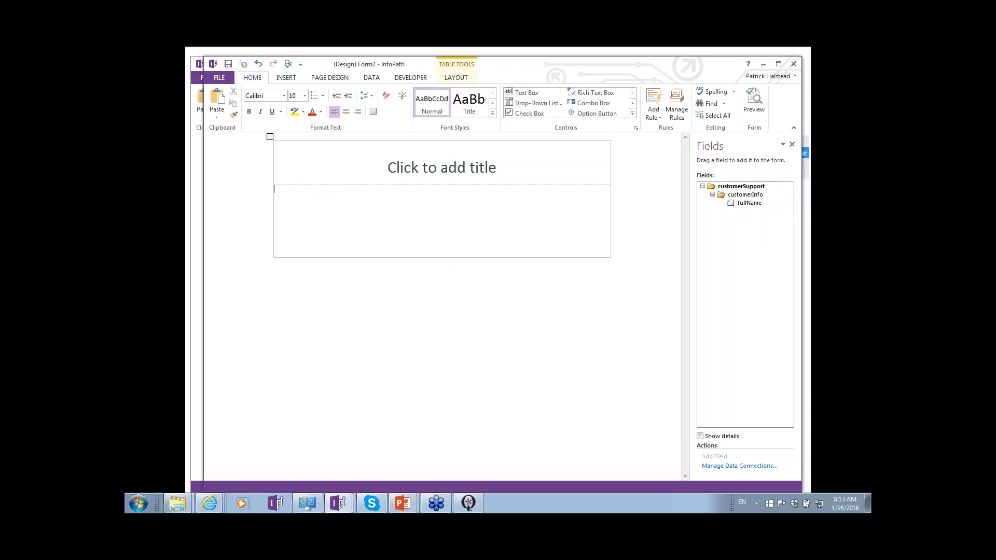
{"action": "key", "text": "alt+Tab"}
{"action": "key", "text": "alt+Tab"}
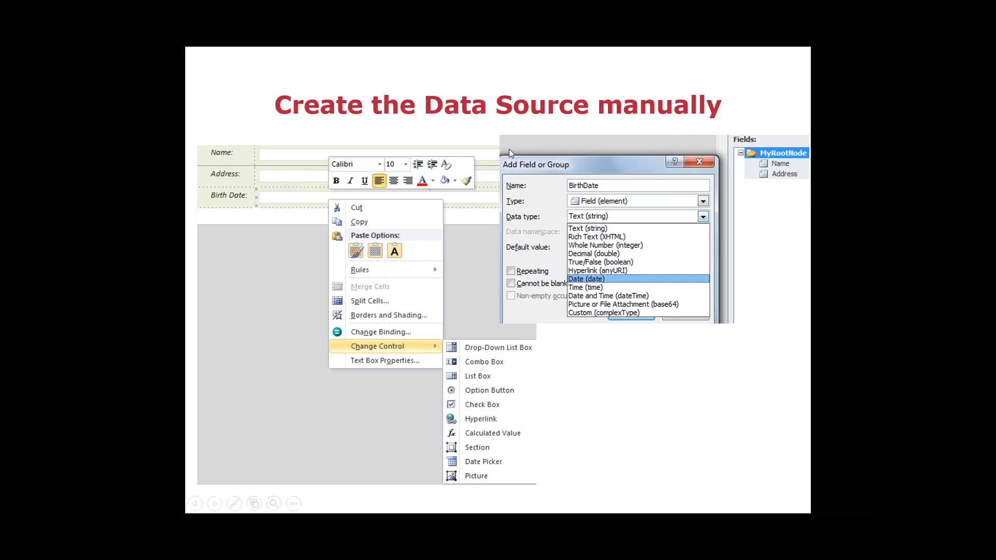
{"action": "key", "text": "alt+Tab"}
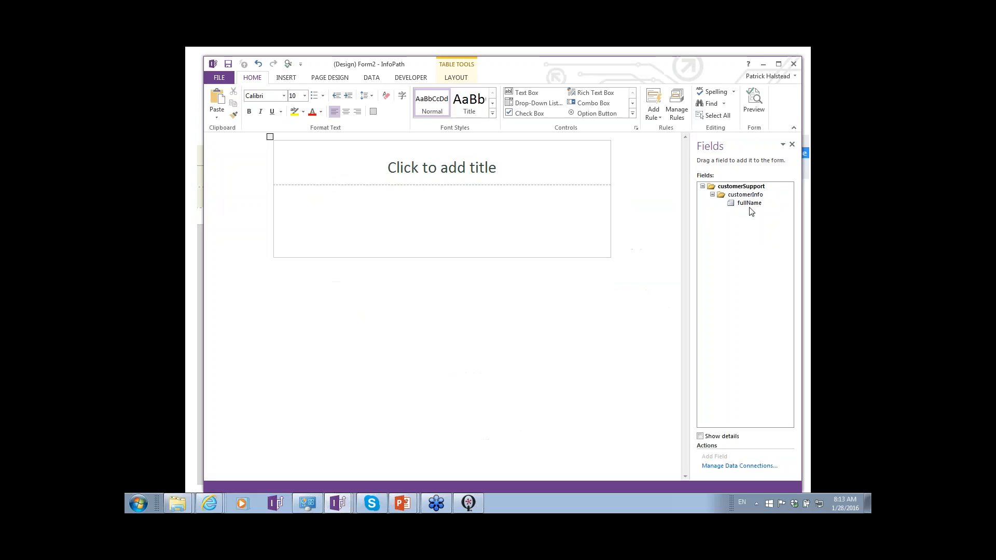
- Review the data types available for the fullName field, leaving its properties as they are
{"action": "left_click", "coordinate": [750, 204]}
{"action": "double_click", "coordinate": [751, 204]}
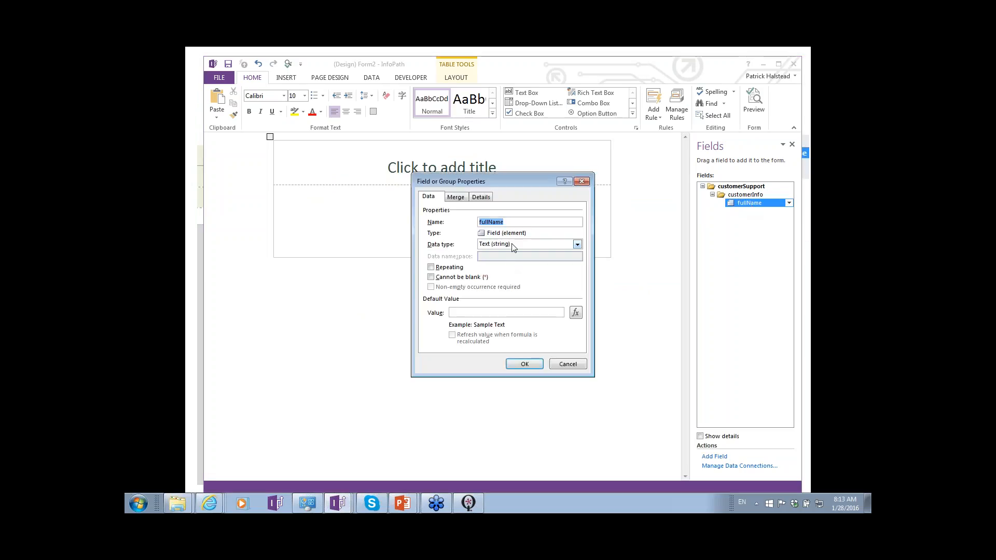
{"action": "left_click", "coordinate": [516, 244]}
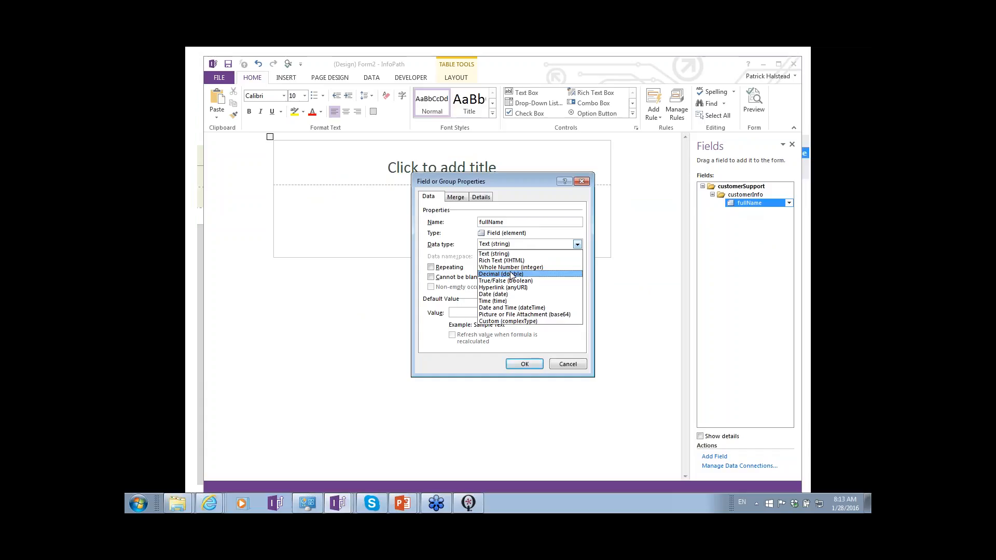
{"action": "left_click", "coordinate": [693, 229]}
{"action": "key", "text": "Escape"}
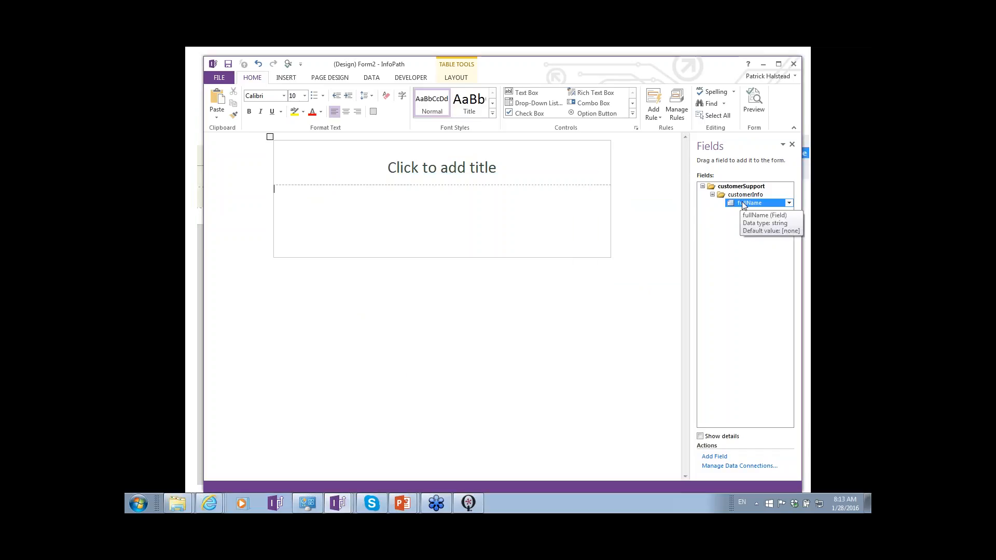
- Insert the ChangeHistory custom control into the body cell below the title, with customerSupport selected in the data source
{"action": "left_click", "coordinate": [747, 196]}
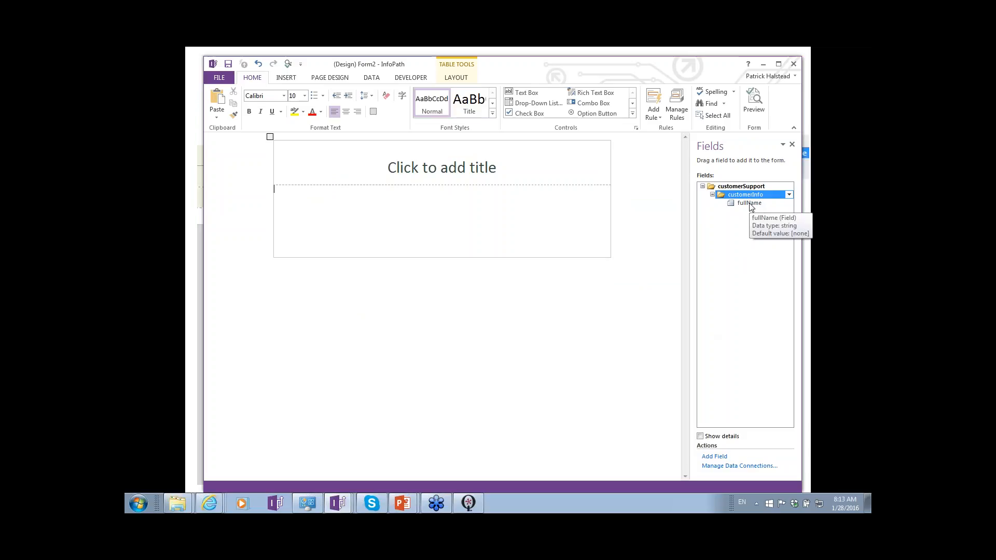
{"action": "left_click", "coordinate": [733, 189]}
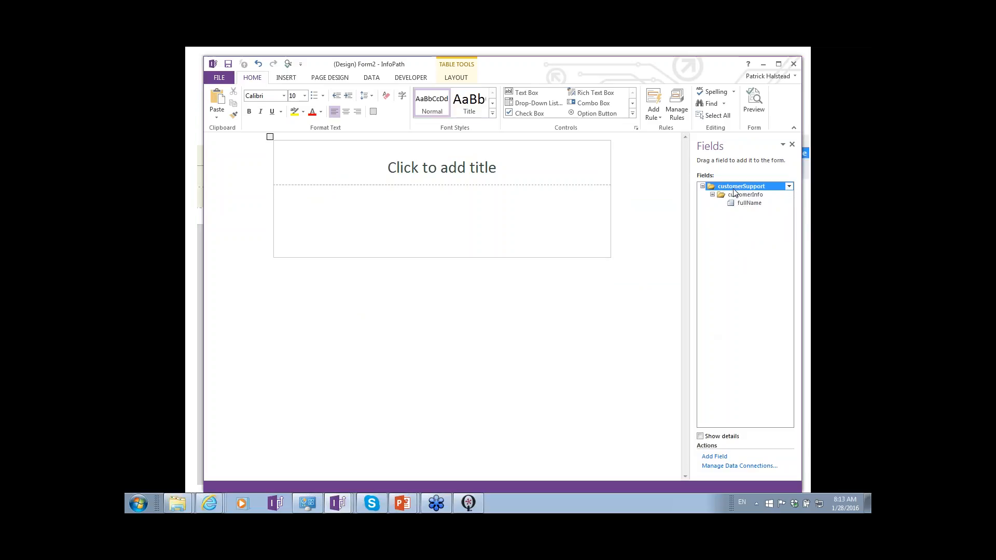
{"action": "left_click", "coordinate": [635, 117]}
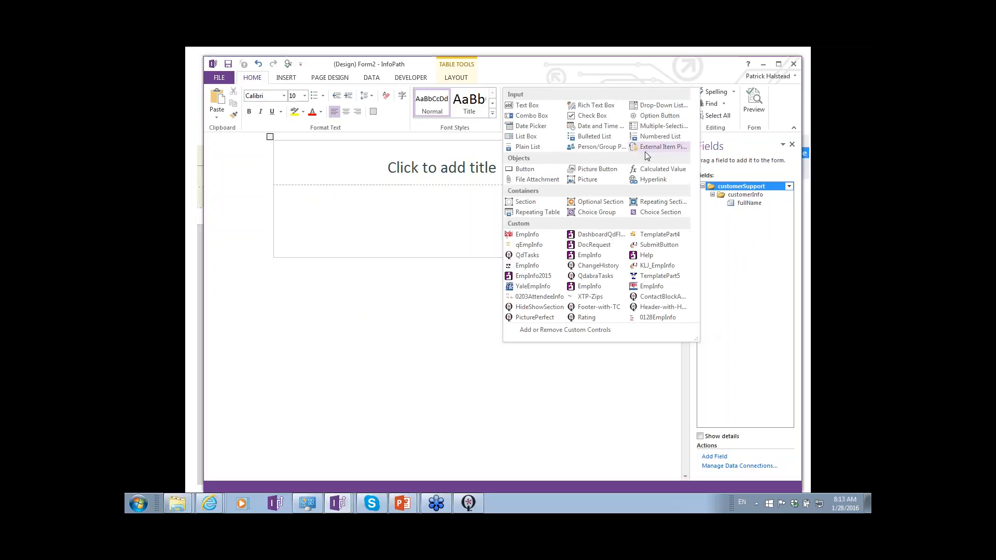
{"action": "left_click", "coordinate": [594, 265]}
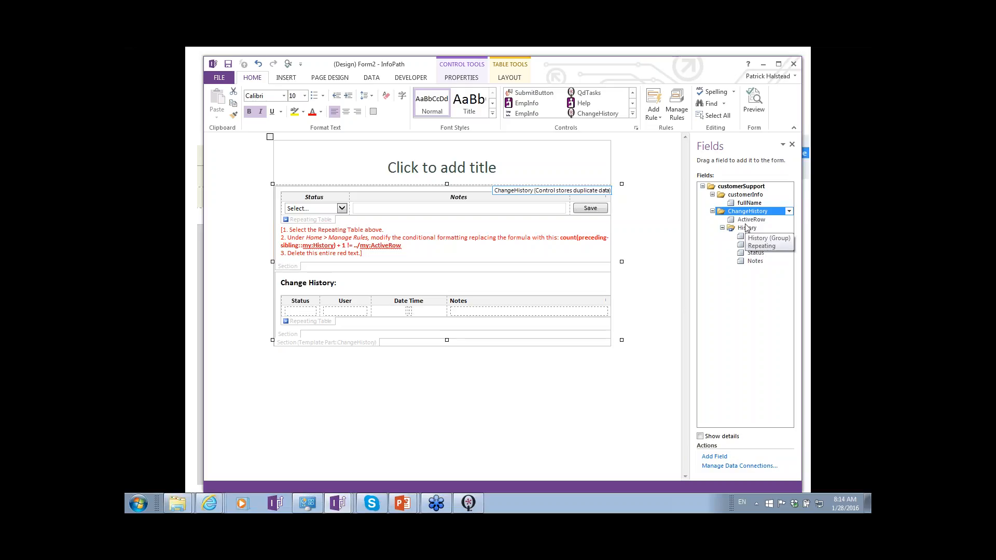
{"action": "key", "text": "alt+Tab"}
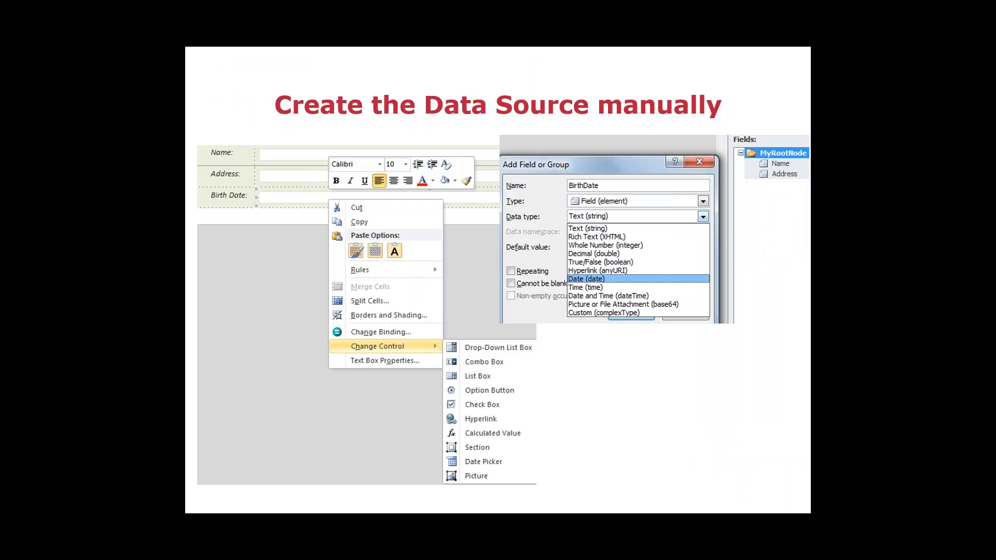
{"action": "key", "text": "Right"}
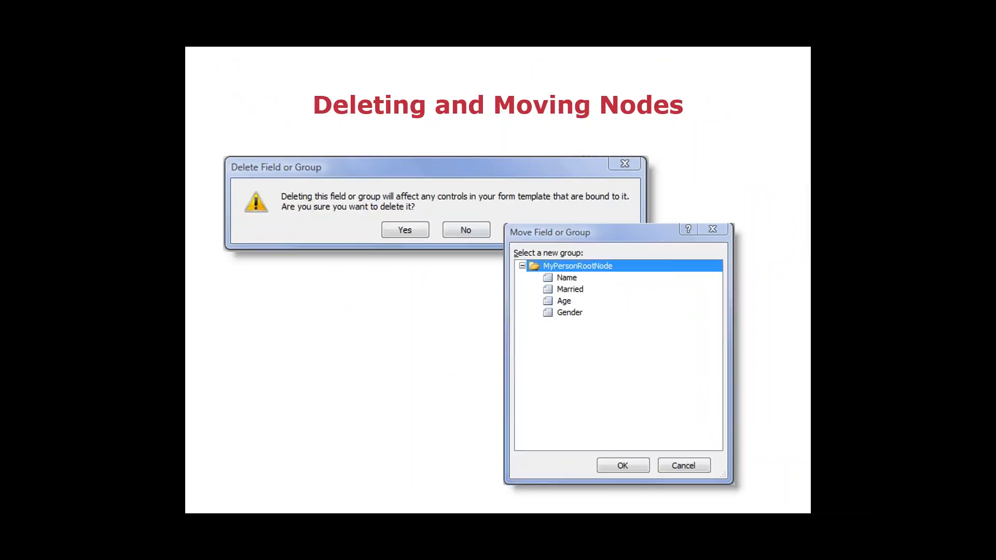
{"action": "key", "text": "alt+Tab"}
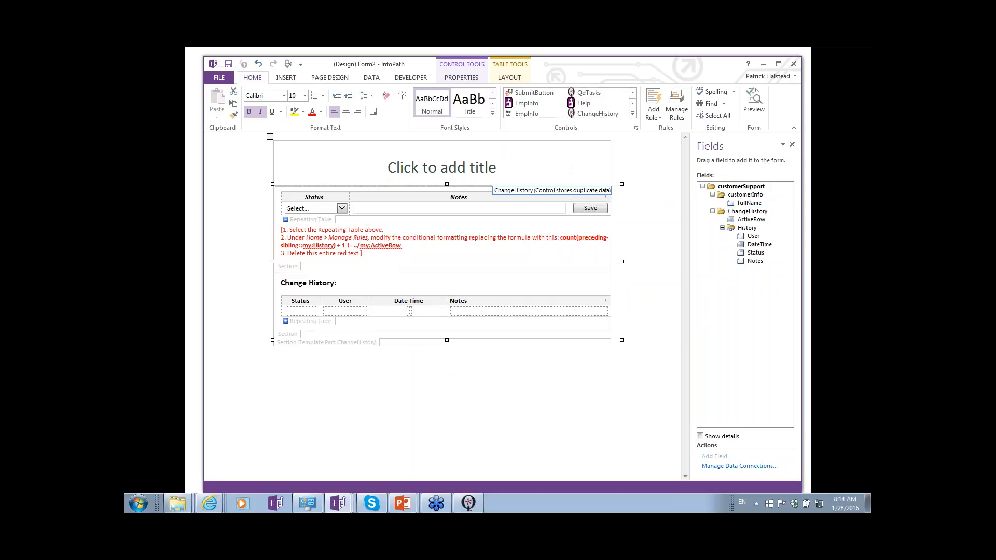
- Insert an empty row below the title row of the form's layout table
{"action": "left_click", "coordinate": [569, 169]}
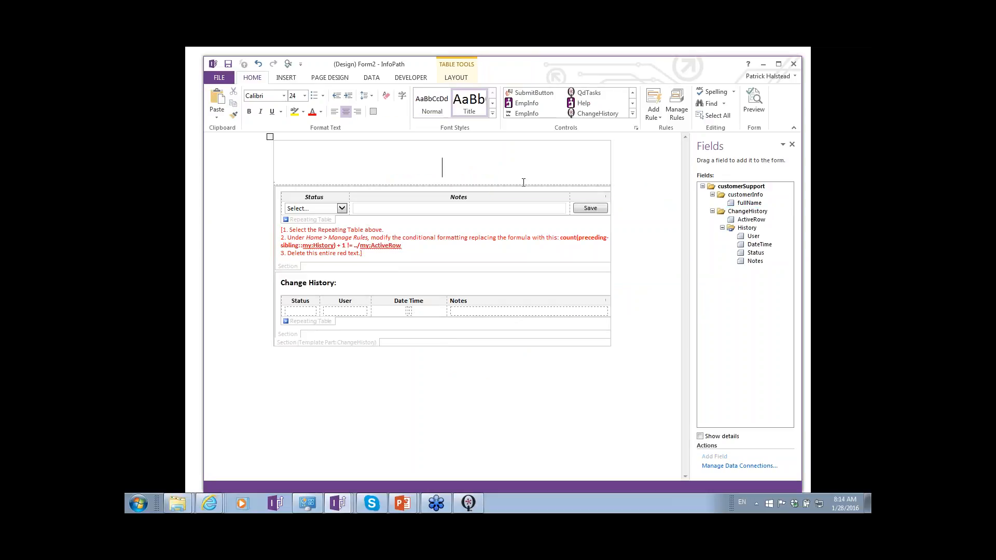
{"action": "left_click", "coordinate": [278, 175]}
{"action": "right_click", "coordinate": [329, 169]}
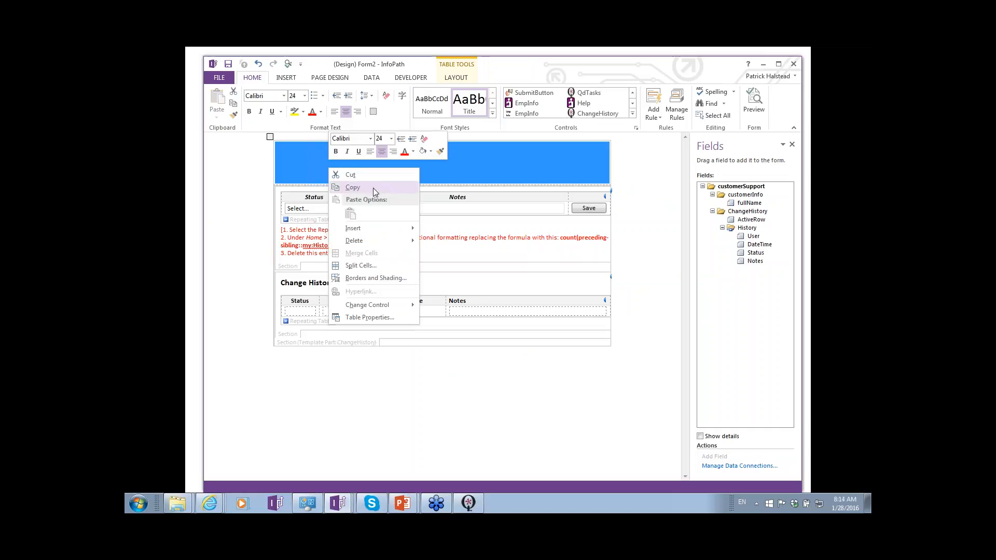
{"action": "left_click", "coordinate": [446, 255]}
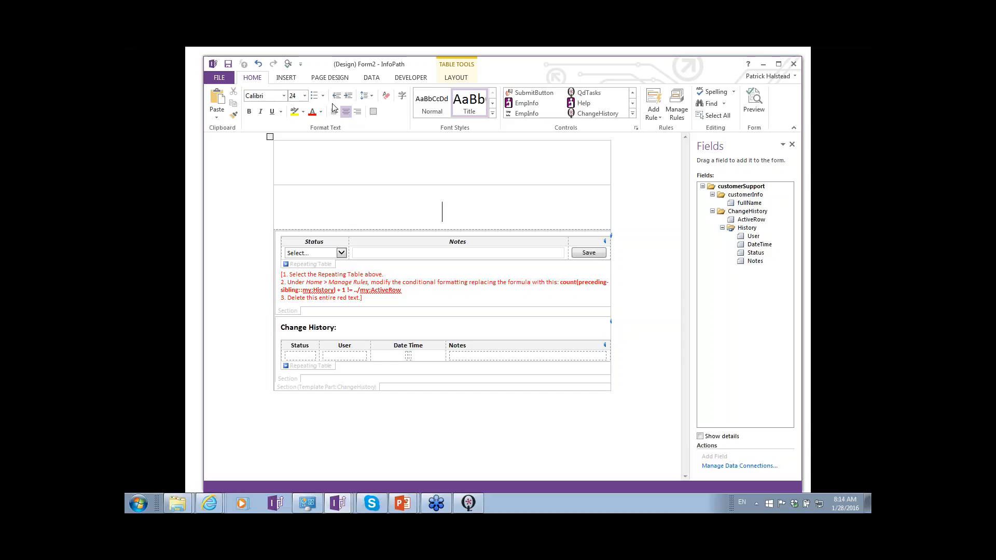
- Insert a 2x2 custom table in the new row and place the fullName field with its label in the table's first row
{"action": "left_click", "coordinate": [302, 81]}
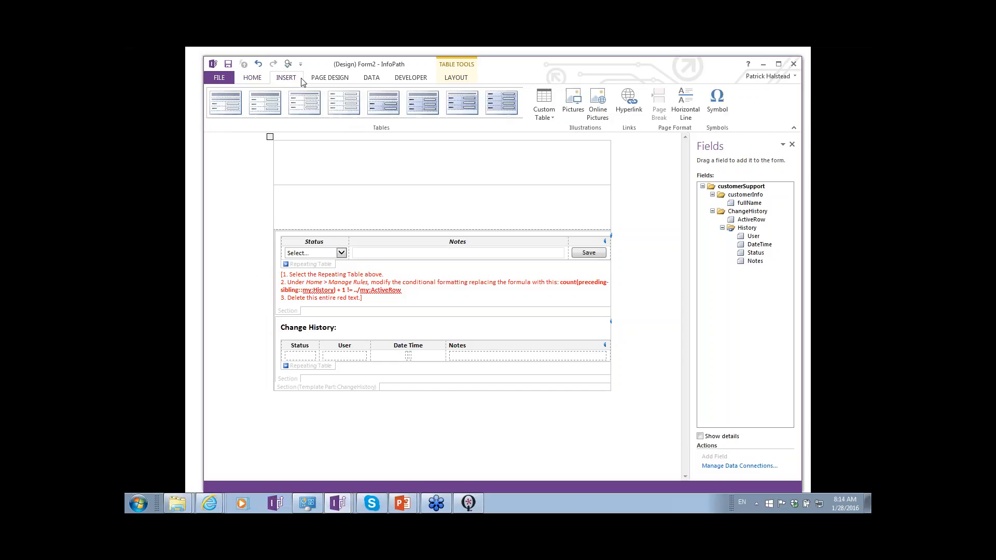
{"action": "left_click", "coordinate": [549, 115]}
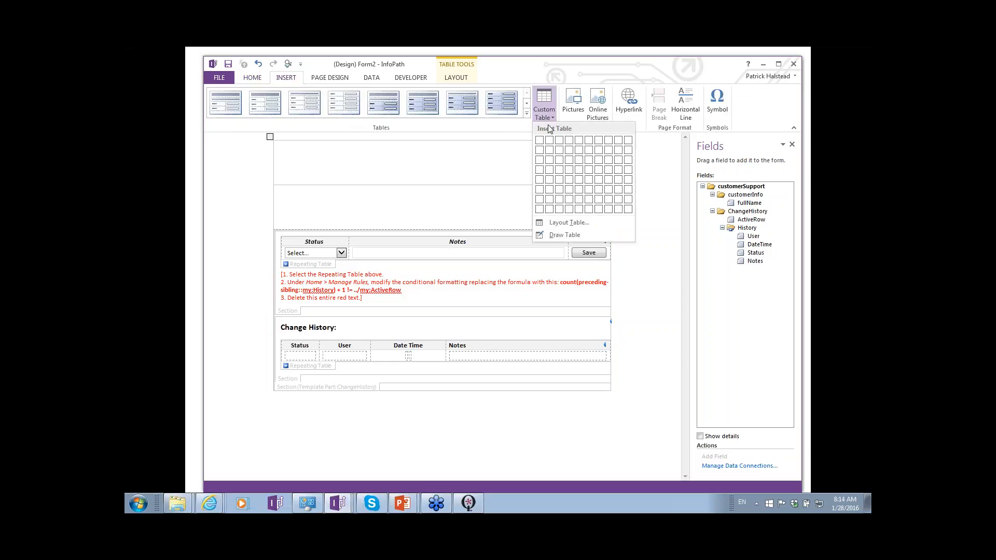
{"action": "left_click", "coordinate": [550, 152]}
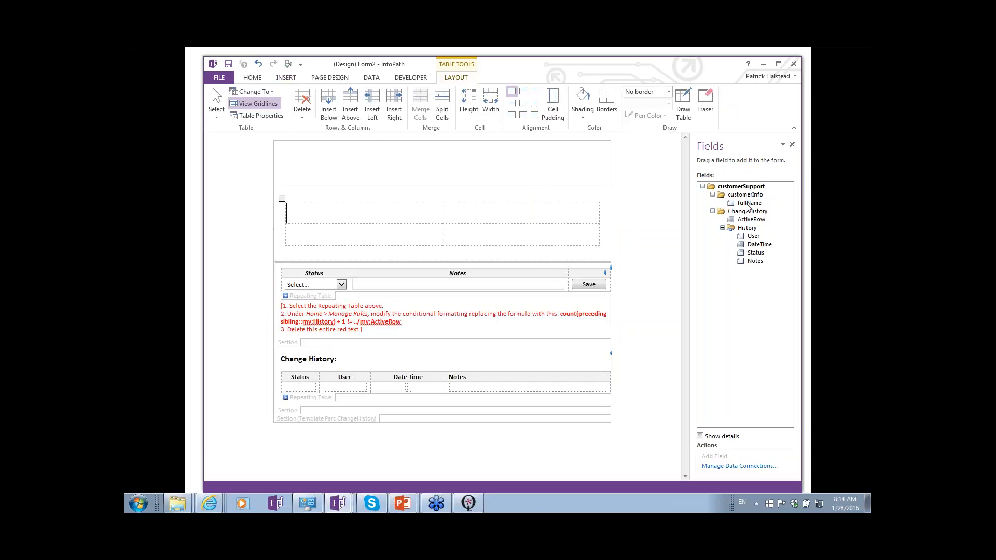
{"action": "left_click_drag", "start_coordinate": [749, 203], "coordinate": [479, 223]}
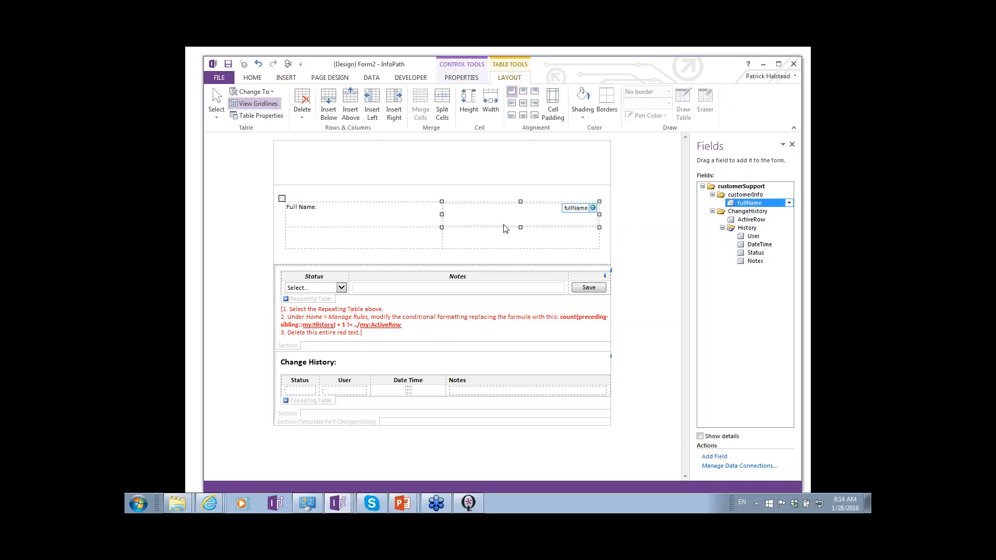
- Check which control types the fullName text box can be changed to
{"action": "right_click", "coordinate": [502, 223]}
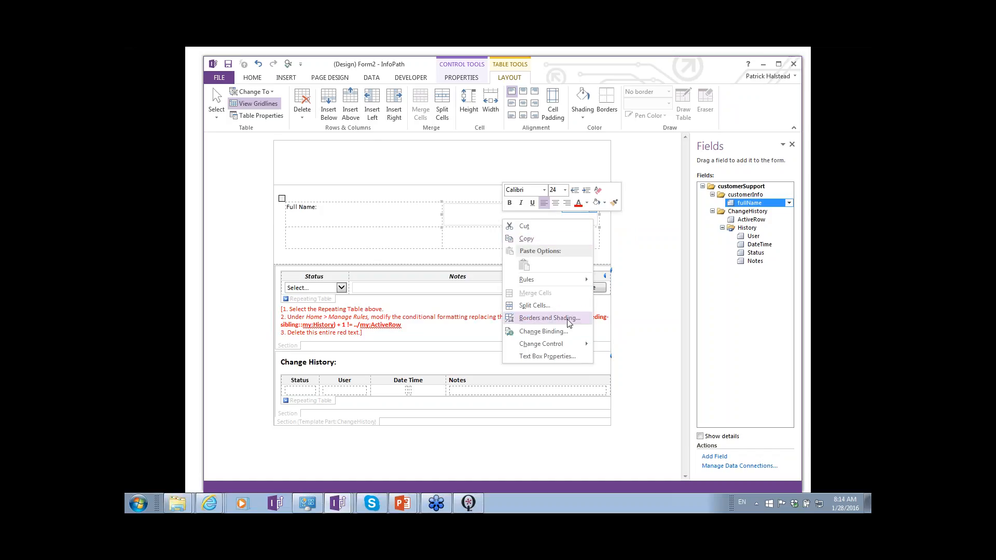
{"action": "mouse_move", "coordinate": [566, 347]}
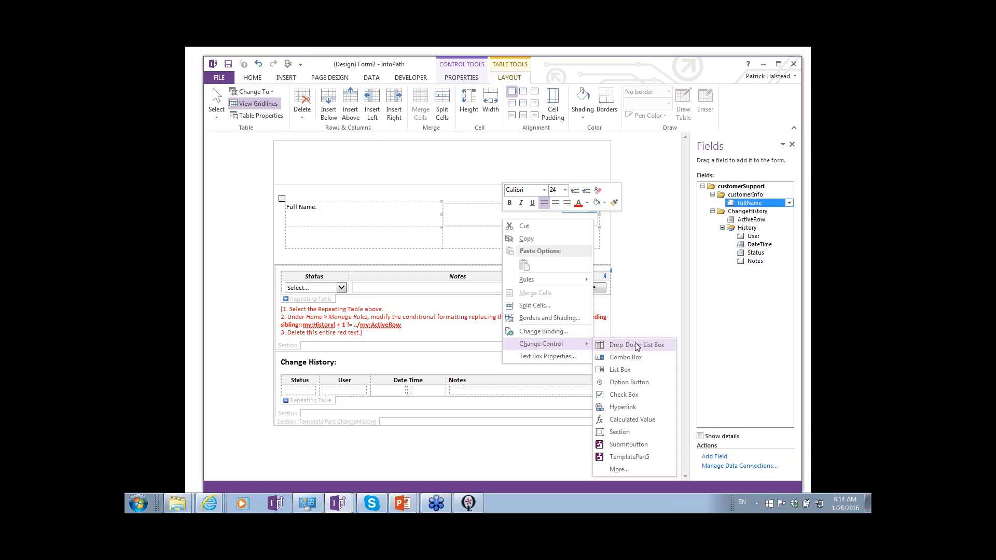
{"action": "left_click", "coordinate": [643, 282]}
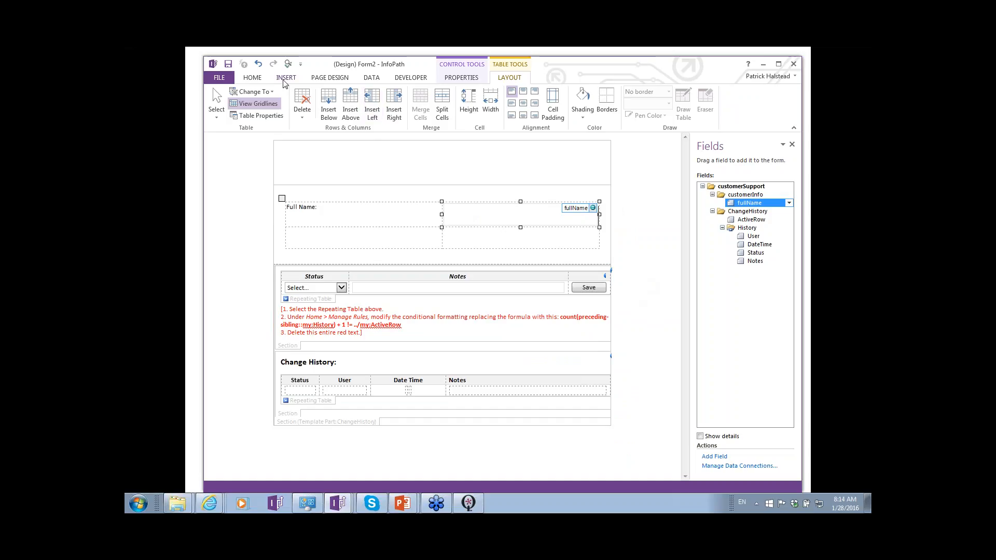
- Insert a text box control in the empty cell beneath the fullName text box in the table's second row
{"action": "left_click", "coordinate": [253, 79]}
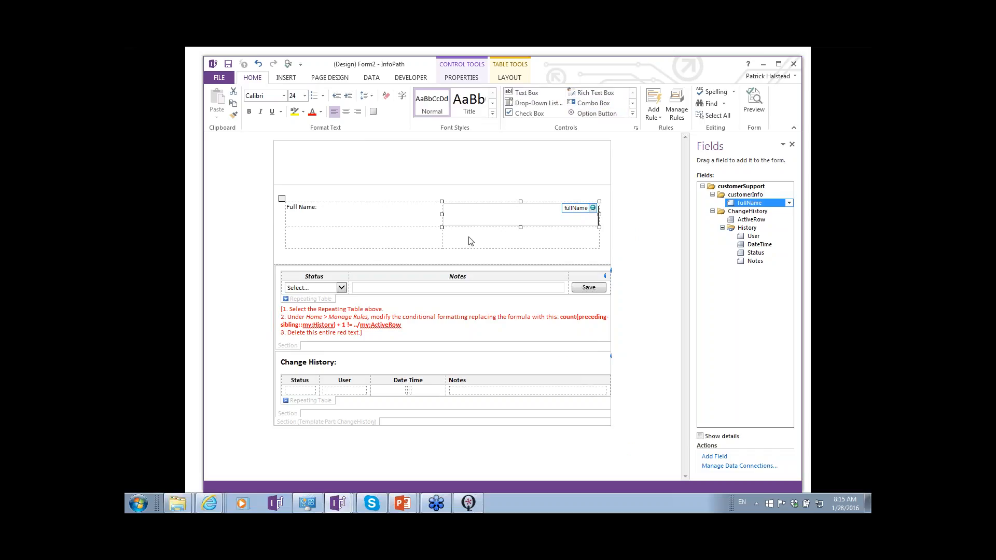
{"action": "key", "text": "Delete"}
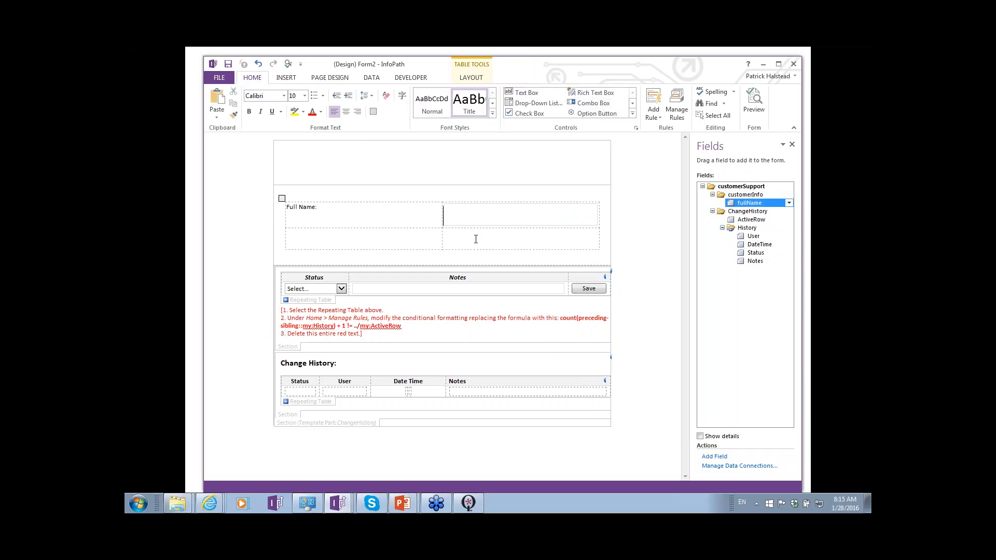
{"action": "left_click", "coordinate": [482, 238]}
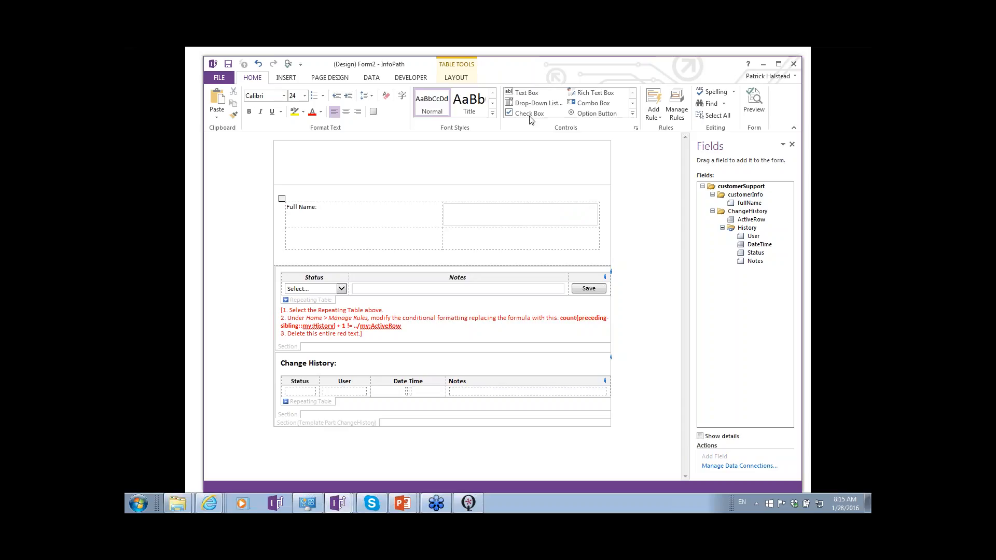
{"action": "left_click", "coordinate": [528, 93]}
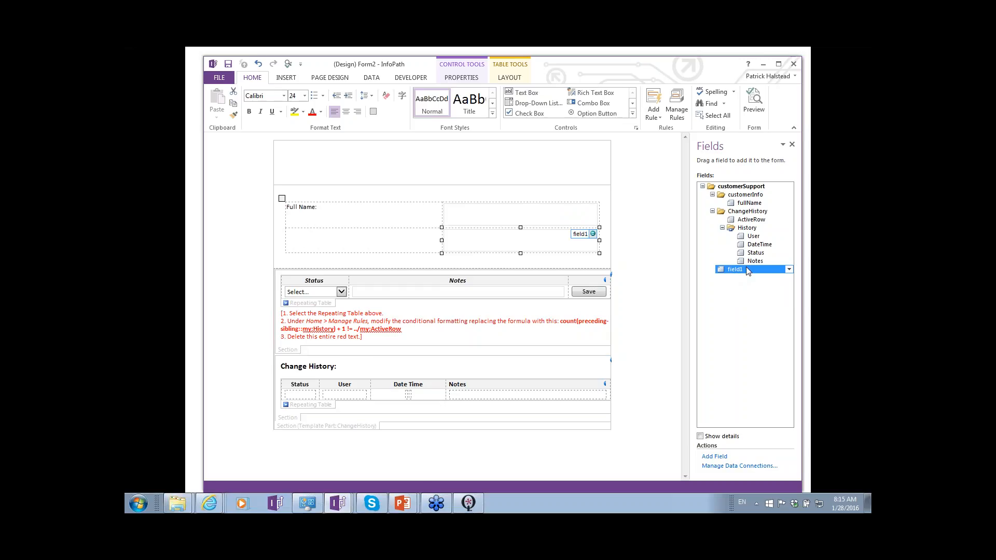
- Add a text field named phone to the customerInfo group in the data source
{"action": "left_click", "coordinate": [747, 195]}
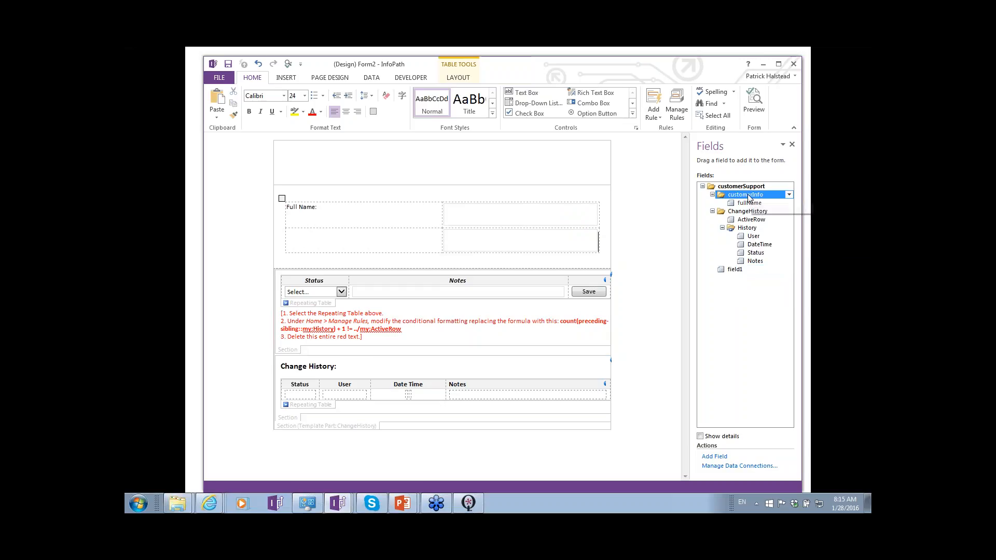
{"action": "left_click", "coordinate": [721, 457]}
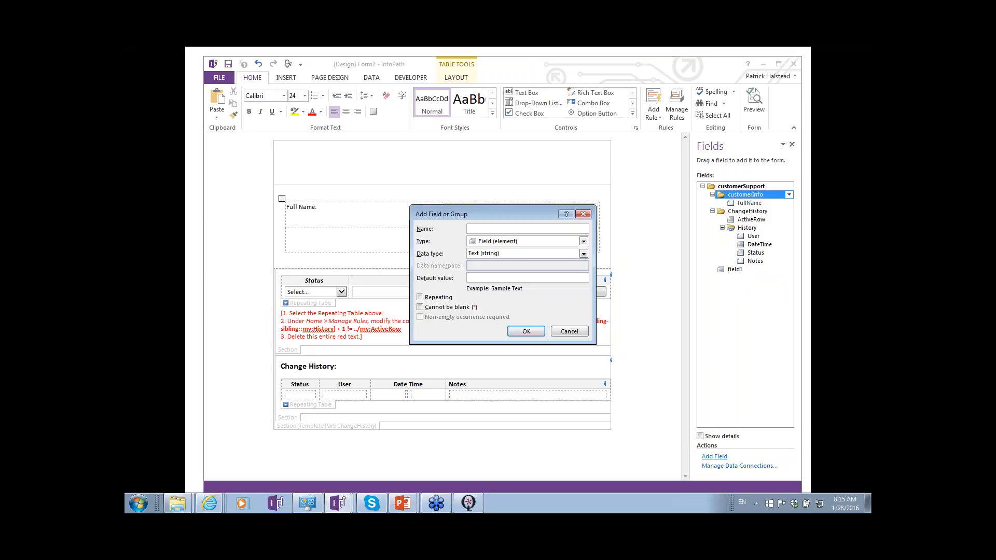
{"action": "type", "text": "phone"}
{"action": "key", "text": "Return"}
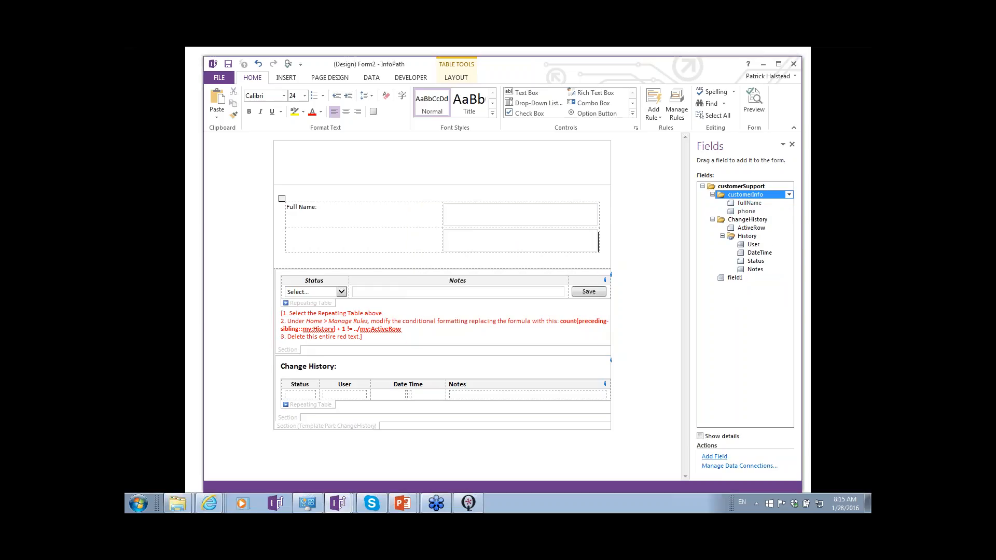
- Remove the field1 text box from the table's second row and place the phone field there with its label in the adjacent cell
{"action": "left_click_drag", "start_coordinate": [734, 277], "coordinate": [535, 244]}
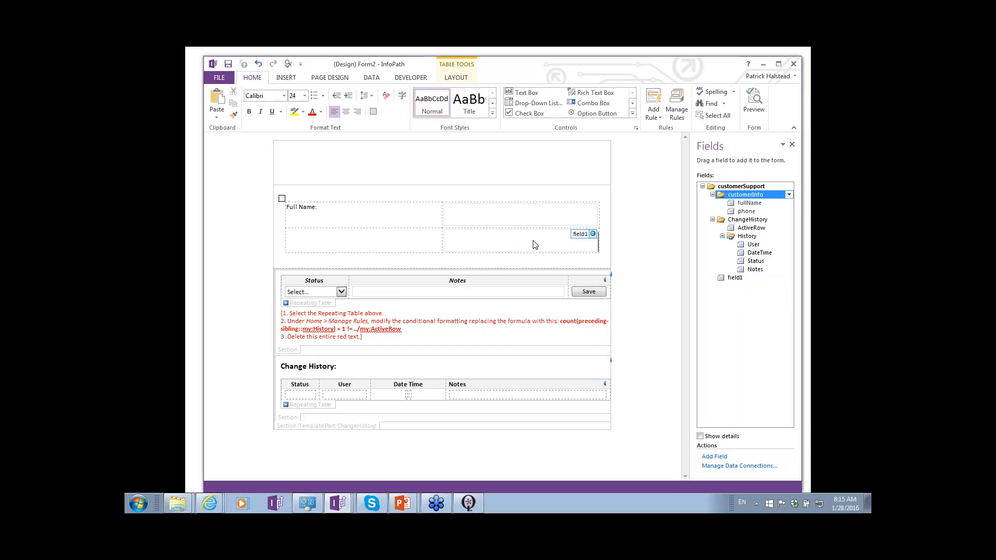
{"action": "key", "text": "ctrl+z"}
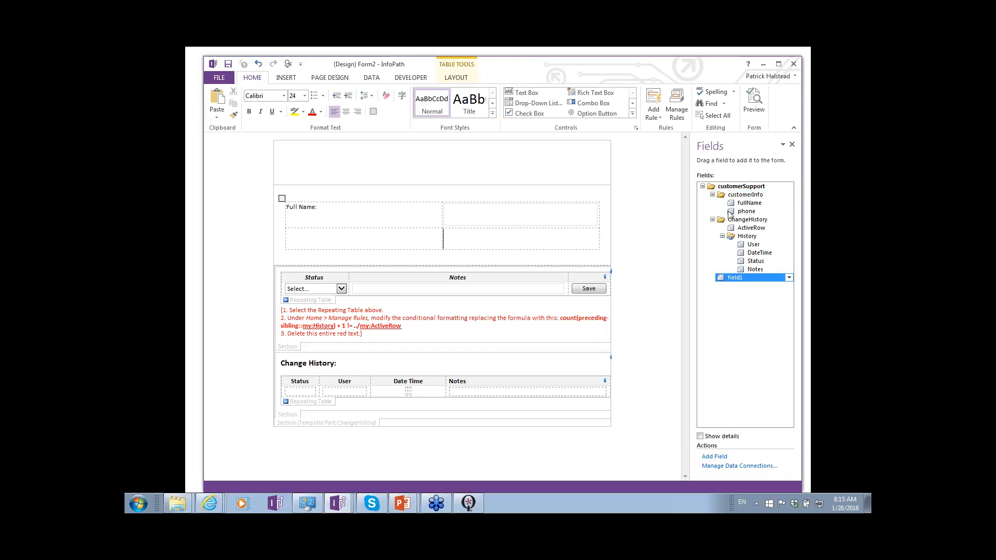
{"action": "left_click_drag", "start_coordinate": [747, 211], "coordinate": [497, 245]}
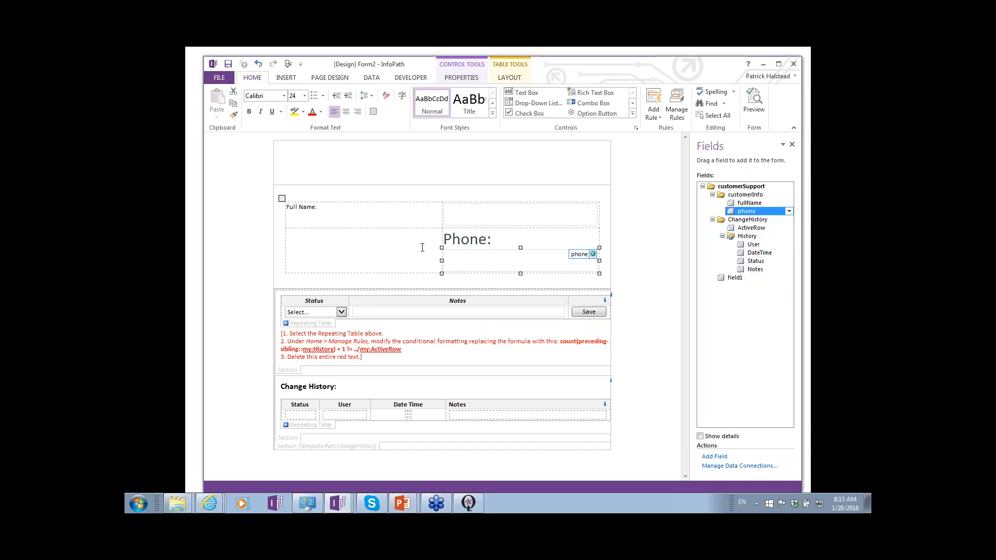
{"action": "key", "text": "ctrl+z"}
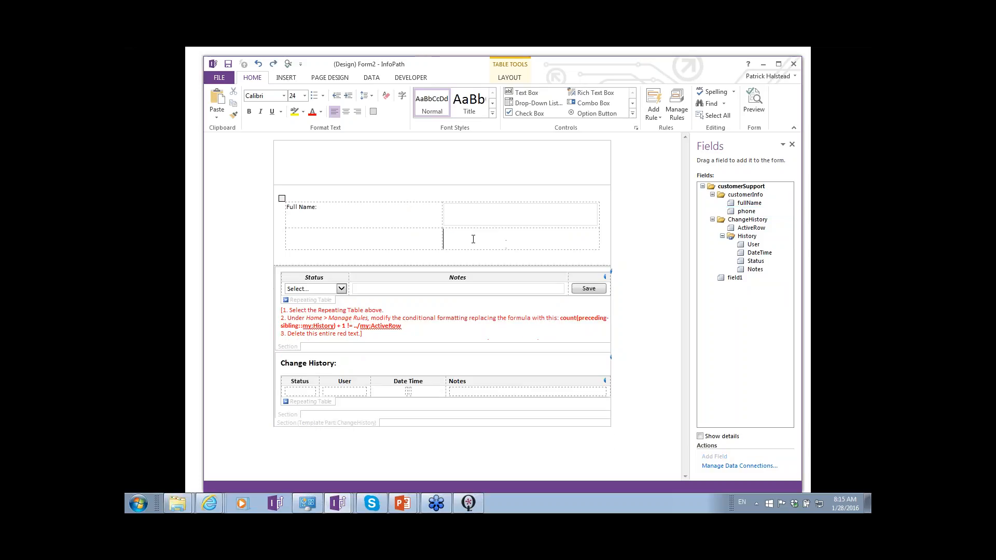
{"action": "left_click_drag", "start_coordinate": [742, 213], "coordinate": [467, 236]}
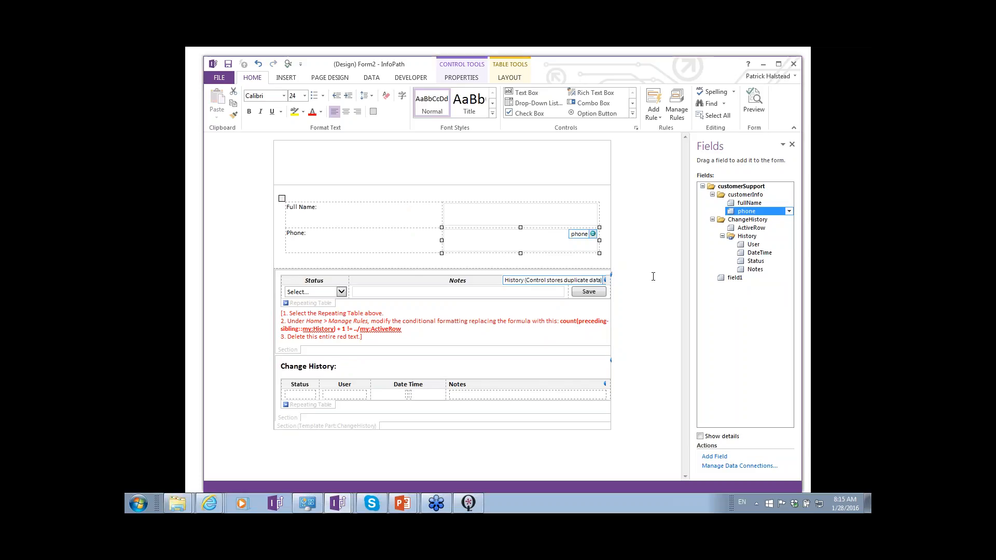
{"action": "key", "text": "alt+Tab"}
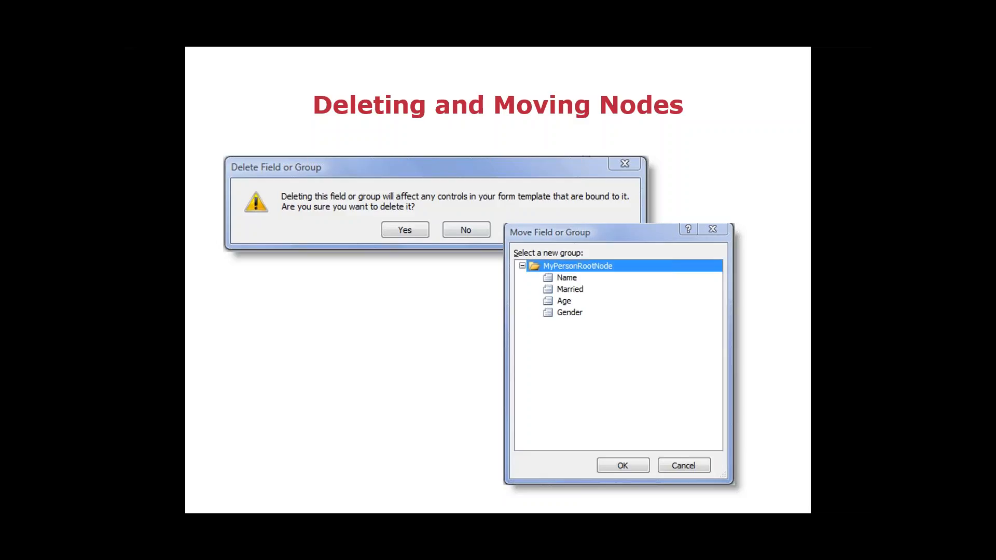
{"action": "key", "text": "alt+Tab"}
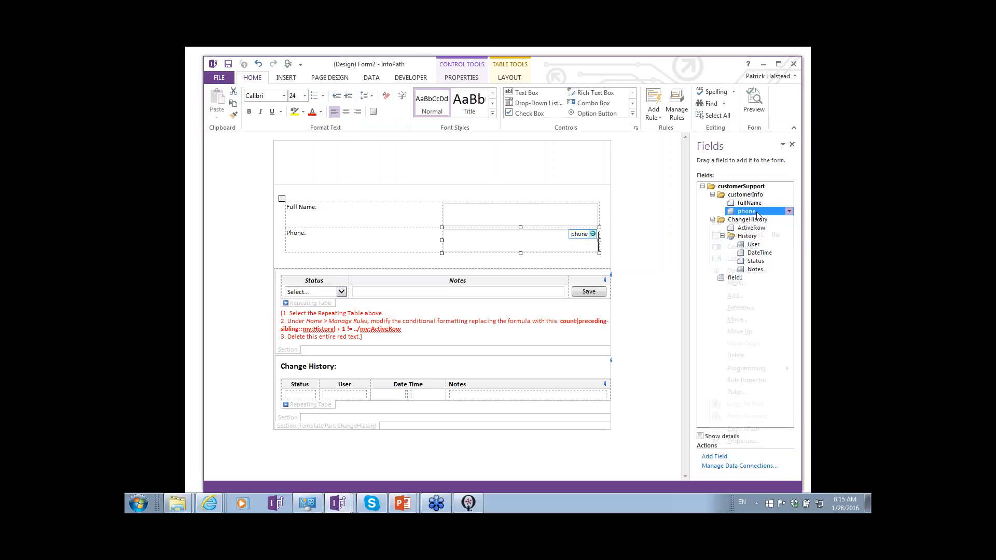
{"action": "left_click", "coordinate": [788, 211]}
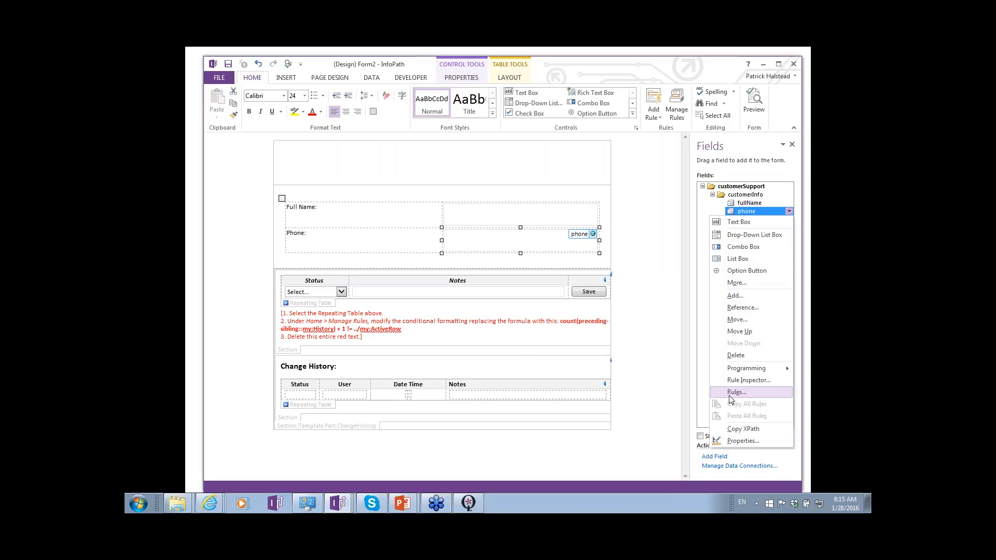
{"action": "left_click", "coordinate": [793, 241]}
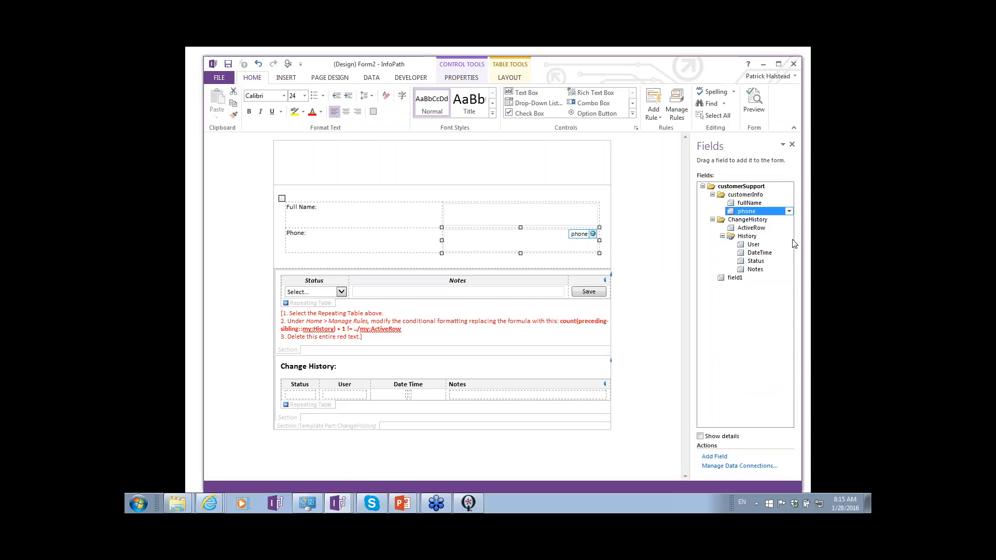
- Rename the phone field to phoneNumber in its field properties
{"action": "left_click", "coordinate": [789, 211]}
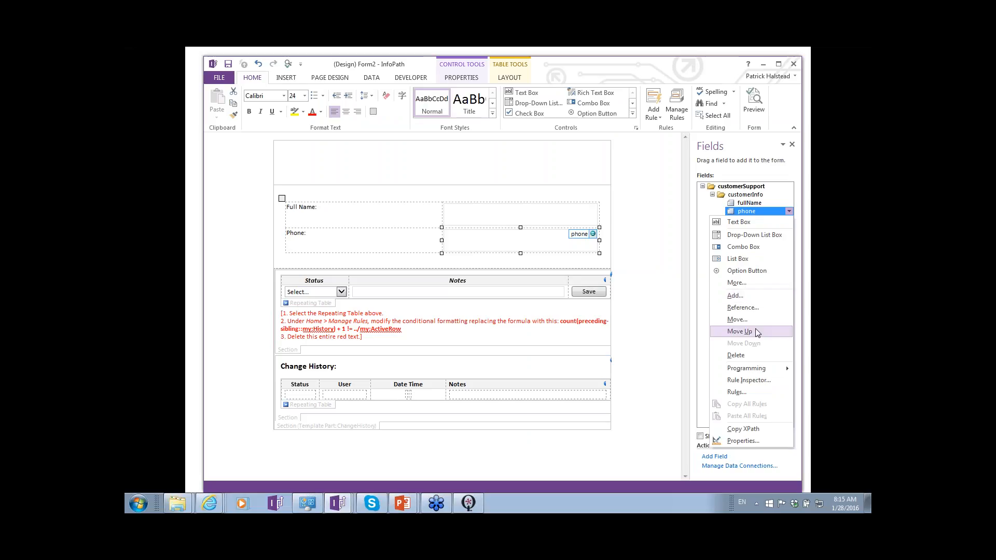
{"action": "left_click", "coordinate": [739, 441]}
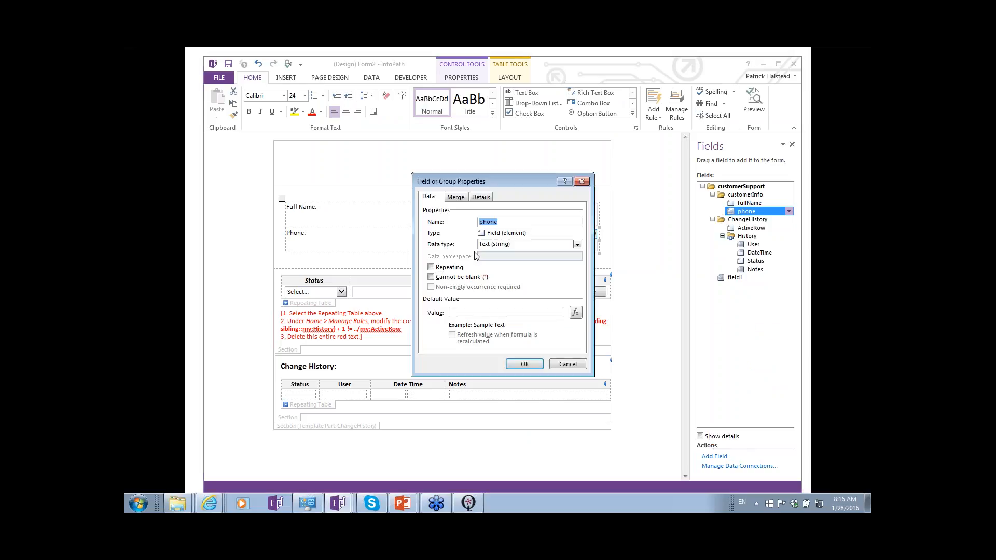
{"action": "type", "text": "phoneNumber"}
{"action": "key", "text": "Return"}
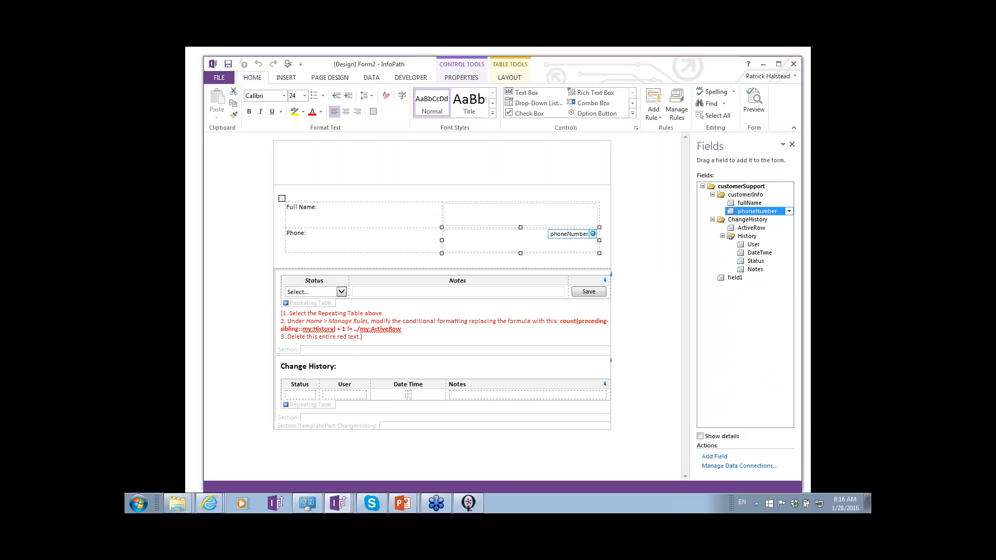
- Switch to the customerIsssuesV2 form template and try to rename its root group to CustomerIssuesV3
{"action": "key", "text": "alt+Tab"}
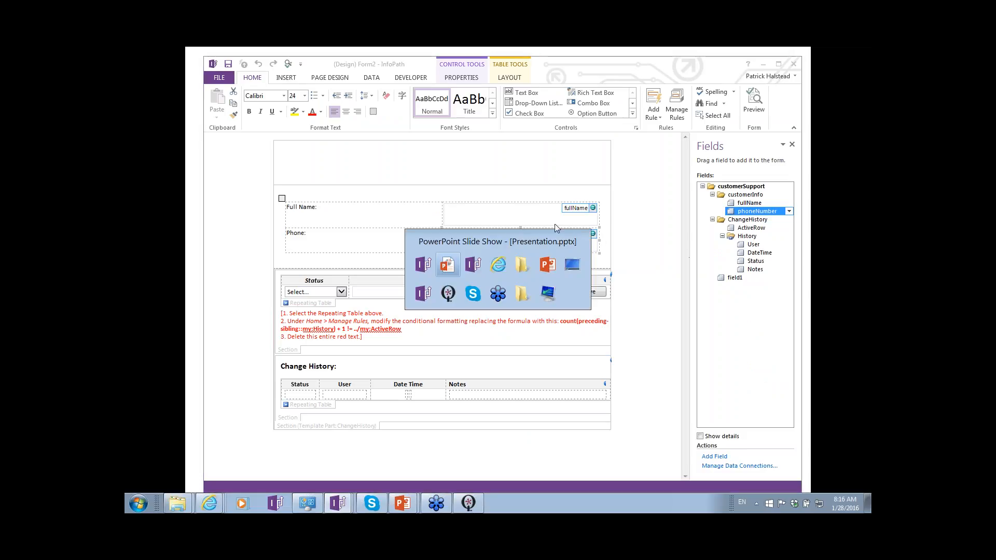
{"action": "key", "text": "alt+Tab"}
{"action": "key", "text": "alt+Tab"}
{"action": "key", "text": "alt+Tab"}
{"action": "key", "text": "alt+Tab"}
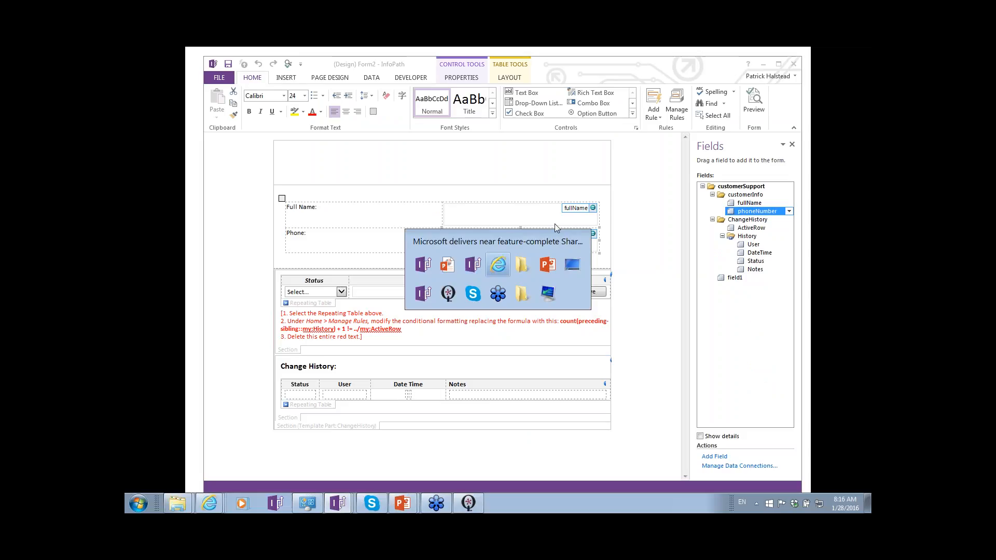
{"action": "key", "text": "alt+Tab"}
{"action": "key", "text": "alt+Tab"}
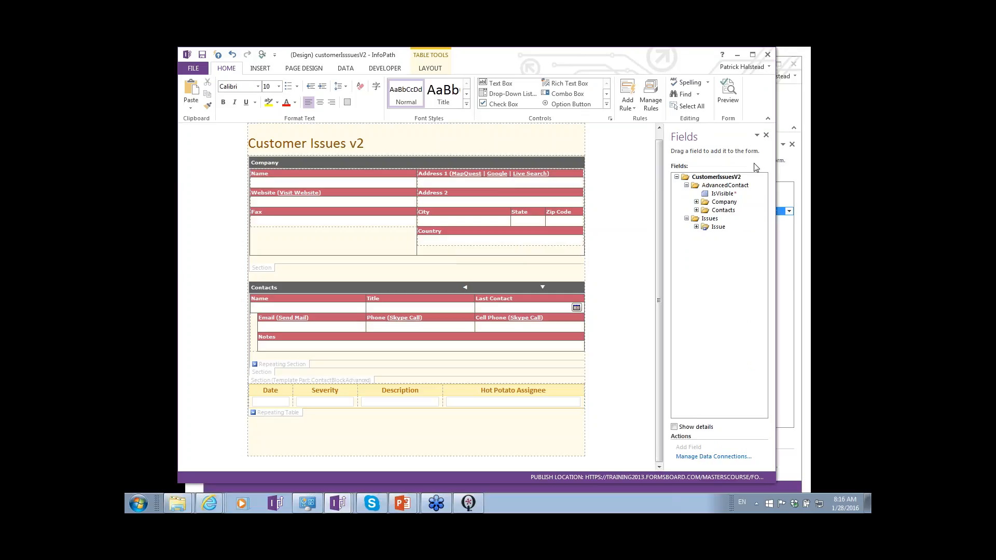
{"action": "double_click", "coordinate": [717, 177]}
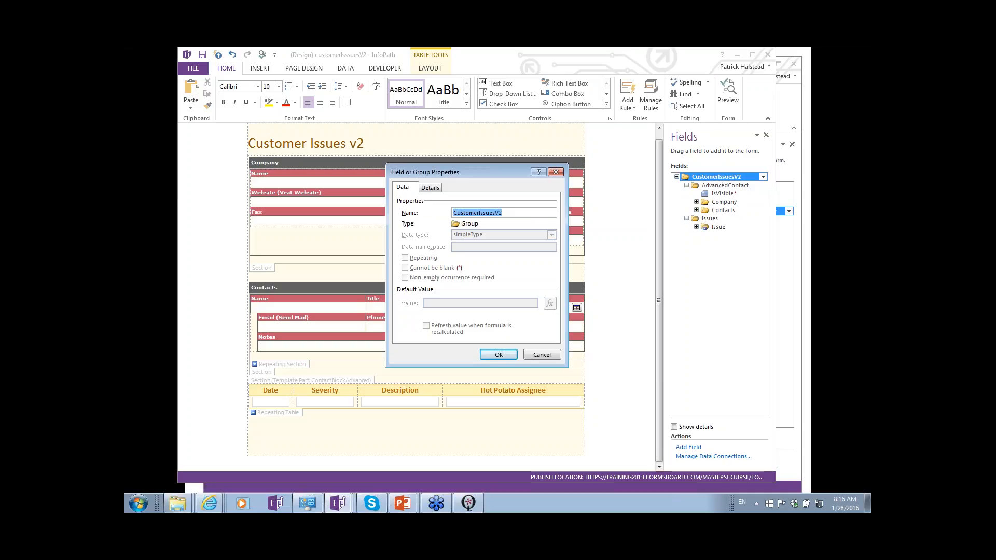
{"action": "left_click", "coordinate": [518, 213]}
{"action": "key", "text": "BackSpace"}
{"action": "type", "text": "3"}
{"action": "key", "text": "Return"}
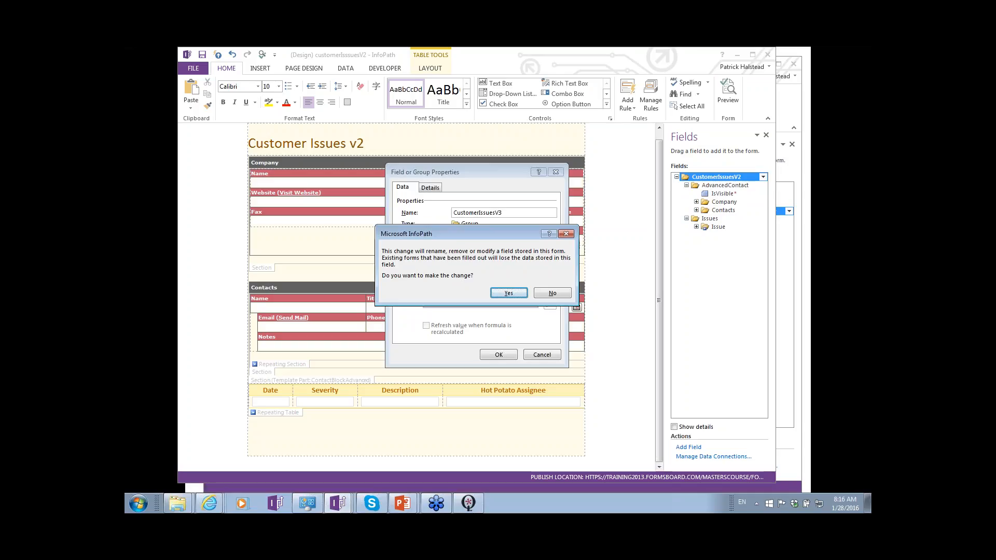
{"action": "key", "text": "Return"}
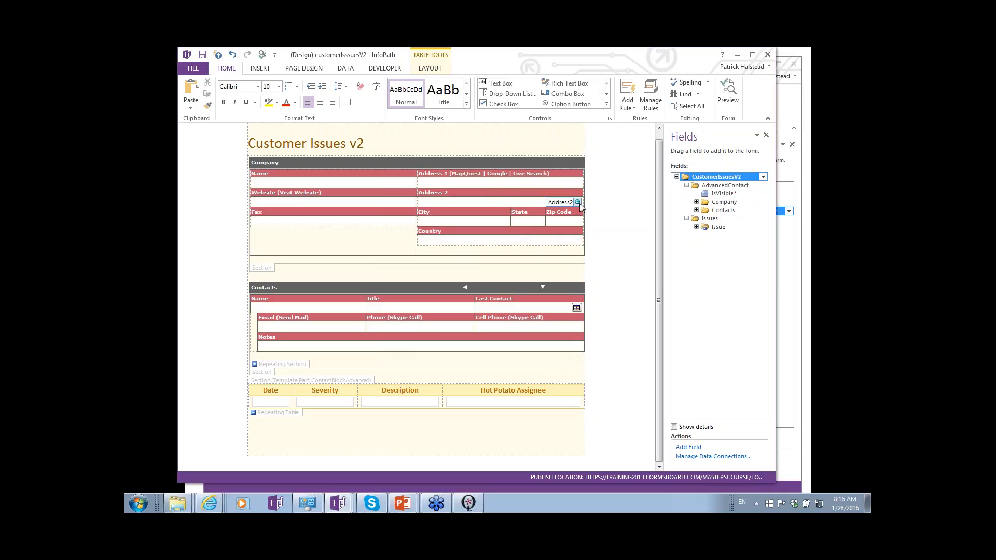
- Switch back to the Form2 template and add a group named internalInfo under the customerSupport root group
{"action": "key", "text": "alt+Tab"}
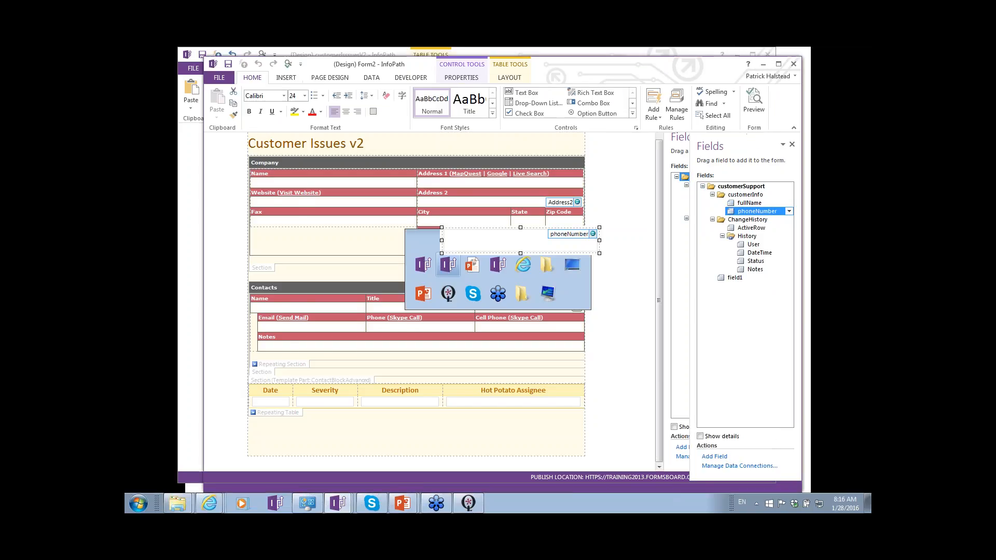
{"action": "key", "text": "alt+Tab"}
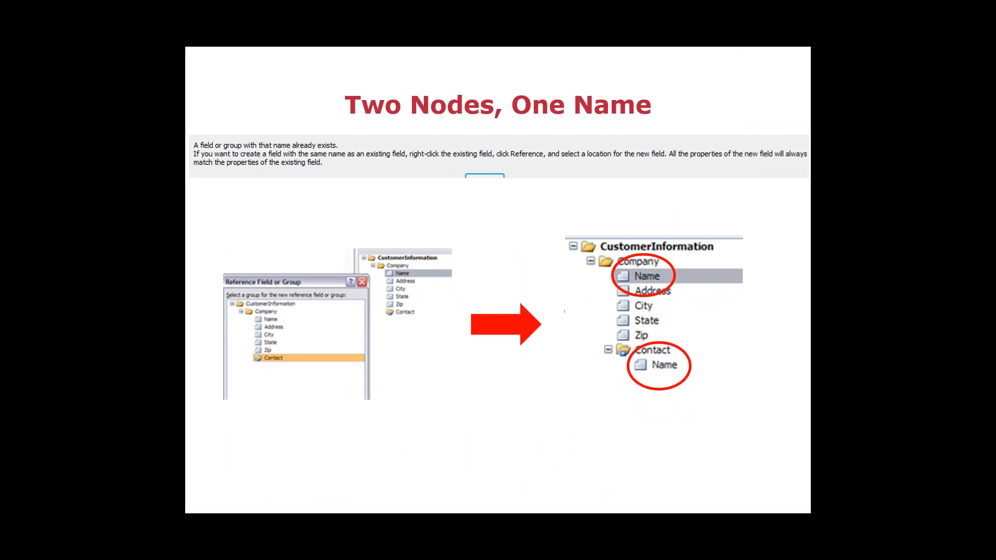
{"action": "key", "text": "alt+Tab"}
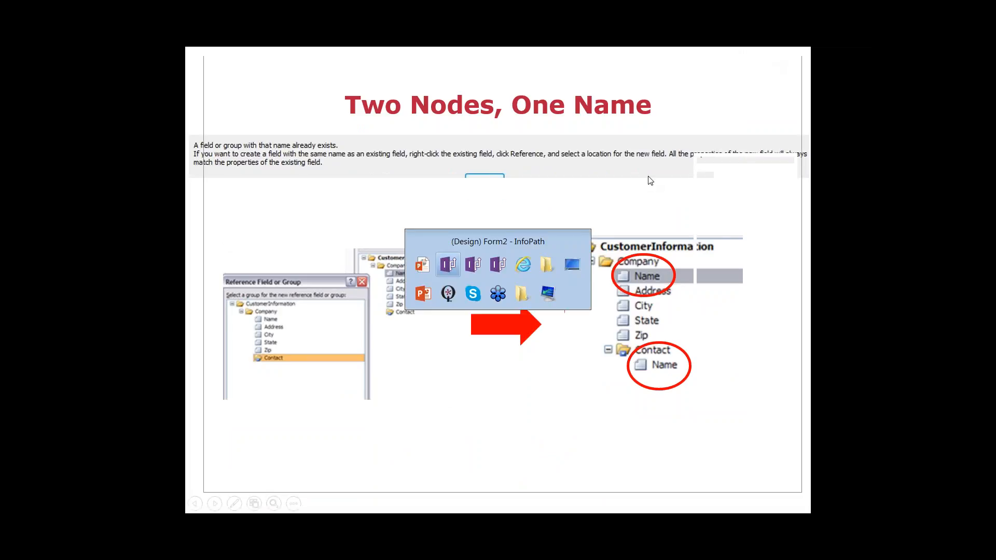
{"action": "left_click", "coordinate": [750, 204]}
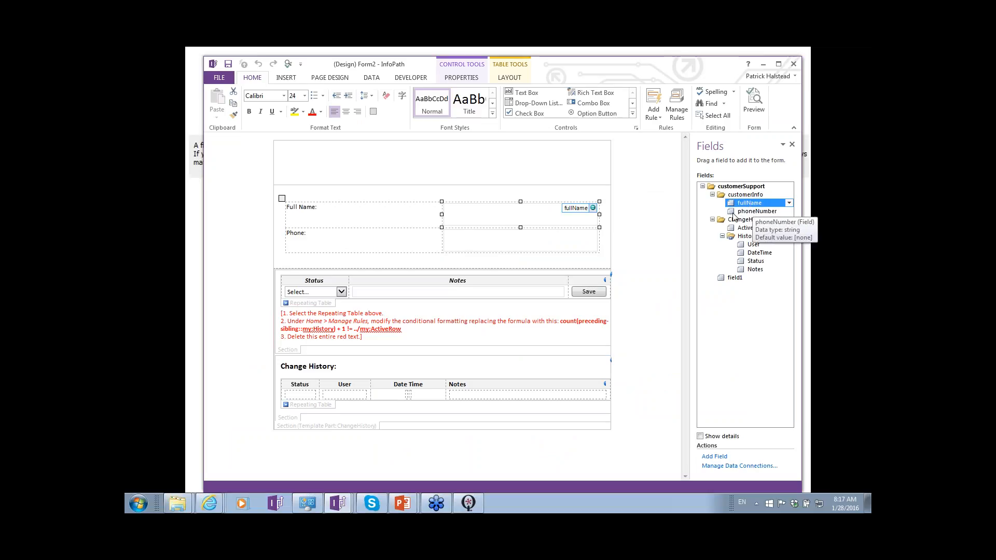
{"action": "left_click", "coordinate": [734, 188]}
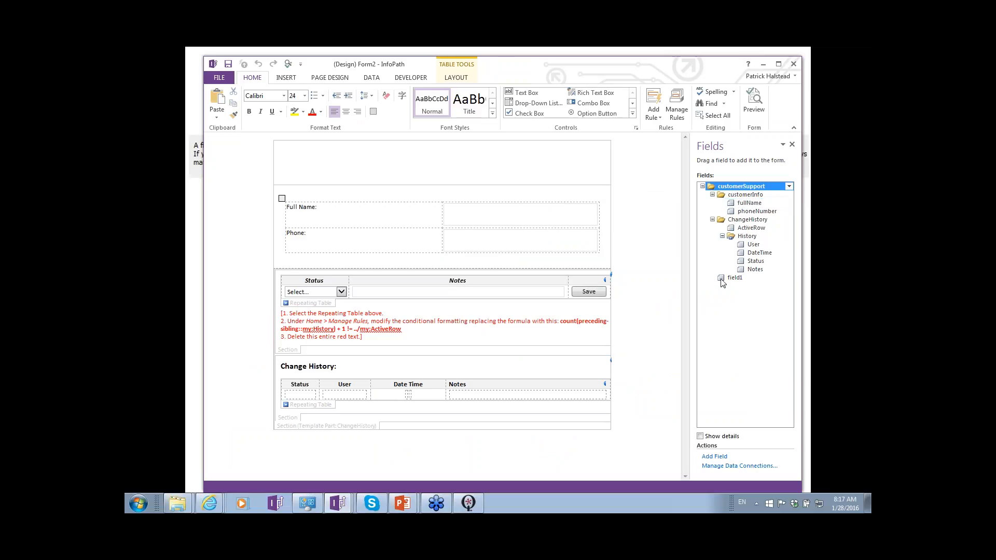
{"action": "left_click", "coordinate": [724, 458]}
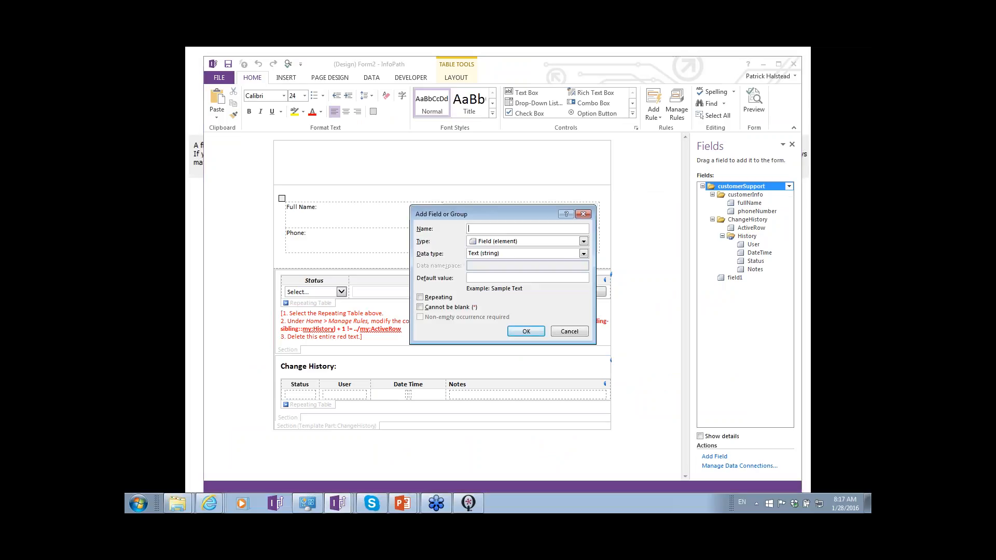
{"action": "type", "text": "internam"}
{"action": "key", "text": "BackSpace"}
{"action": "type", "text": "lInfo"}
{"action": "key", "text": "Tab"}
{"action": "key", "text": "g"}
{"action": "key", "text": "Return"}
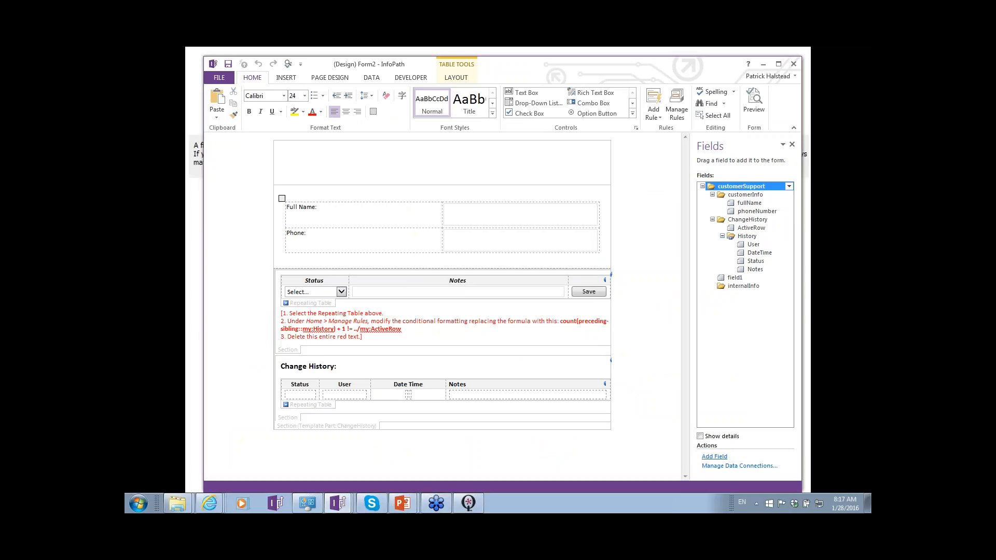
- Delete the unused field1 from the customerSupport data source and accept the deletion
{"action": "left_click", "coordinate": [745, 286]}
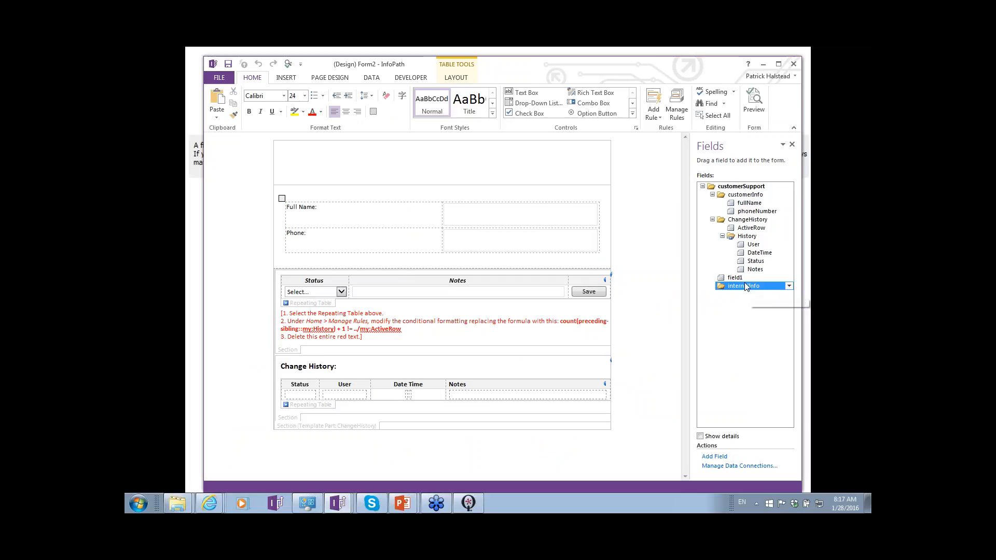
{"action": "left_click", "coordinate": [746, 279]}
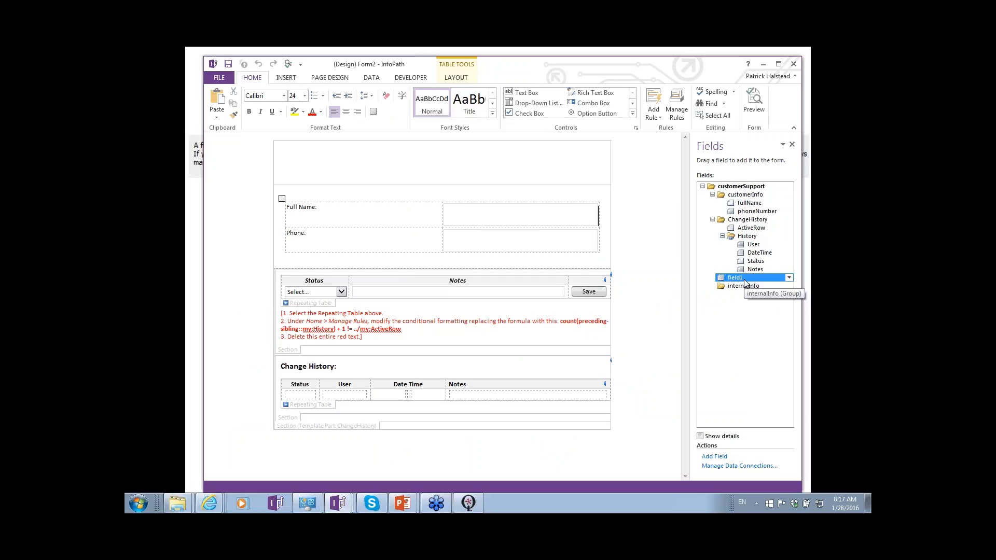
{"action": "left_click", "coordinate": [789, 279]}
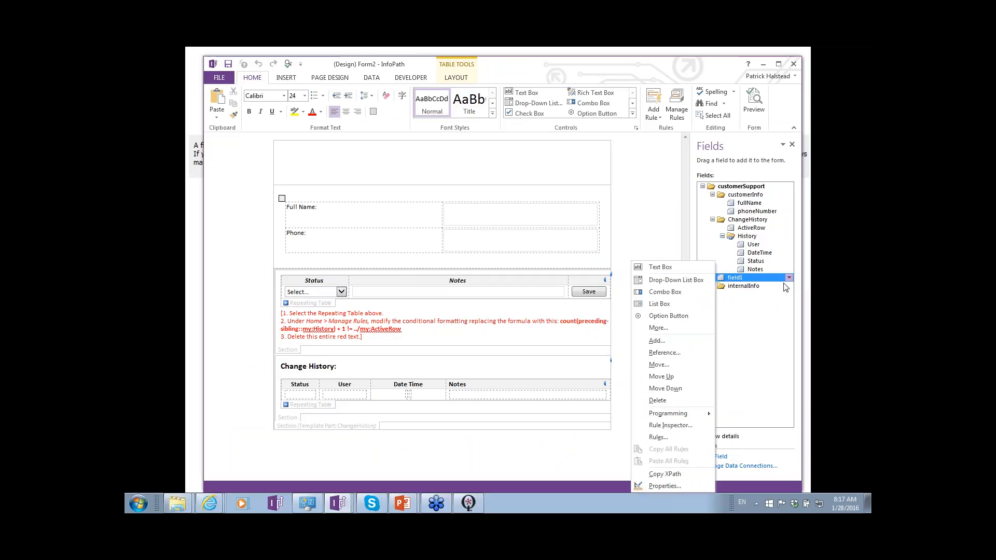
{"action": "left_click", "coordinate": [674, 400]}
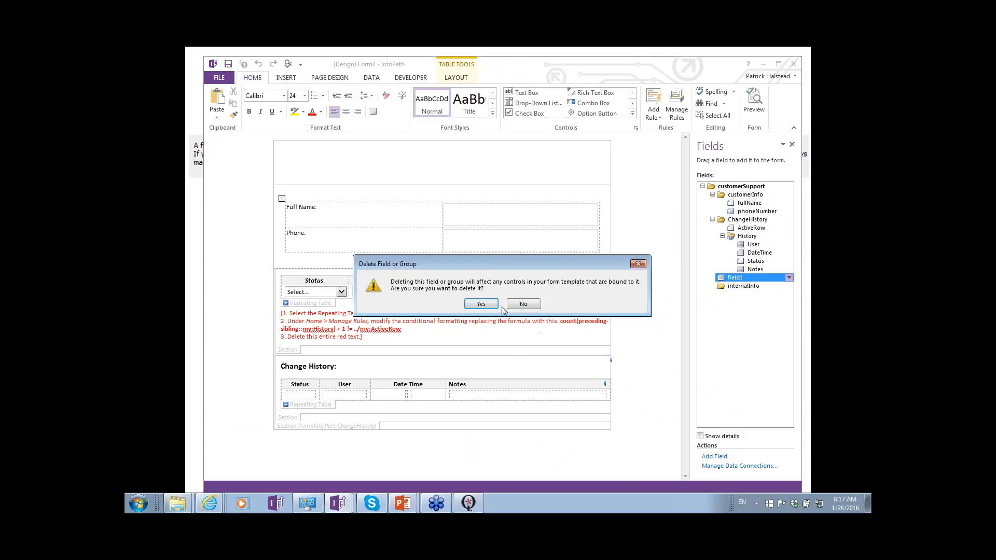
{"action": "left_click", "coordinate": [482, 304]}
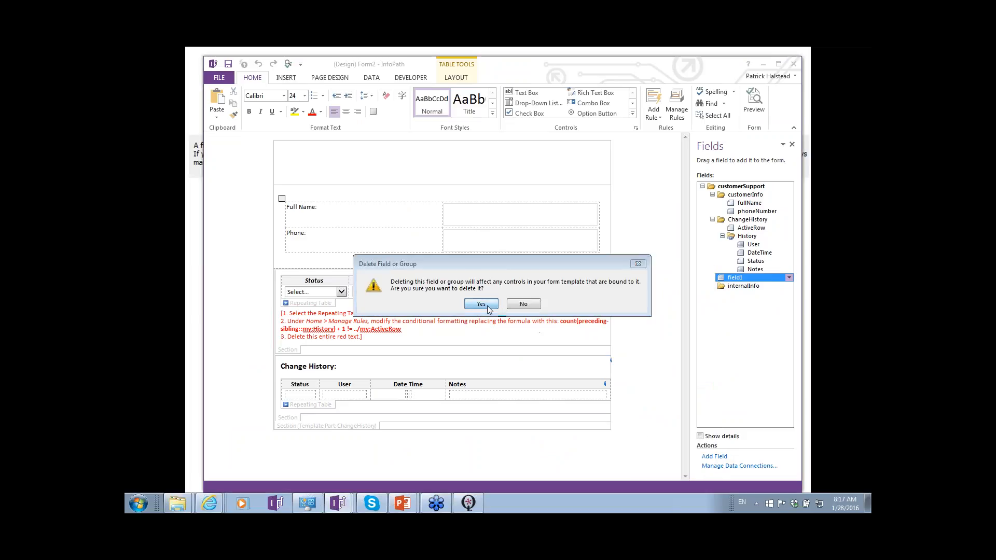
- Try to add a text field named fullName under the internalInfo group
{"action": "left_click", "coordinate": [769, 204]}
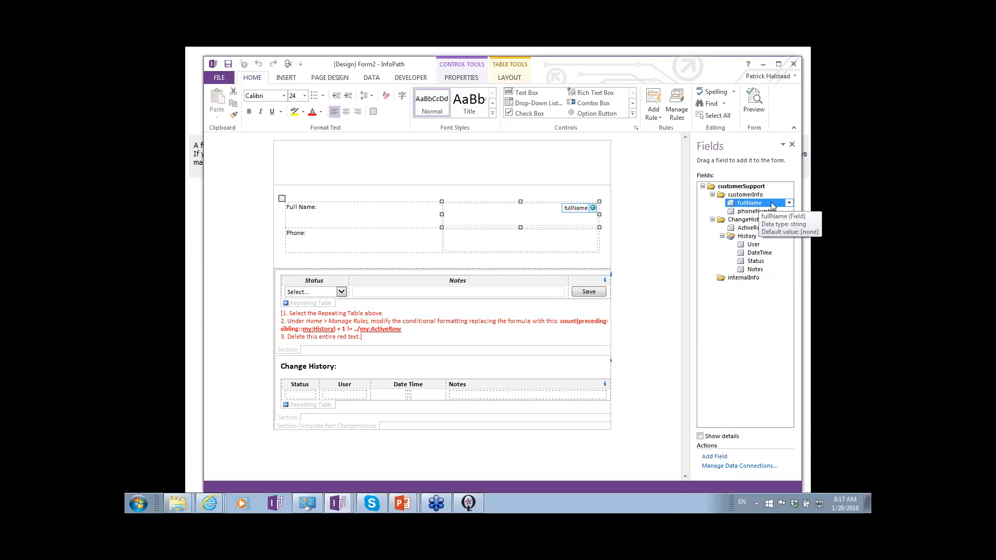
{"action": "left_click", "coordinate": [744, 279]}
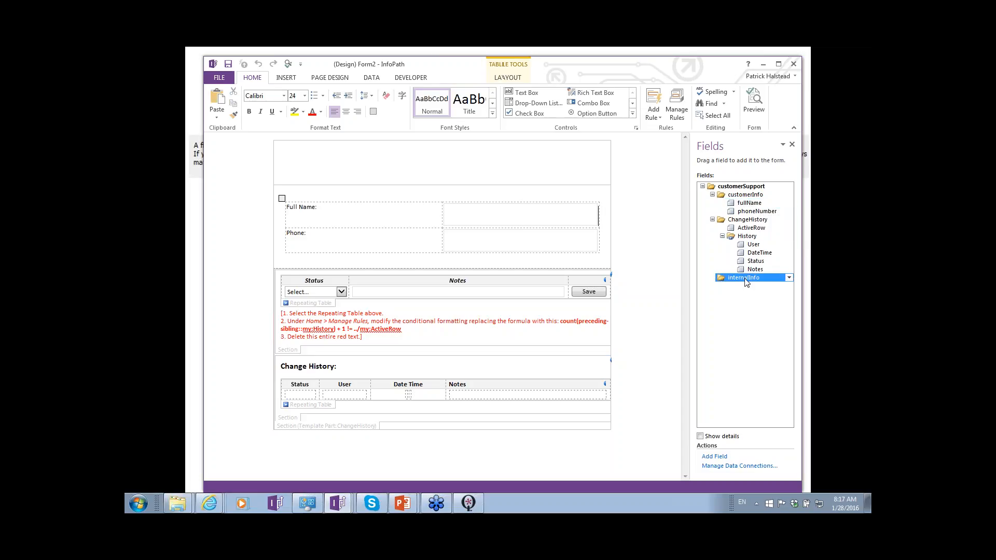
{"action": "left_click", "coordinate": [714, 457]}
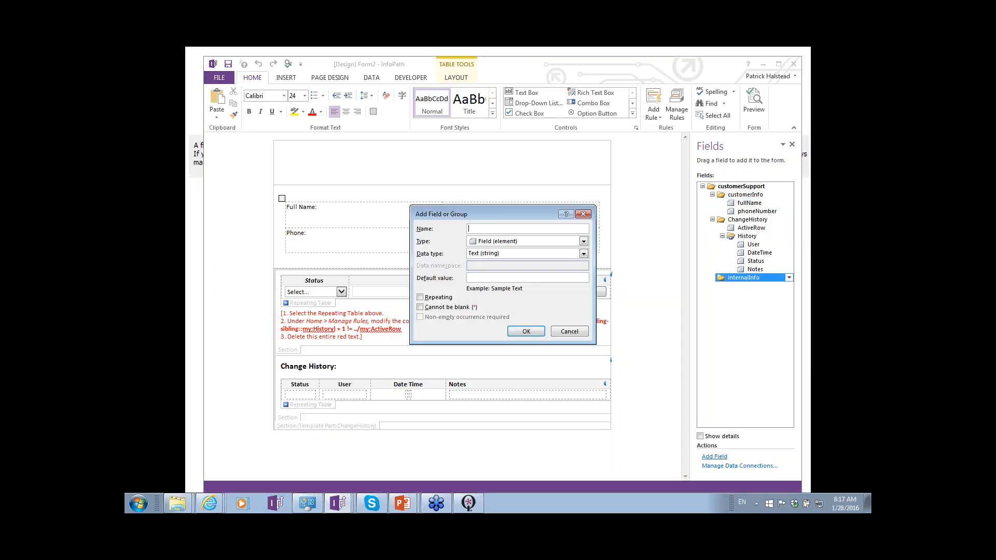
{"action": "type", "text": "fullName"}
{"action": "key", "text": "Return"}
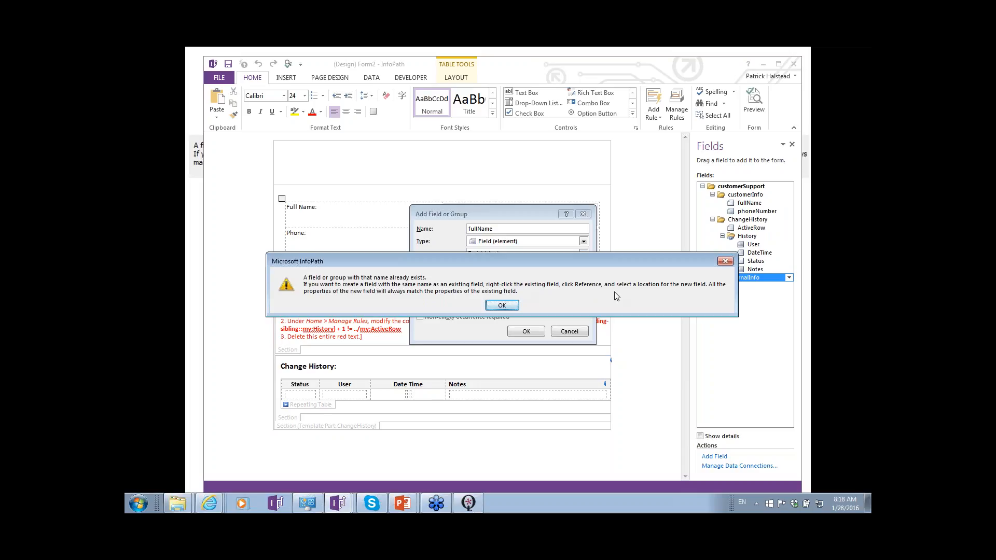
{"action": "key", "text": "Return"}
{"action": "left_click", "coordinate": [583, 213]}
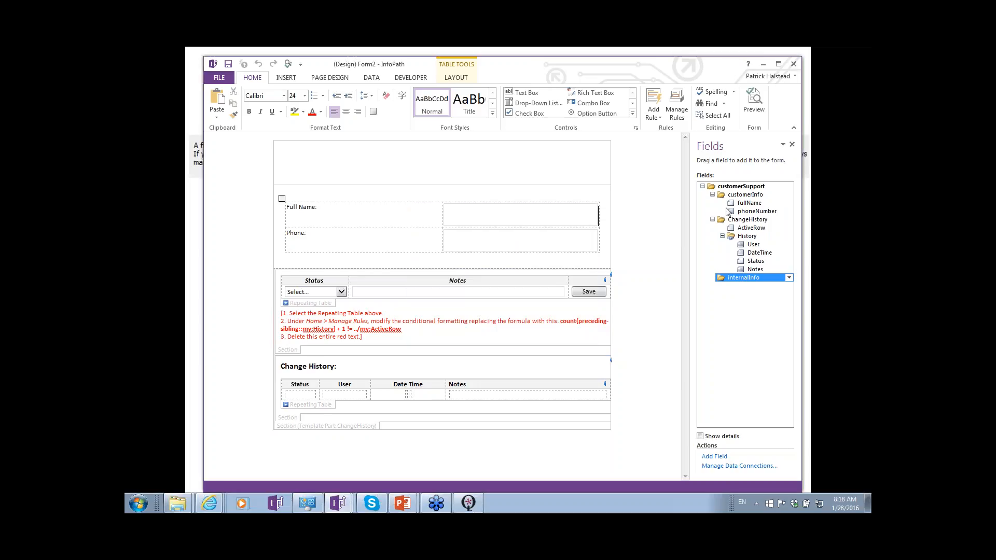
- Create a reference of the customerInfo group's fullName field inside the internalInfo group
{"action": "left_click", "coordinate": [776, 204]}
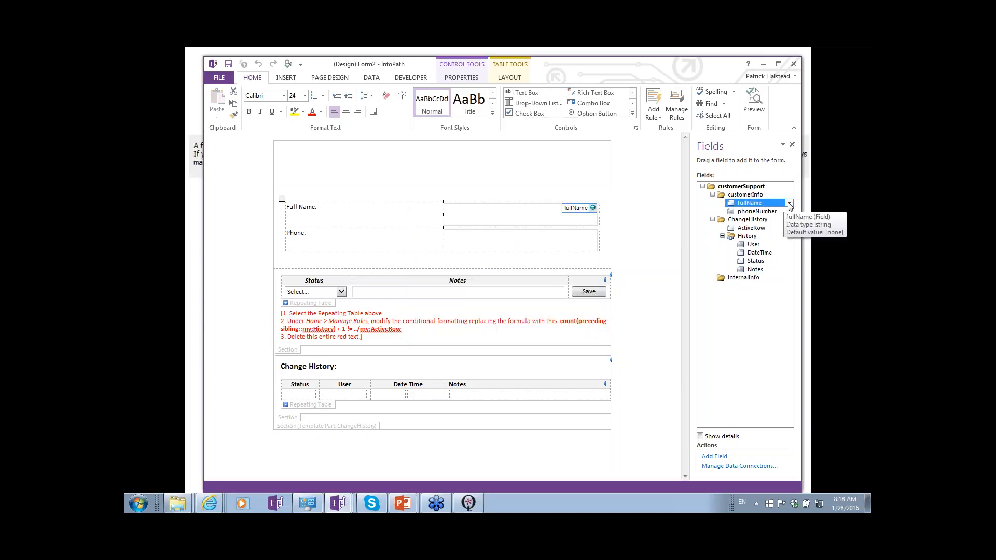
{"action": "left_click", "coordinate": [789, 203]}
{"action": "left_click", "coordinate": [742, 300]}
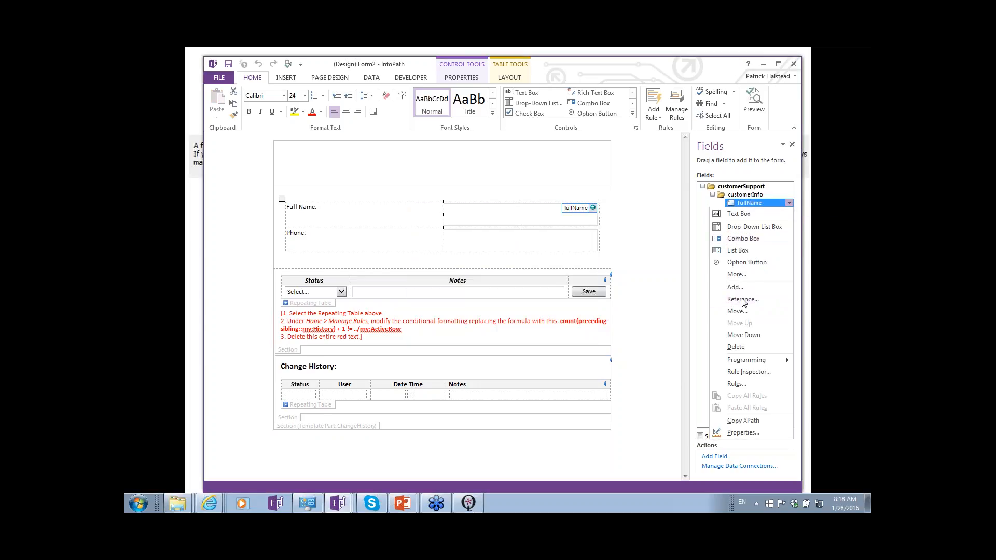
{"action": "double_click", "coordinate": [475, 238]}
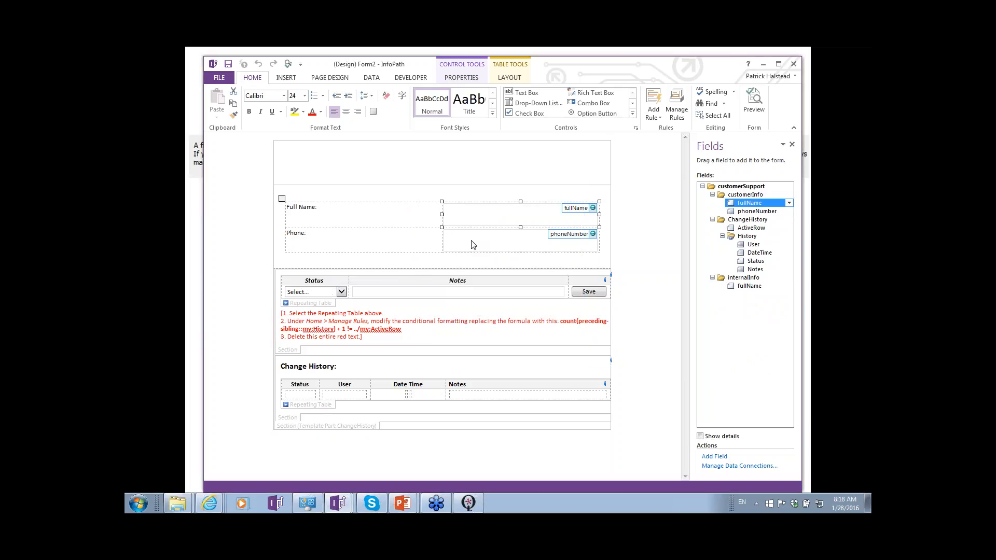
{"action": "mouse_move", "coordinate": [751, 289]}
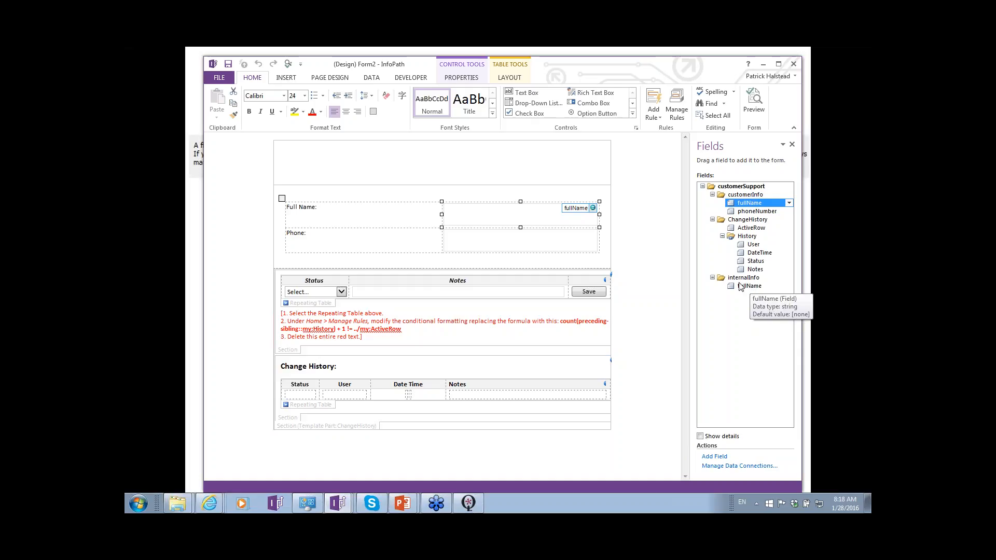
{"action": "key", "text": "alt+Tab"}
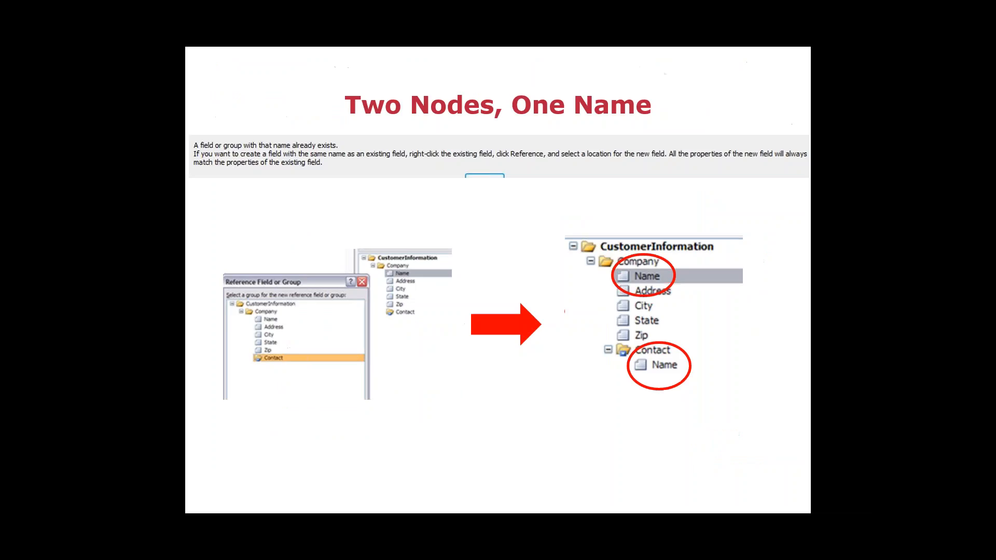
{"action": "key", "text": "Right"}
{"action": "key", "text": "Right"}
{"action": "key", "text": "Right"}
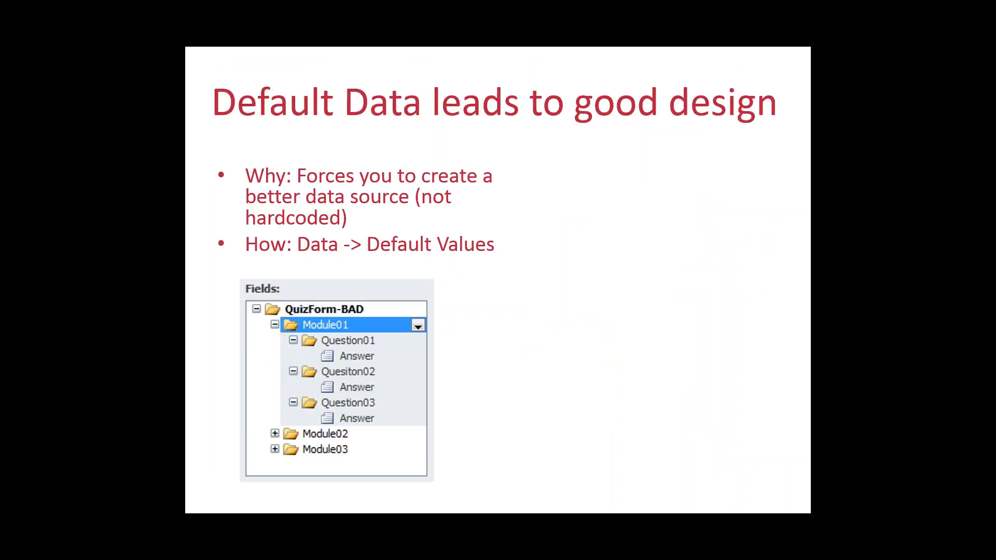
{"action": "key", "text": "Right"}
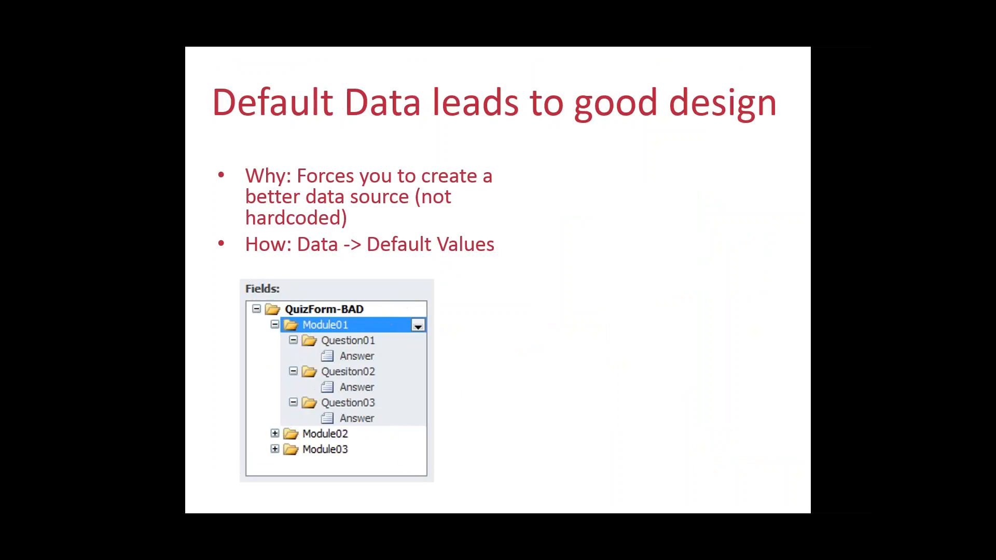
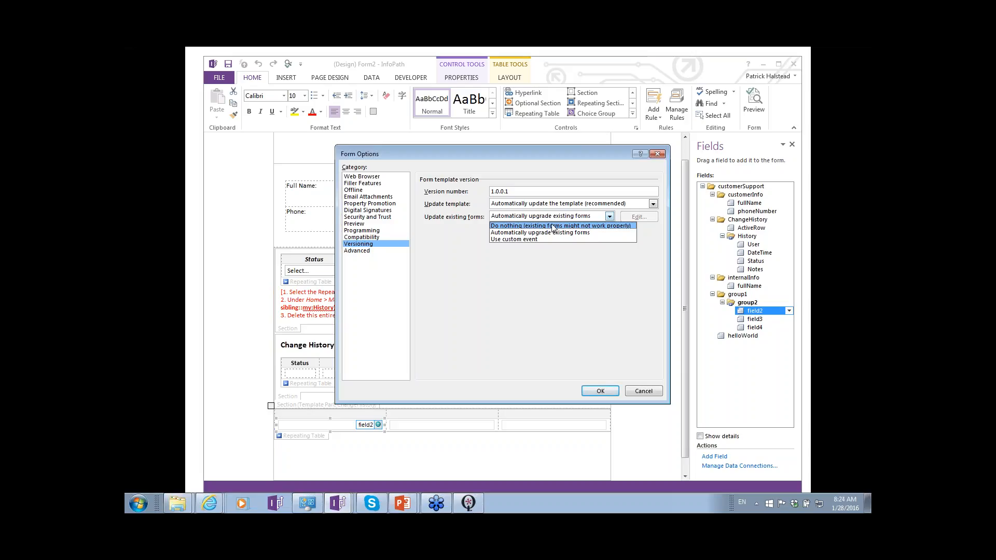
- Dismiss the form options without changes and rename the group1 group as tags
{"action": "key", "text": "Escape"}
{"action": "key", "text": "Escape"}
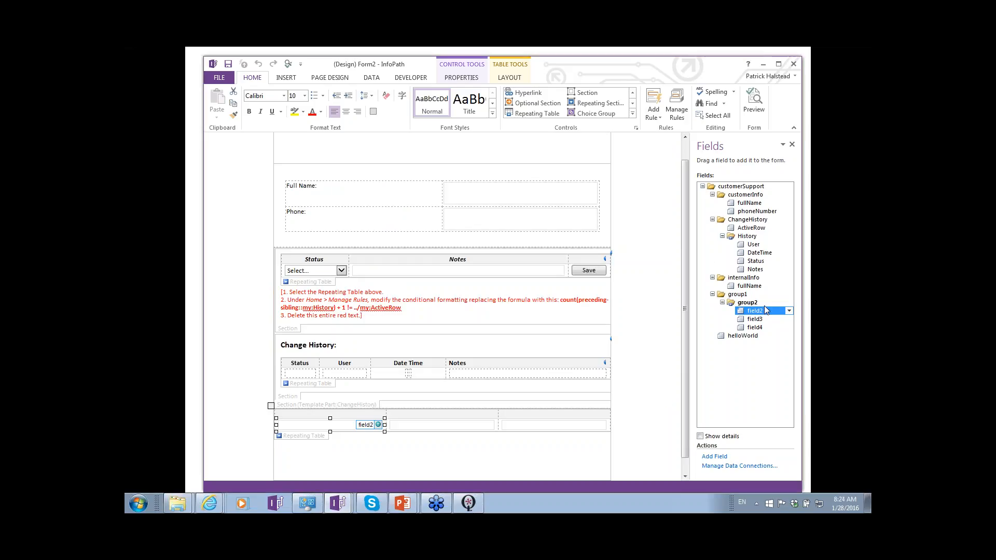
{"action": "double_click", "coordinate": [736, 294]}
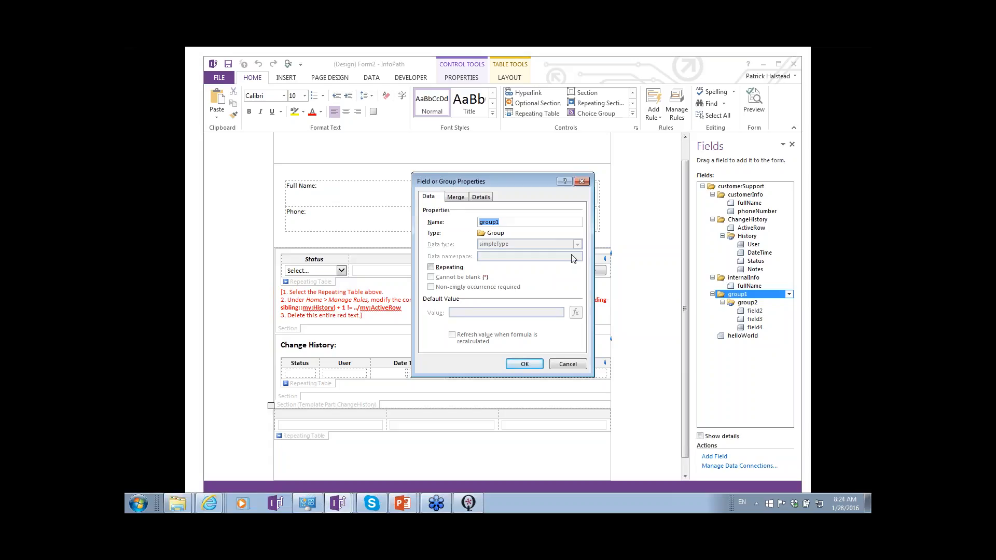
{"action": "type", "text": "Tags"}
{"action": "key", "text": "Return"}
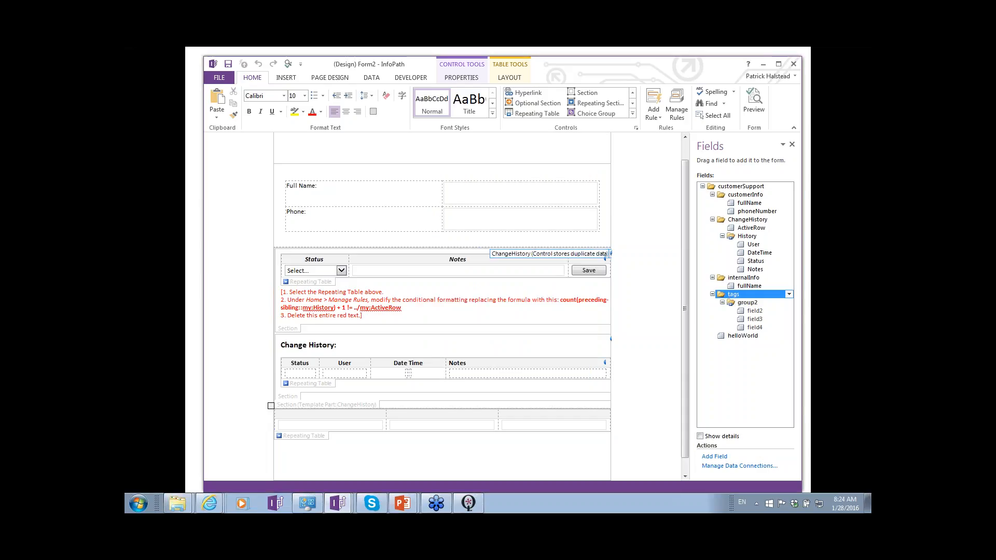
- Rename the repeating group2 inside tags as tag, and its field2 as name
{"action": "double_click", "coordinate": [748, 303]}
{"action": "type", "text": "tag"}
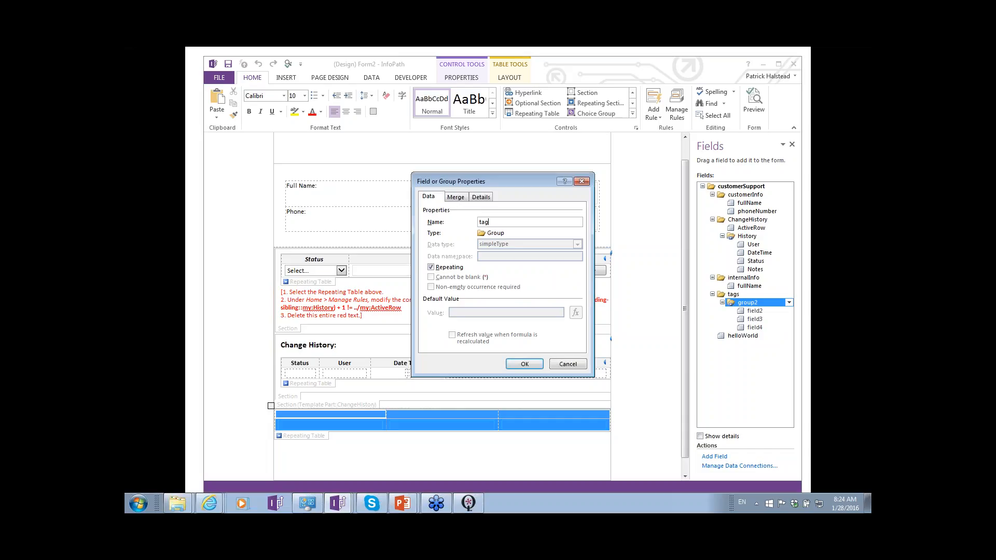
{"action": "key", "text": "Return"}
{"action": "left_click", "coordinate": [754, 312]}
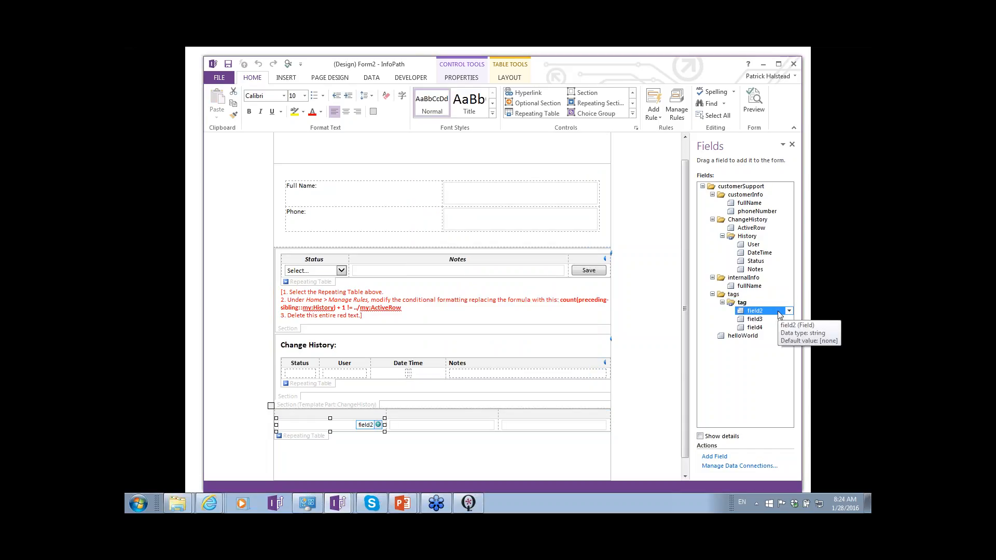
{"action": "double_click", "coordinate": [772, 315]}
{"action": "type", "text": "name"}
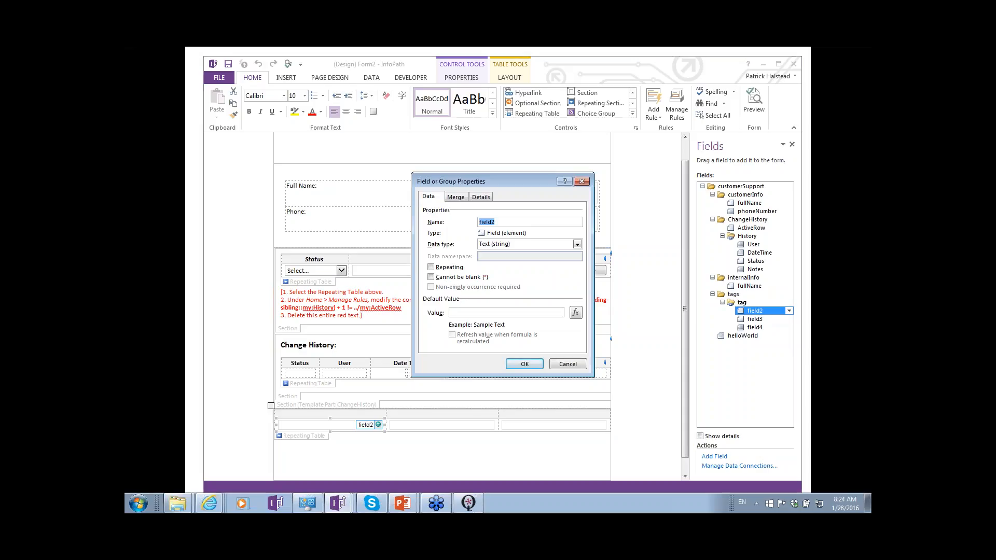
{"action": "key", "text": "Return"}
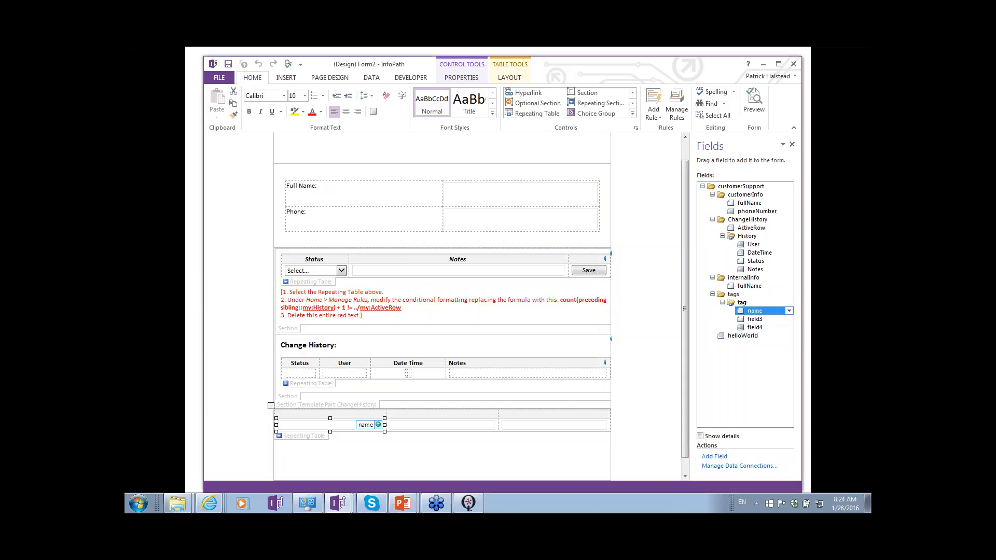
- Delete field3 and field4 from the repeating tag group, accepting both deletions
{"action": "left_click", "coordinate": [788, 319]}
{"action": "left_click", "coordinate": [789, 320]}
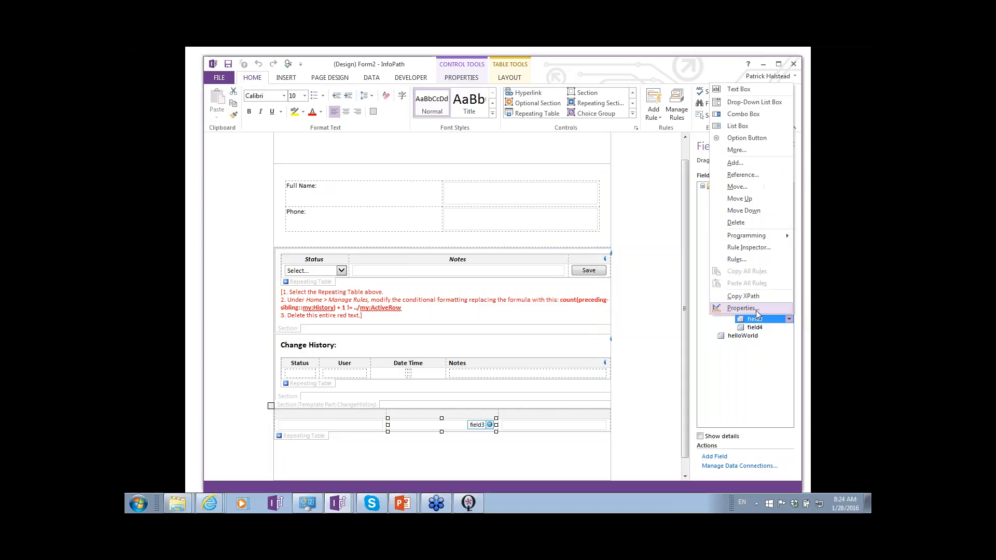
{"action": "left_click", "coordinate": [739, 222]}
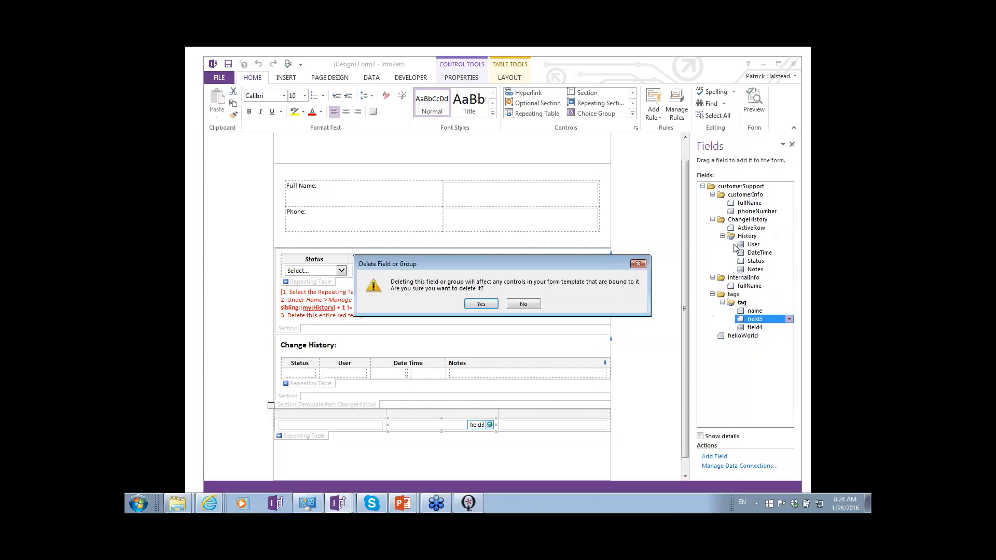
{"action": "left_click", "coordinate": [486, 303]}
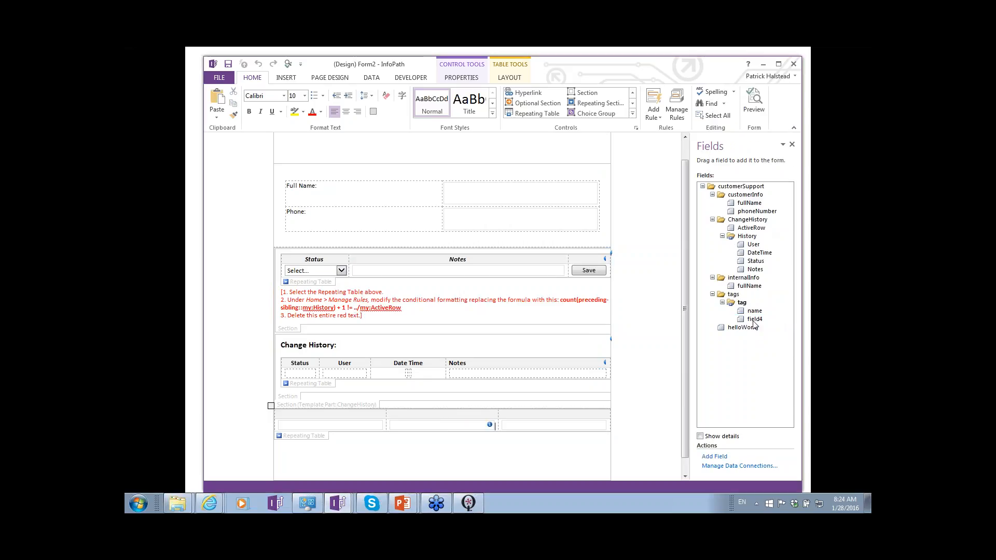
{"action": "left_click", "coordinate": [787, 322]}
{"action": "left_click", "coordinate": [787, 320]}
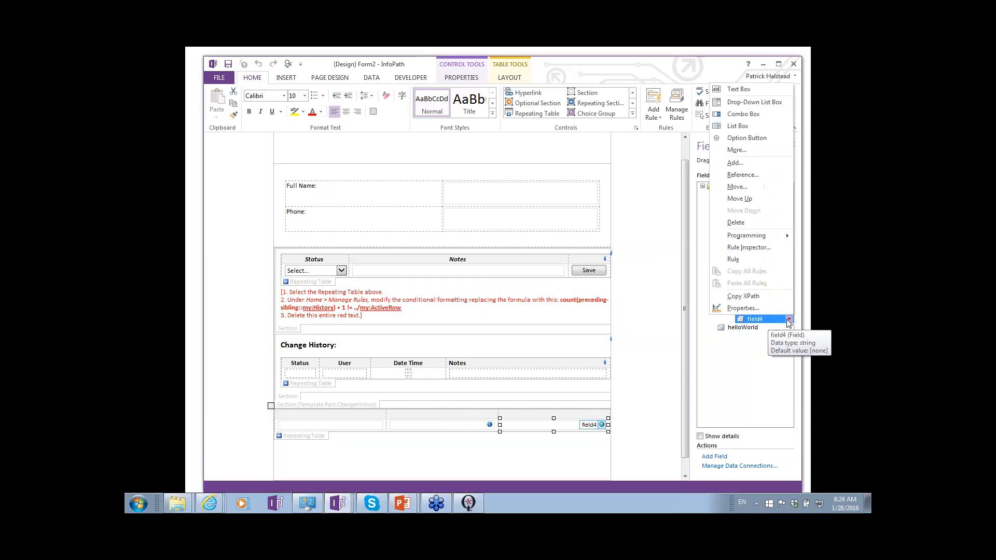
{"action": "left_click", "coordinate": [744, 224]}
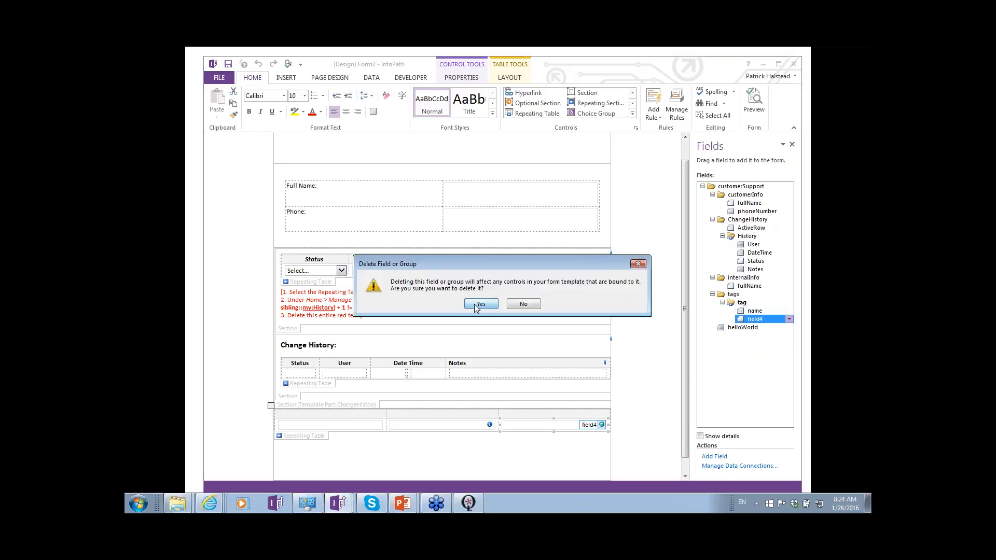
{"action": "left_click", "coordinate": [469, 304]}
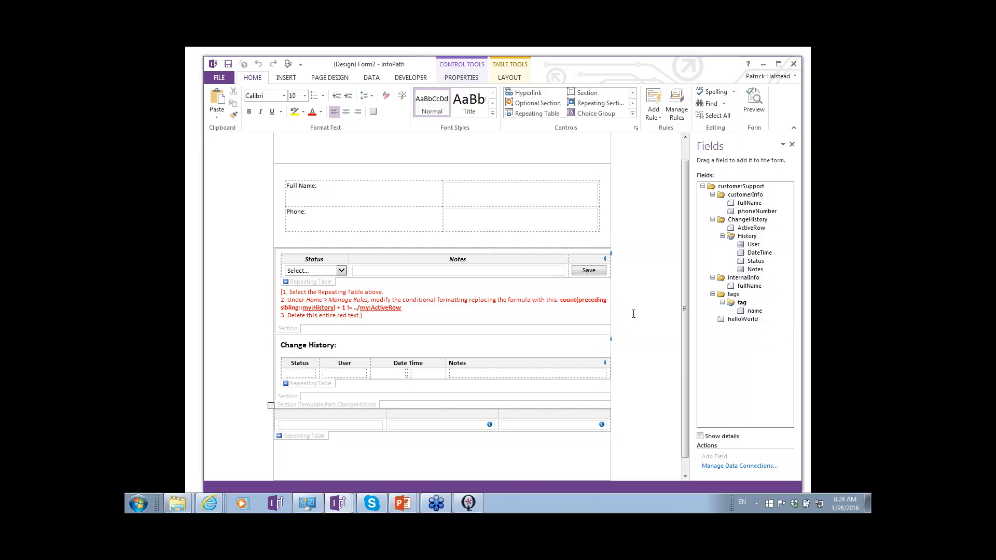
- Inspect the tags group and its name field, and bring up the PowerPoint slide on making small changes
{"action": "left_click", "coordinate": [741, 297]}
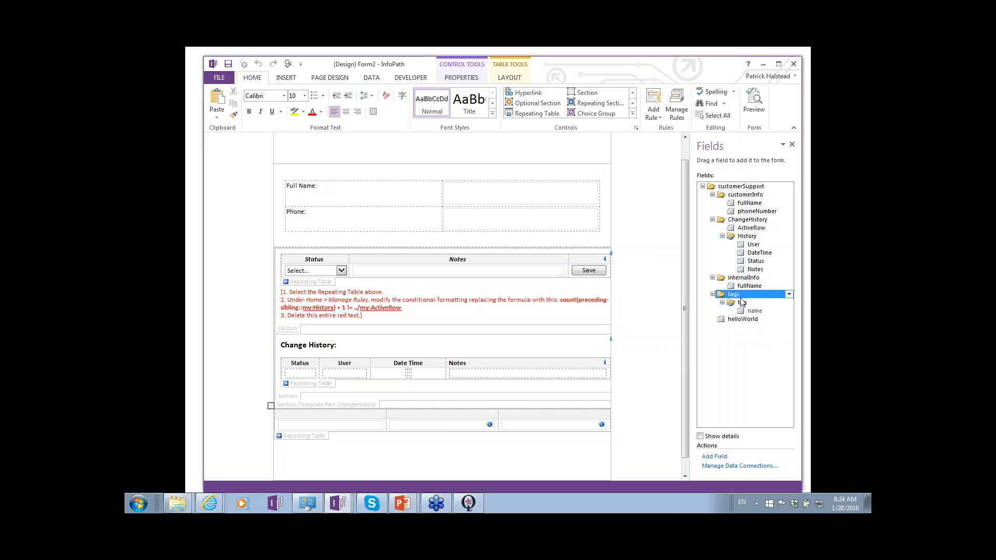
{"action": "double_click", "coordinate": [755, 311]}
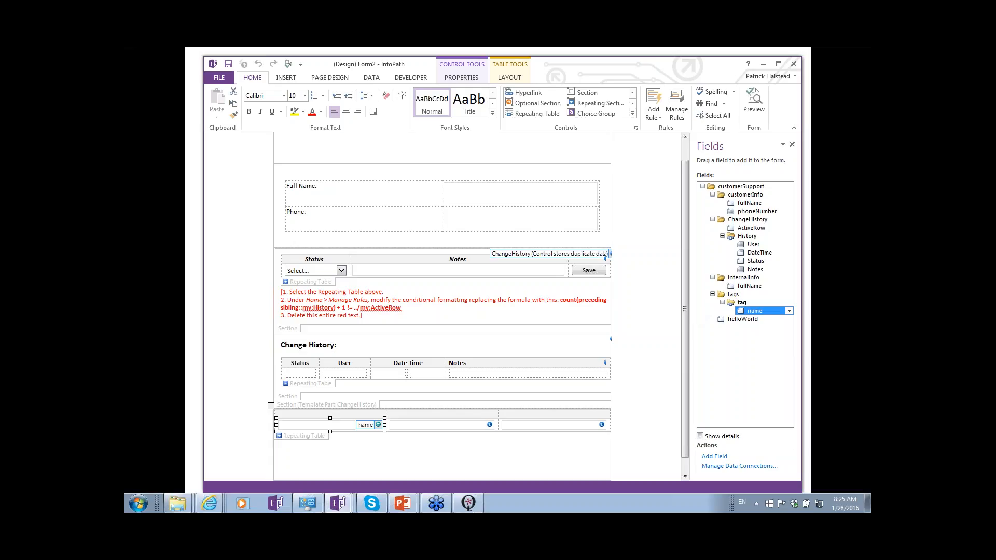
{"action": "left_click", "coordinate": [195, 164]}
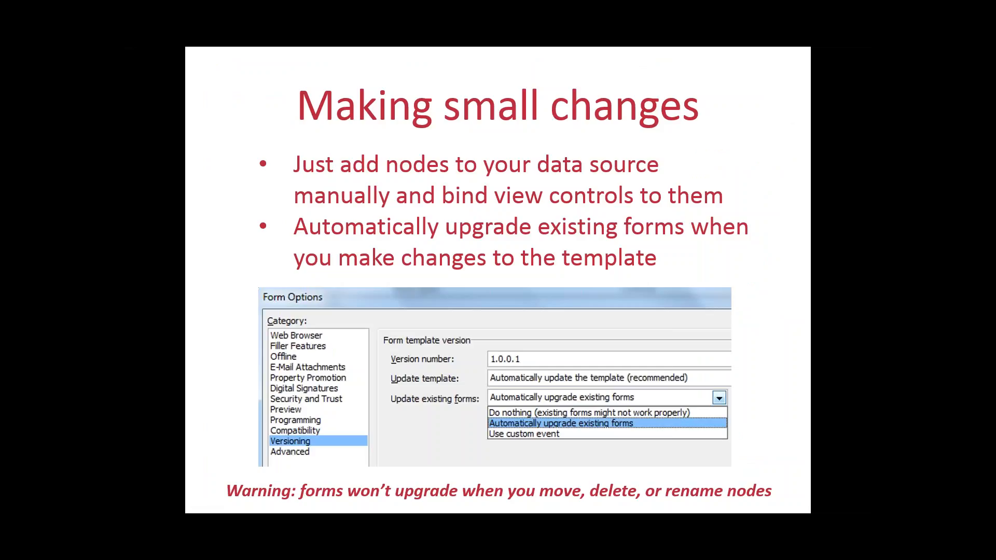
- Switch to the published Customer Issues v2 template in InfoPath and try to rename the Company group's Name field as newName
{"action": "key", "text": "alt+Tab"}
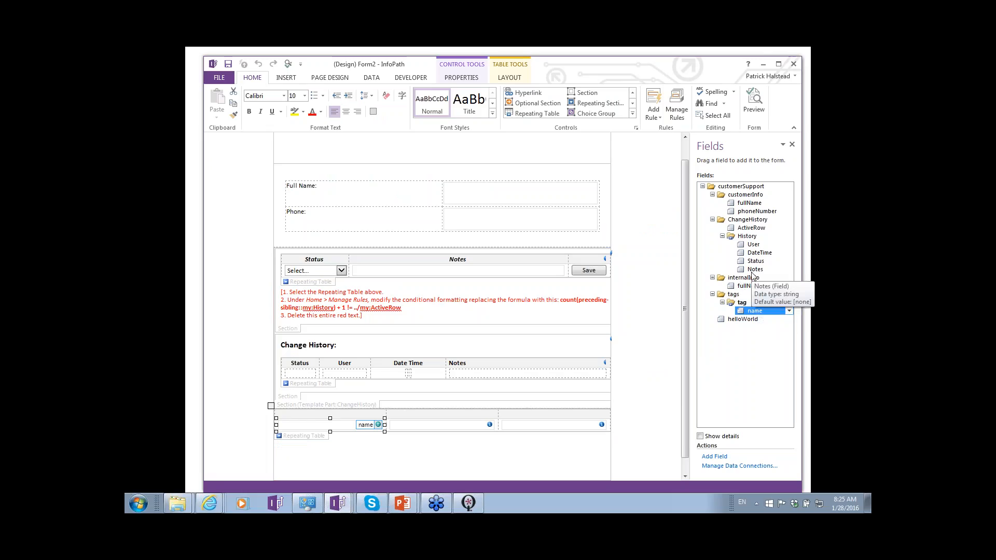
{"action": "key", "text": "alt+Tab"}
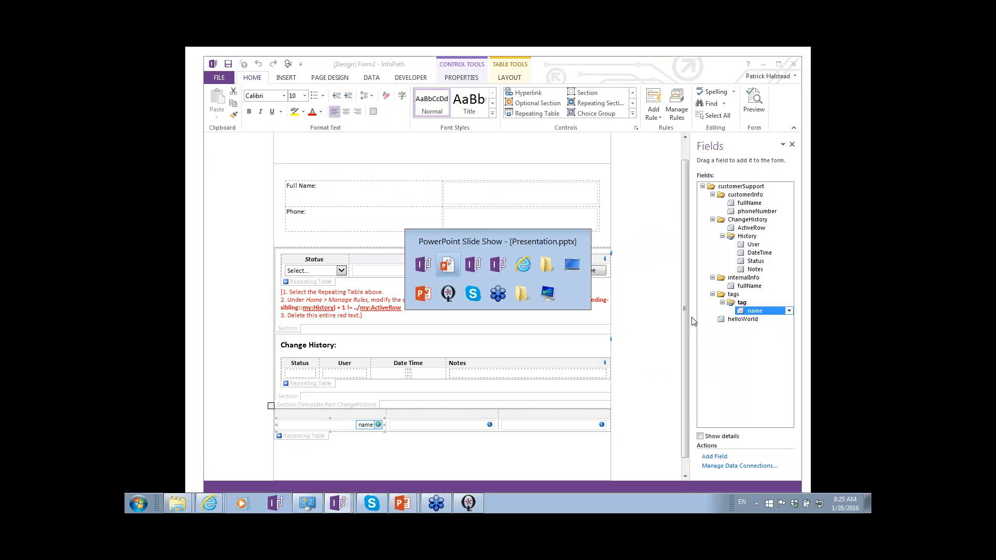
{"action": "key", "text": "alt+Tab"}
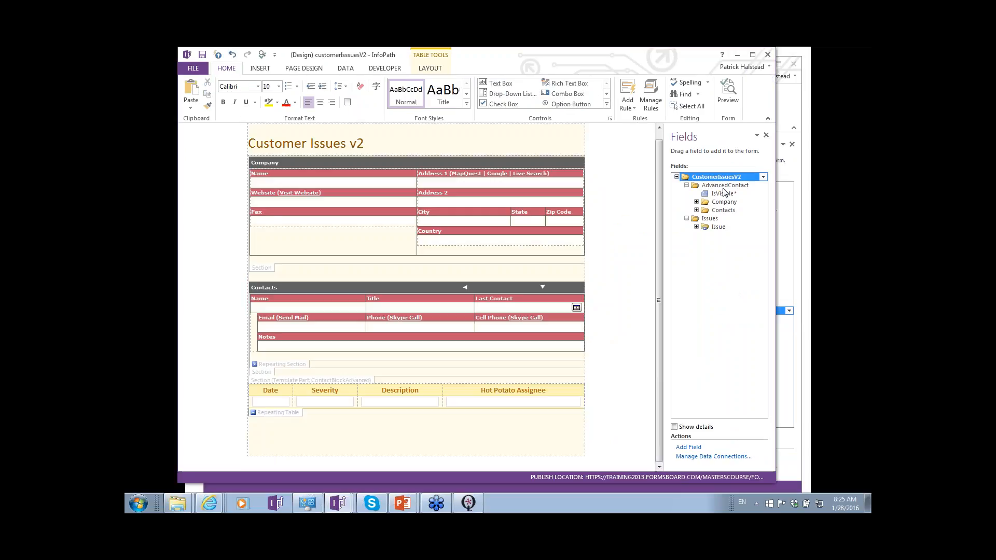
{"action": "left_click", "coordinate": [696, 202]}
{"action": "double_click", "coordinate": [725, 210]}
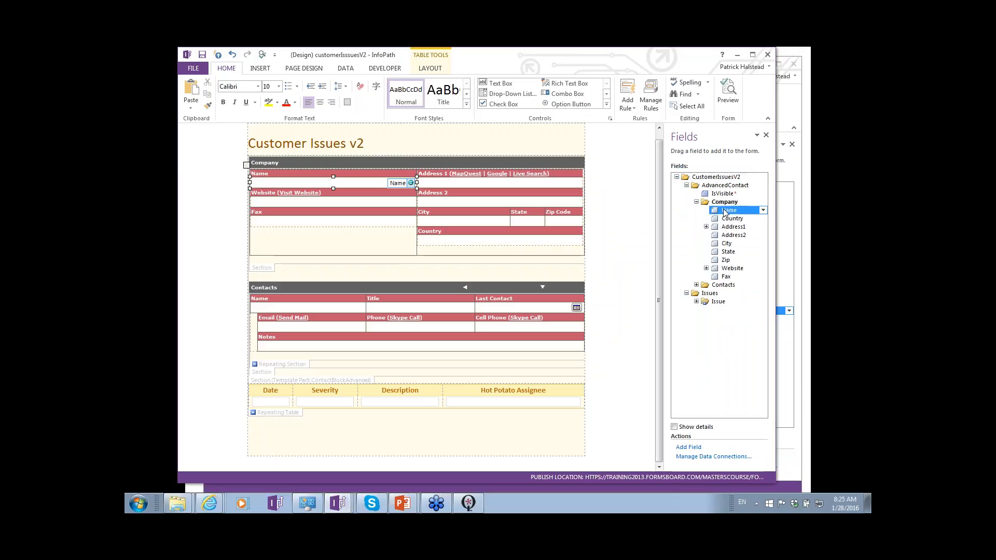
{"action": "type", "text": "newName"}
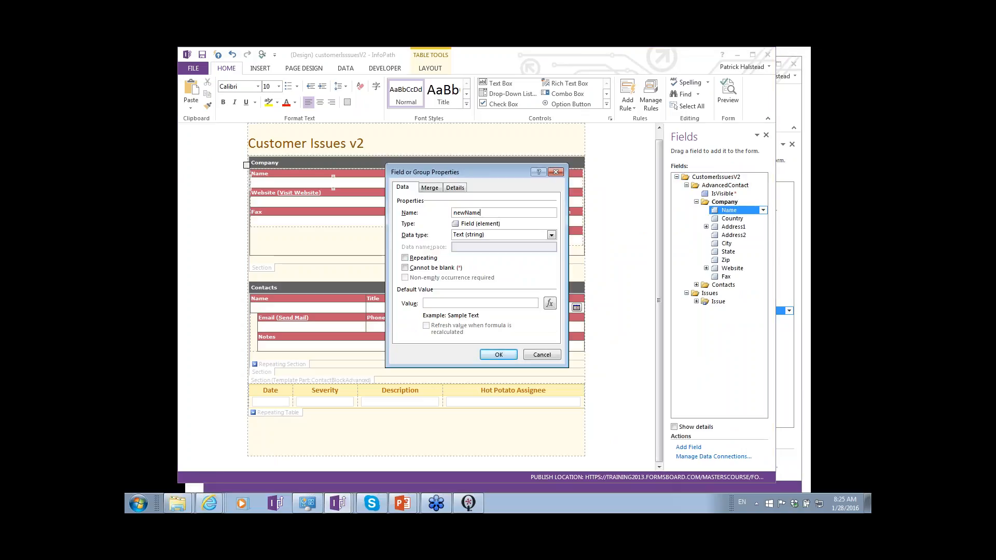
{"action": "key", "text": "Return"}
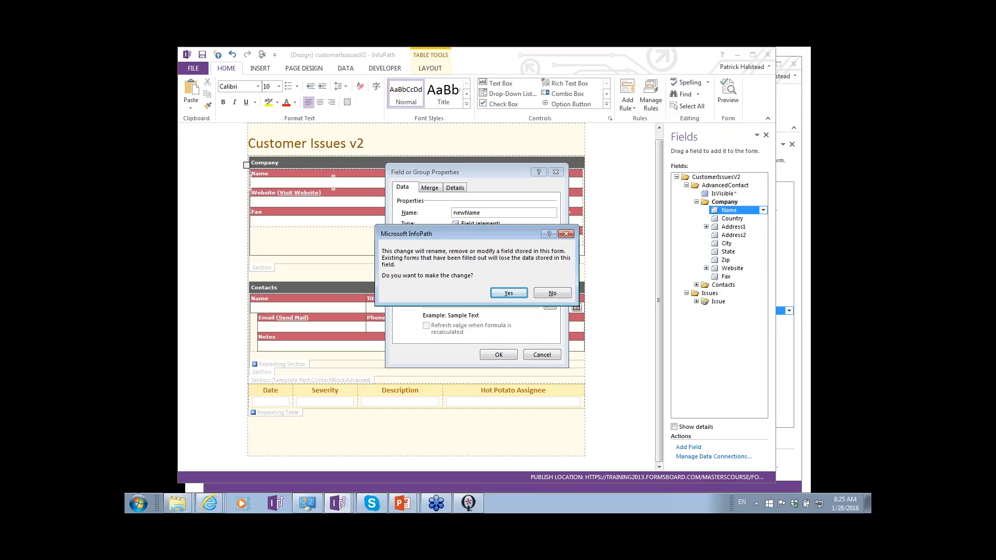
{"action": "left_click", "coordinate": [564, 235]}
{"action": "key", "text": "Escape"}
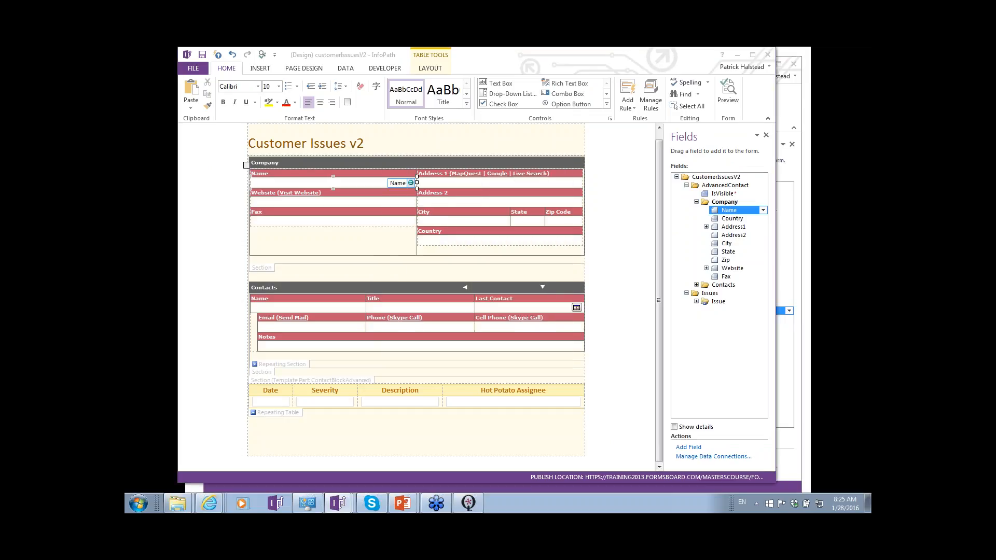
- Return to the PowerPoint slide show and advance to the slide "Side-by-side is low cost"
{"action": "key", "text": "alt+Tab"}
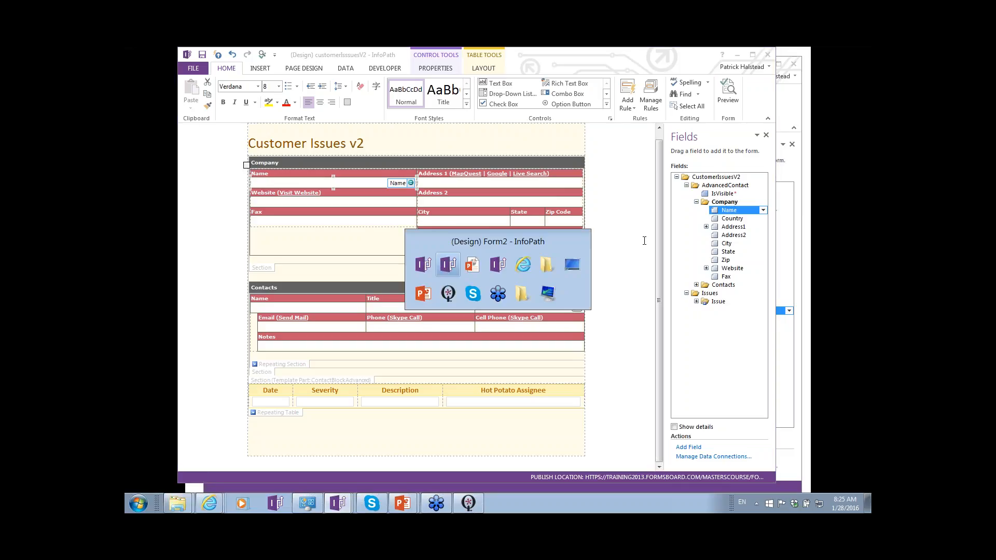
{"action": "key", "text": "alt+Tab"}
{"action": "key", "text": "alt+Tab"}
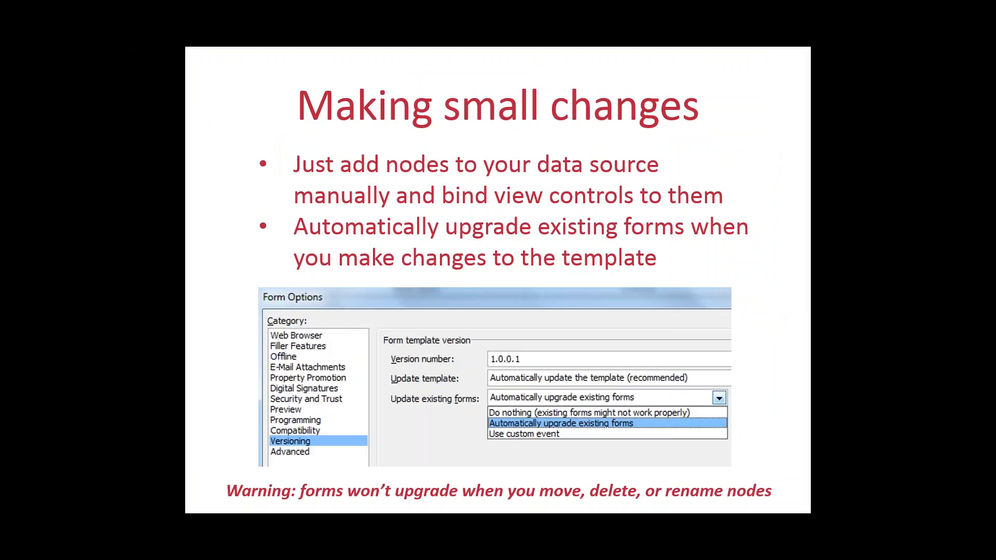
{"action": "key", "text": "Right"}
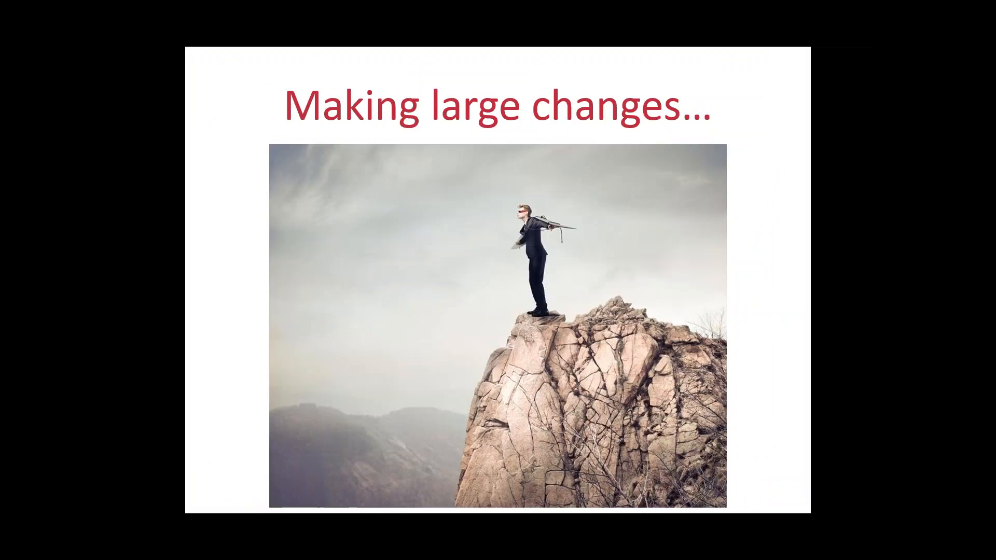
{"action": "key", "text": "Right"}
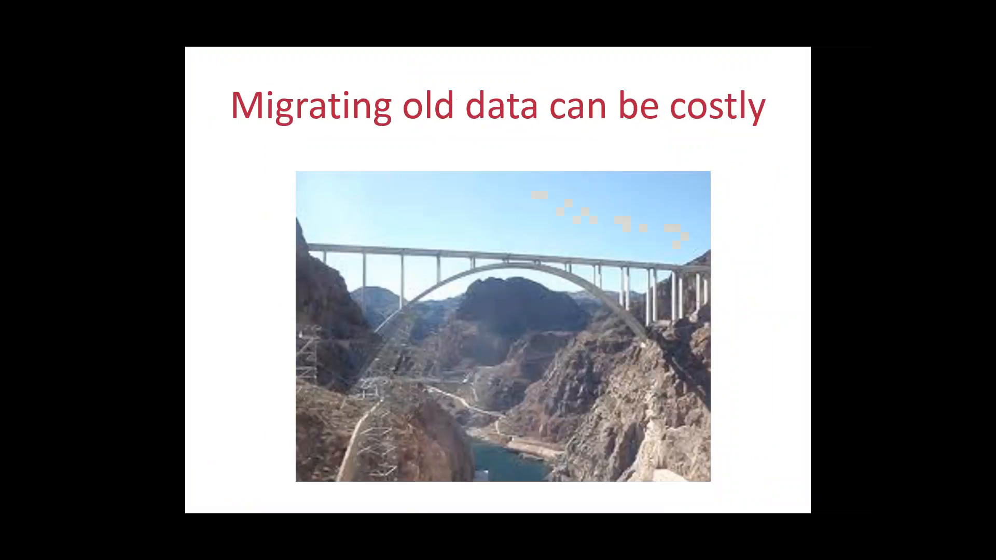
{"action": "key", "text": "Right"}
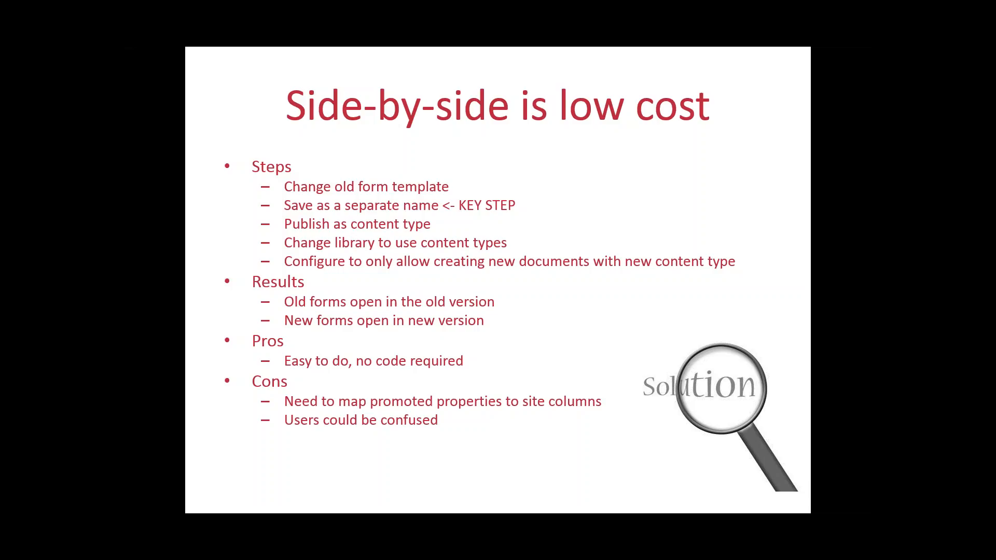
- Switch to Internet Explorer and bring up the phh_customerIssues SharePoint library
{"action": "key", "text": "alt+Tab"}
{"action": "key", "text": "alt+Tab"}
{"action": "key", "text": "alt+Tab"}
{"action": "key", "text": "alt+Tab"}
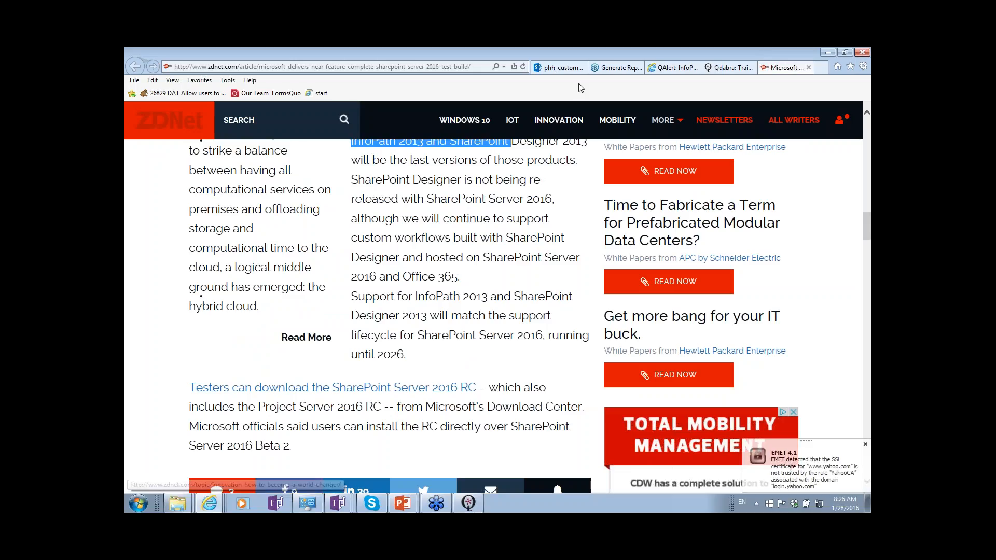
{"action": "left_click", "coordinate": [557, 68]}
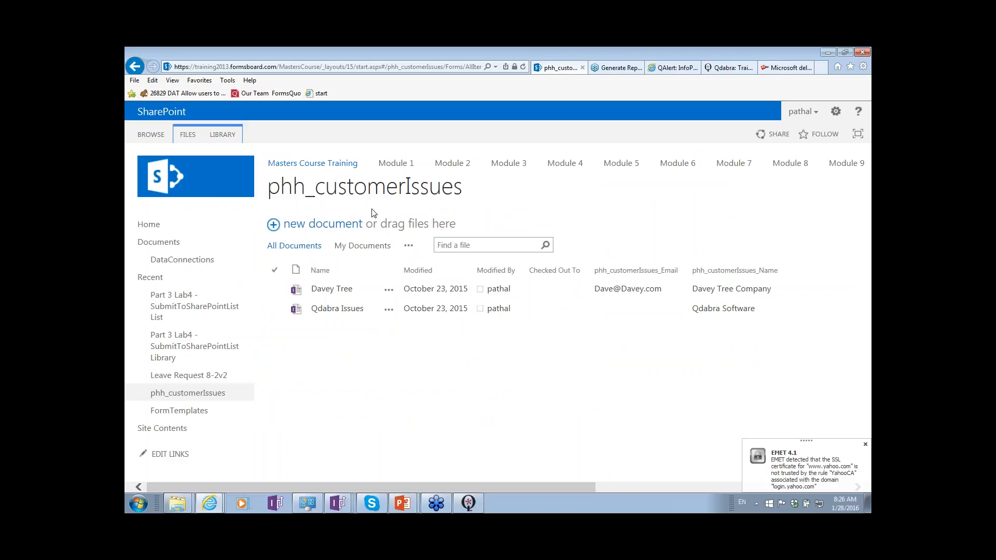
- View the Qdabra Issues form, close it, and open the Davey Tree form to compare their template versions
{"action": "left_click", "coordinate": [345, 310]}
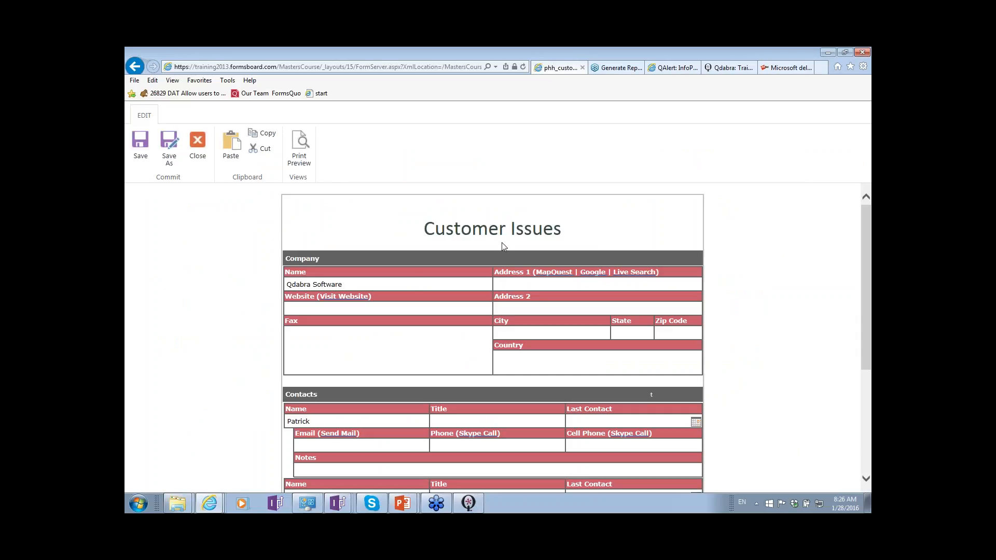
{"action": "left_click", "coordinate": [389, 283]}
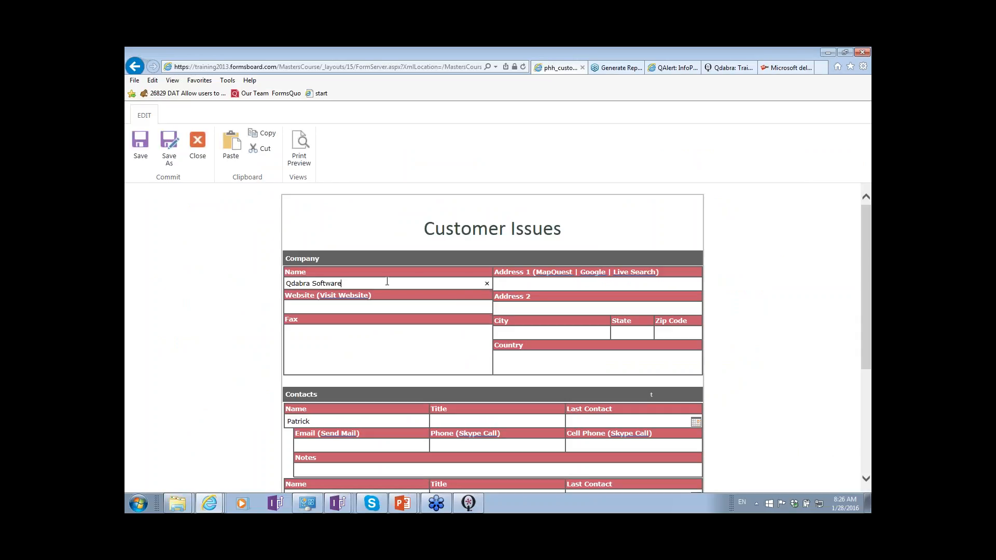
{"action": "left_click", "coordinate": [200, 148]}
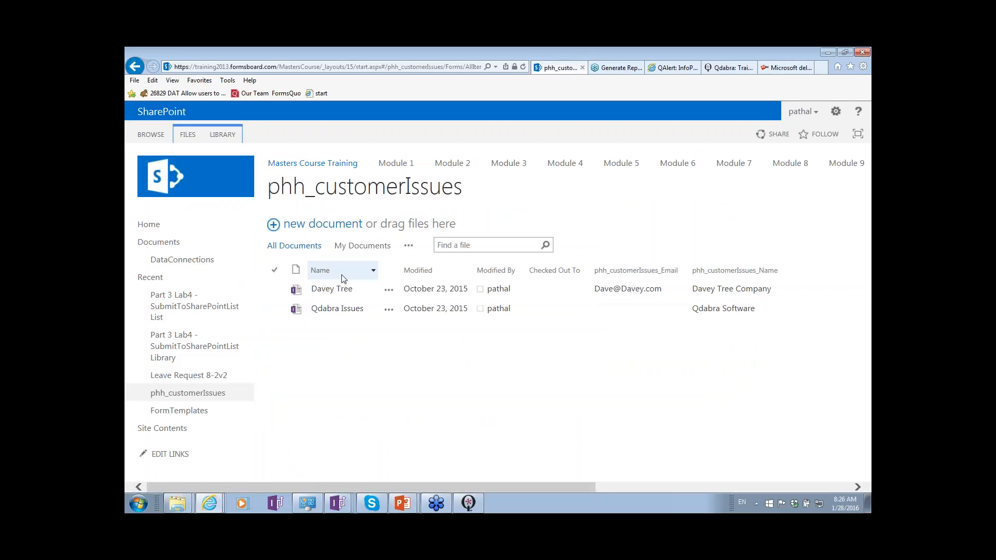
{"action": "left_click", "coordinate": [343, 289]}
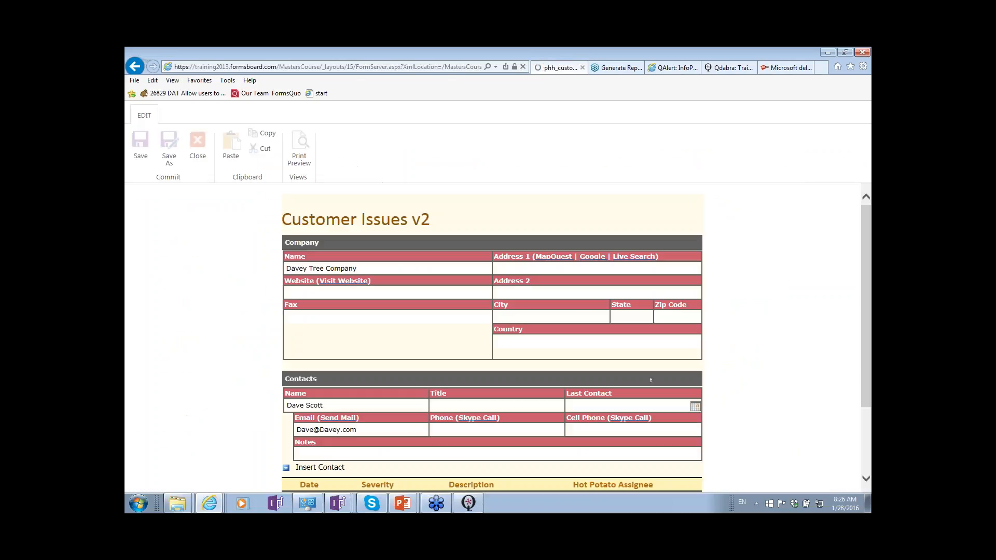
{"action": "scroll", "coordinate": [391, 268], "scroll_direction": "down", "scroll_amount": 1}
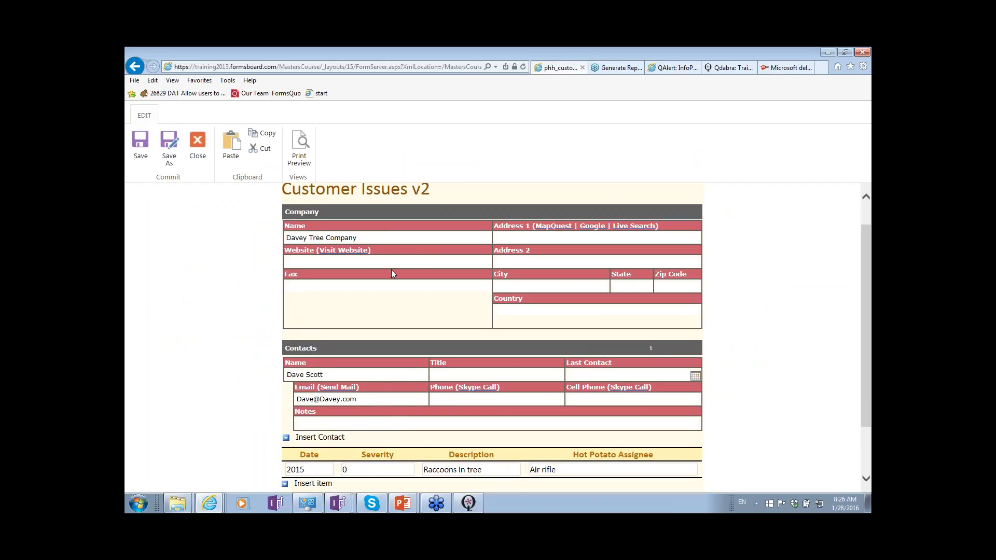
- Close the Davey Tree form and open the phh_customerIssues library's Advanced Settings to examine the content type management option
{"action": "left_click", "coordinate": [198, 148]}
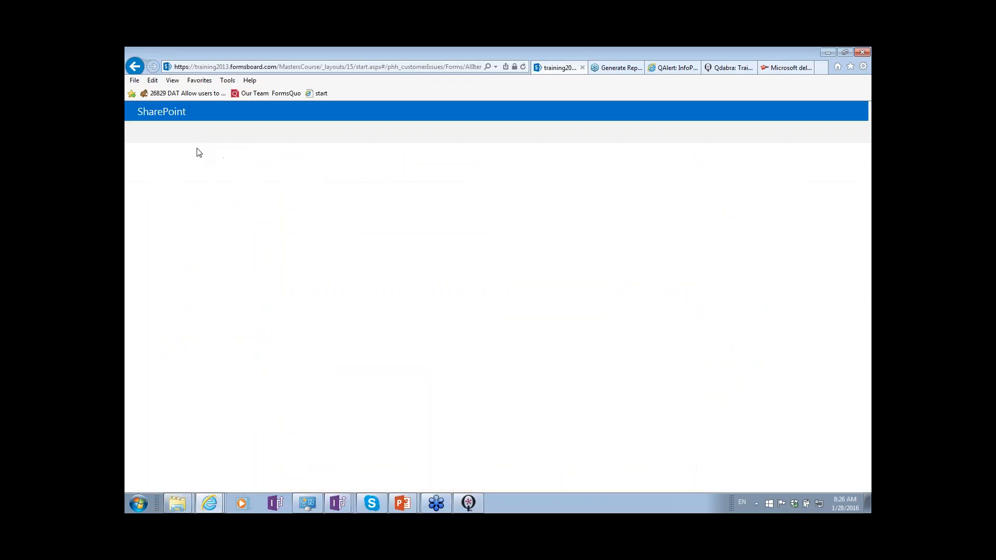
{"action": "left_click", "coordinate": [236, 138]}
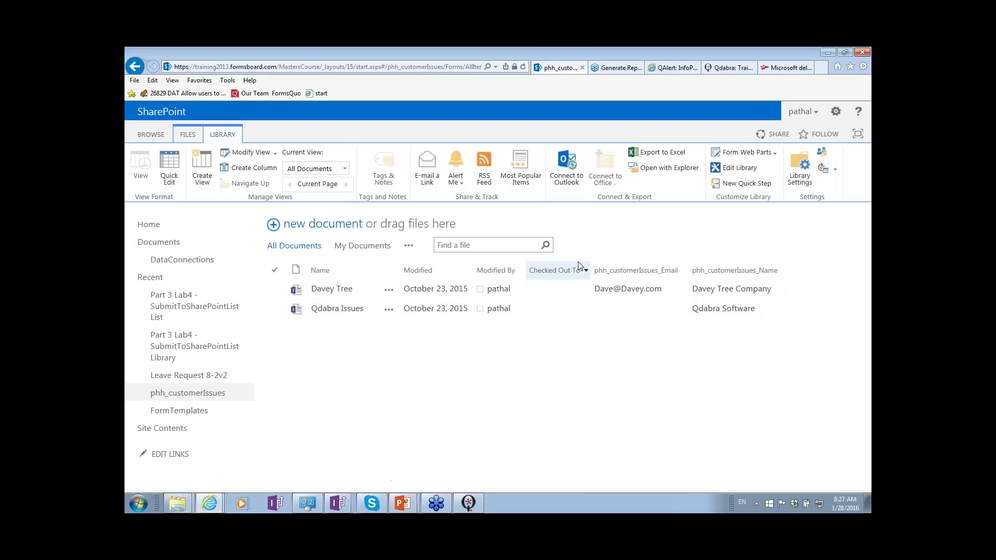
{"action": "left_click", "coordinate": [803, 166]}
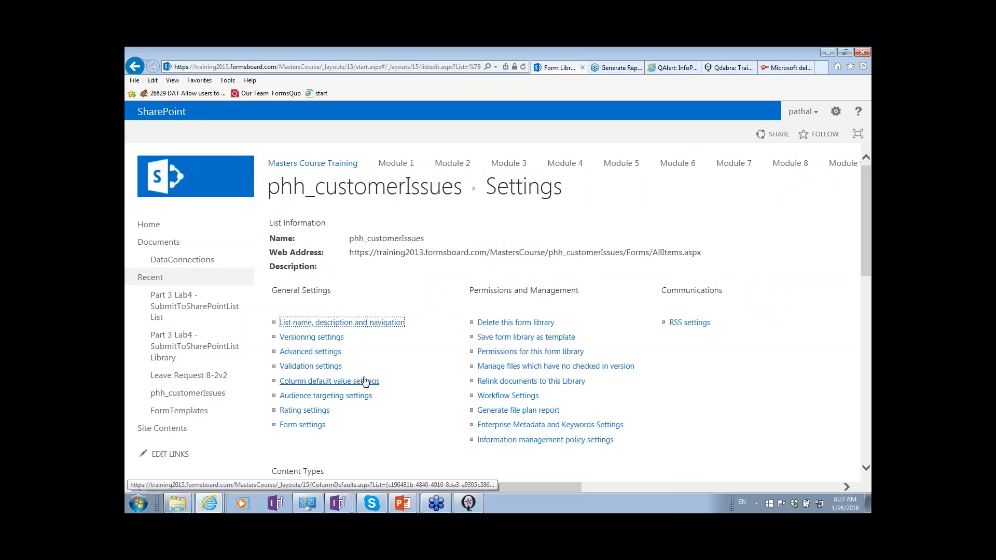
{"action": "left_click", "coordinate": [326, 356]}
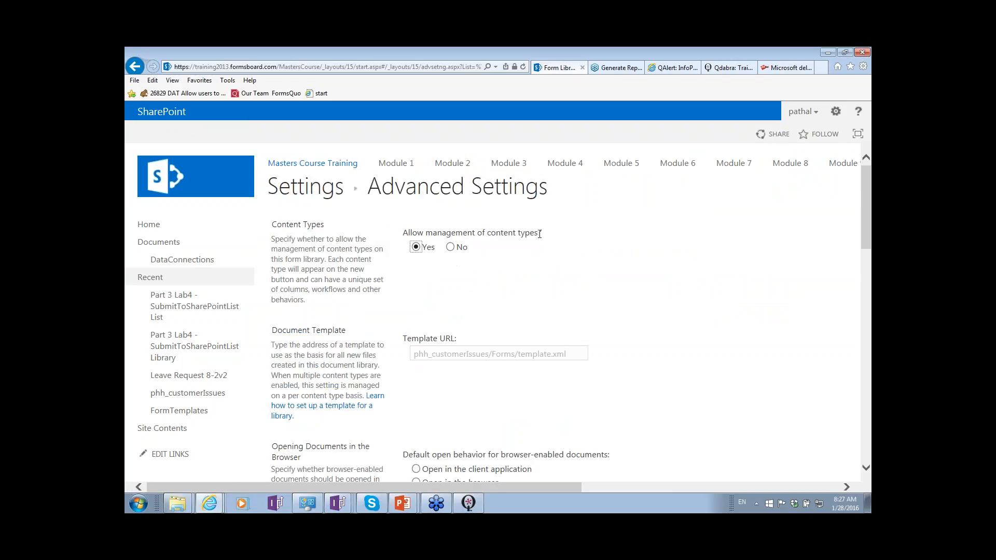
{"action": "left_click_drag", "start_coordinate": [540, 234], "coordinate": [412, 234]}
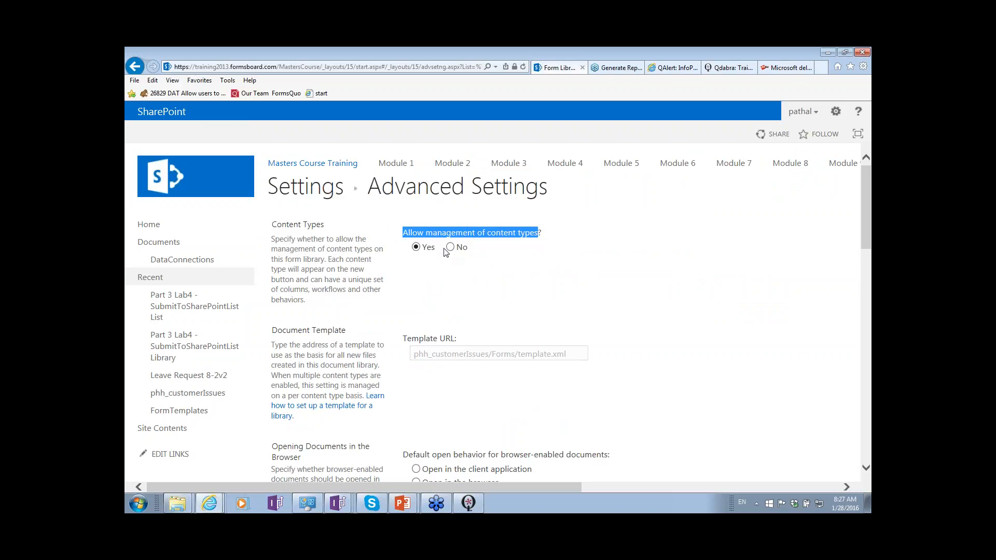
- Open the advanced settings of the library's phh_customerIssuesV2 content type and examine its document template URL, highlighting the FormTemplates part
{"action": "left_click", "coordinate": [316, 185]}
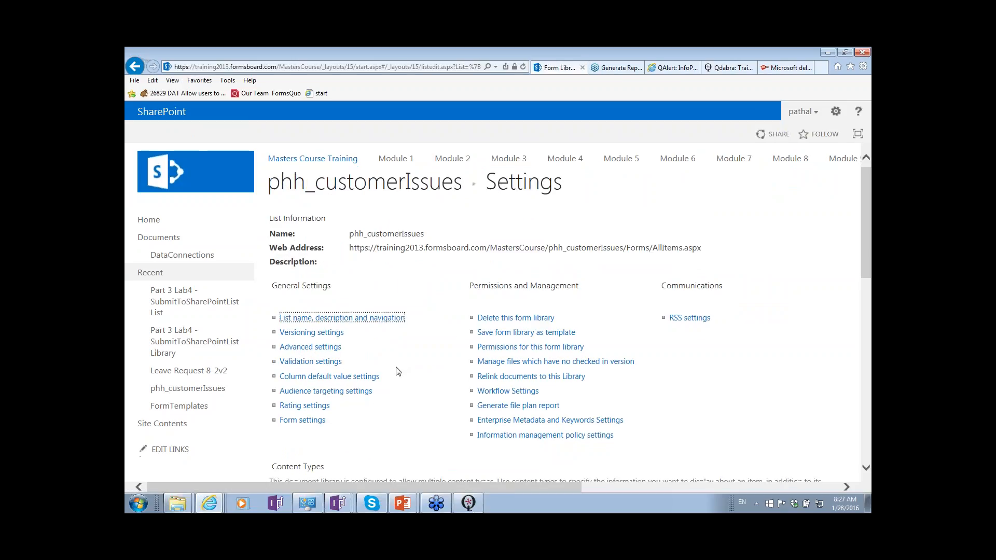
{"action": "scroll", "coordinate": [396, 371], "scroll_direction": "down", "scroll_amount": 3}
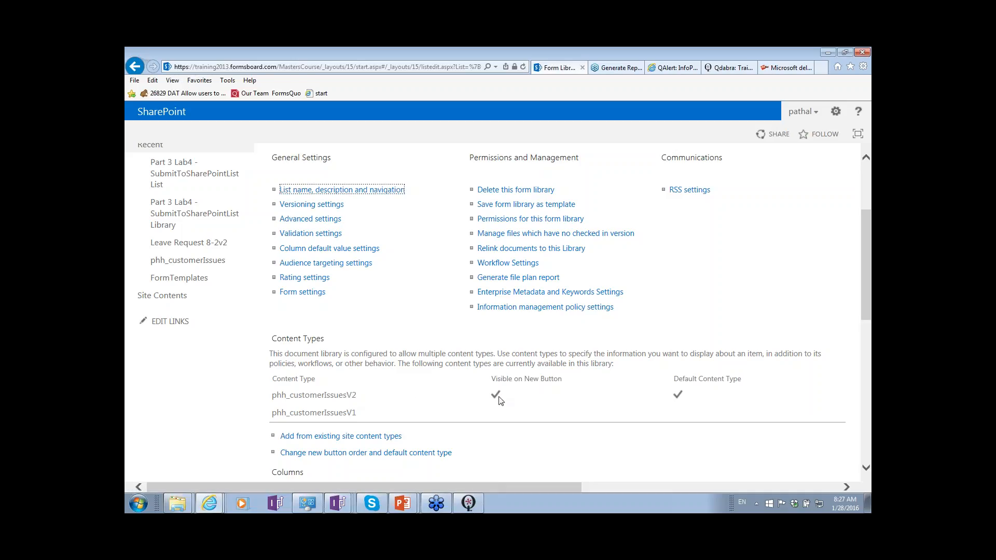
{"action": "left_click", "coordinate": [345, 396]}
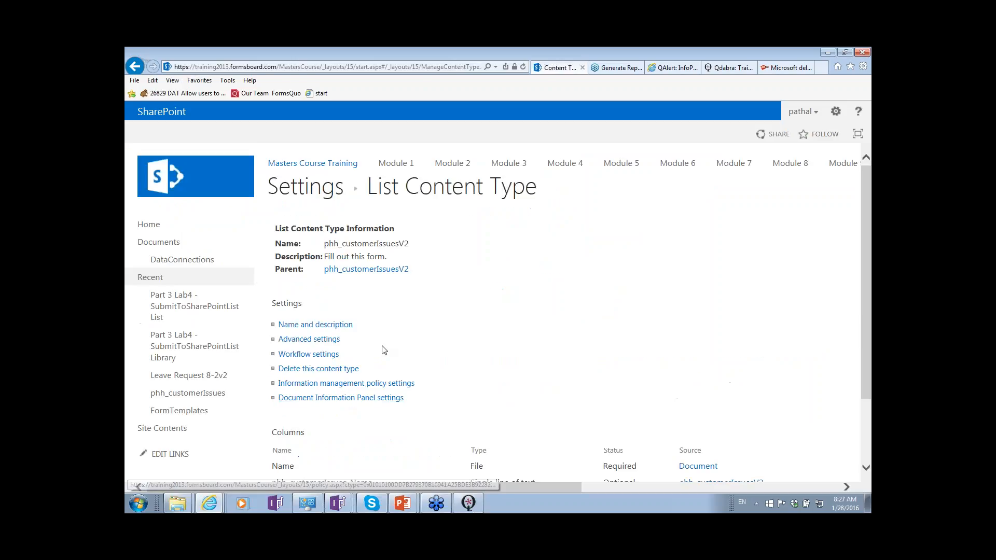
{"action": "left_click", "coordinate": [328, 340]}
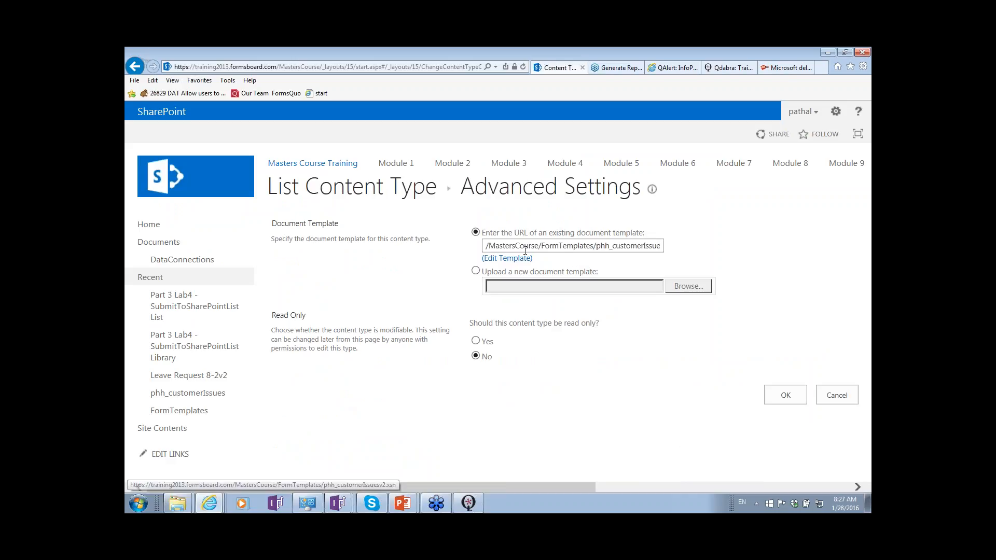
{"action": "left_click_drag", "start_coordinate": [489, 246], "coordinate": [648, 250]}
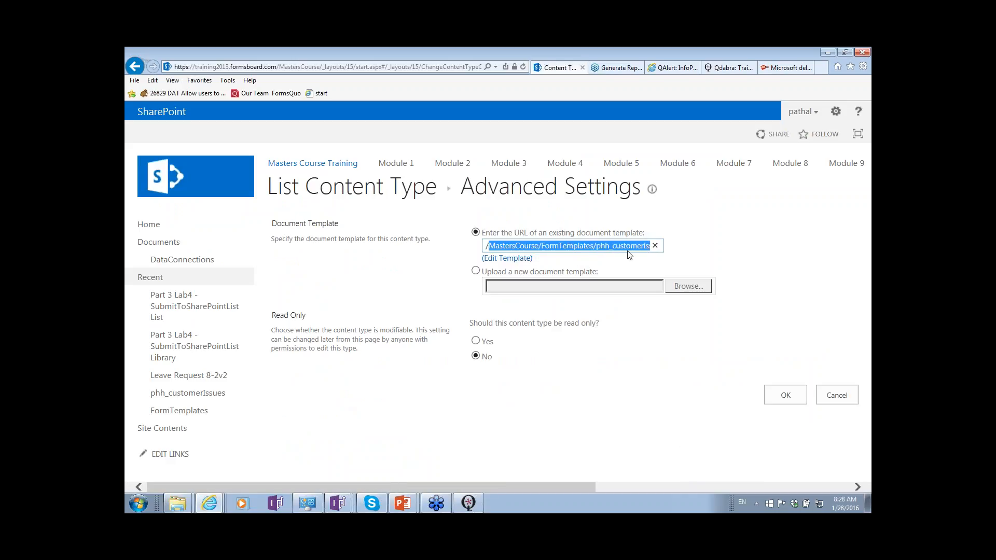
{"action": "left_click", "coordinate": [595, 247]}
{"action": "key", "text": "ctrl+shift+Left"}
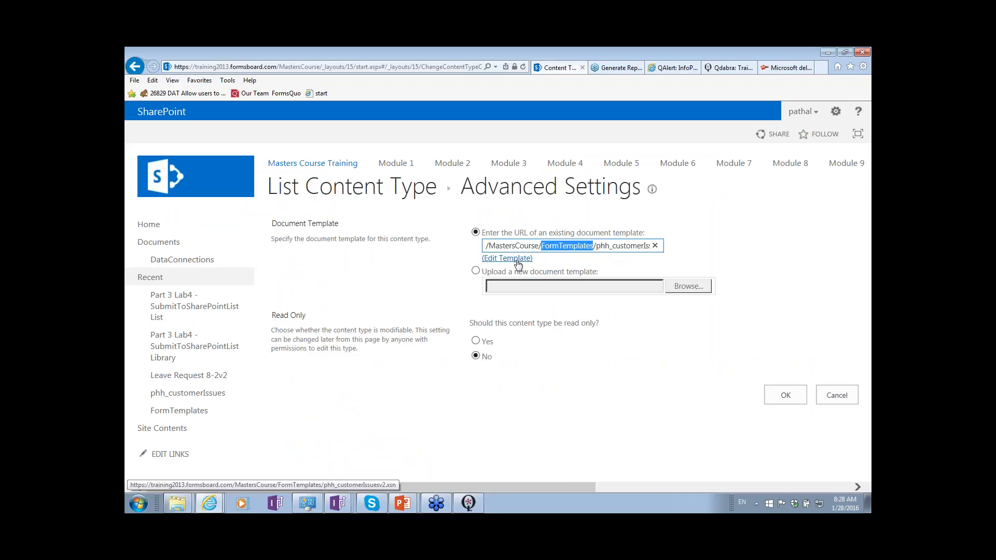
- Go back to the library settings, review the Content Types section, and return to the phh_customerIssues document list
{"action": "left_click", "coordinate": [135, 67]}
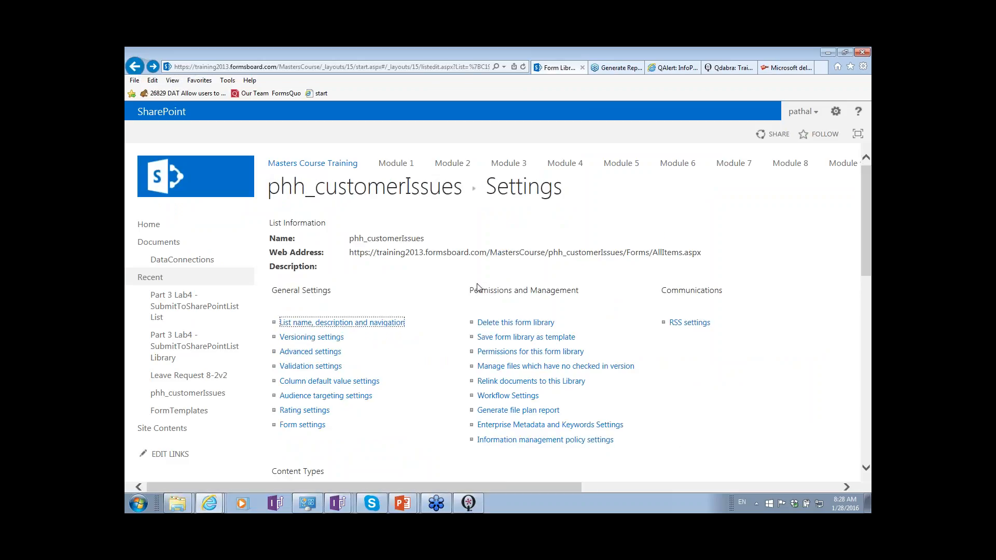
{"action": "scroll", "coordinate": [477, 294], "scroll_direction": "down", "scroll_amount": 2}
{"action": "scroll", "coordinate": [477, 294], "scroll_direction": "down", "scroll_amount": 3}
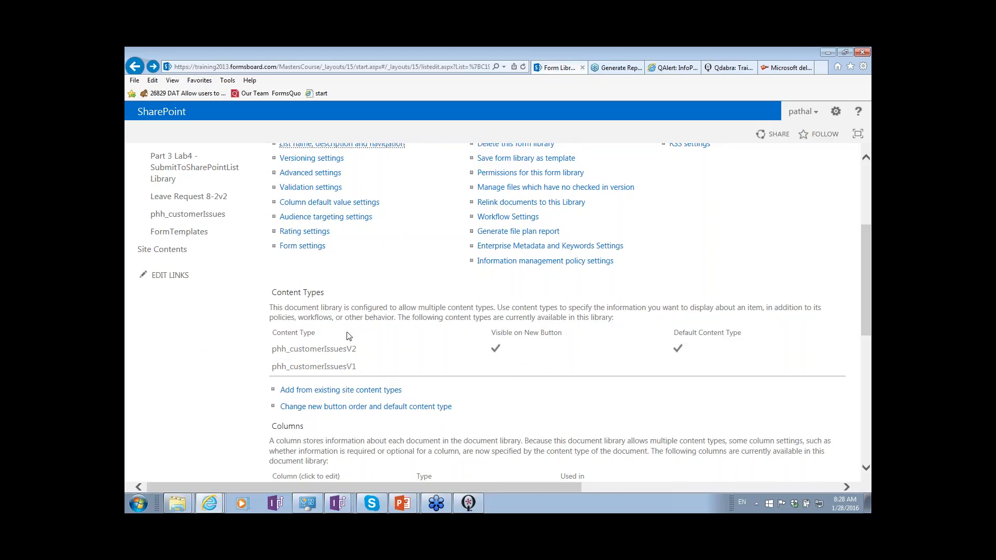
{"action": "scroll", "coordinate": [348, 335], "scroll_direction": "up", "scroll_amount": 3}
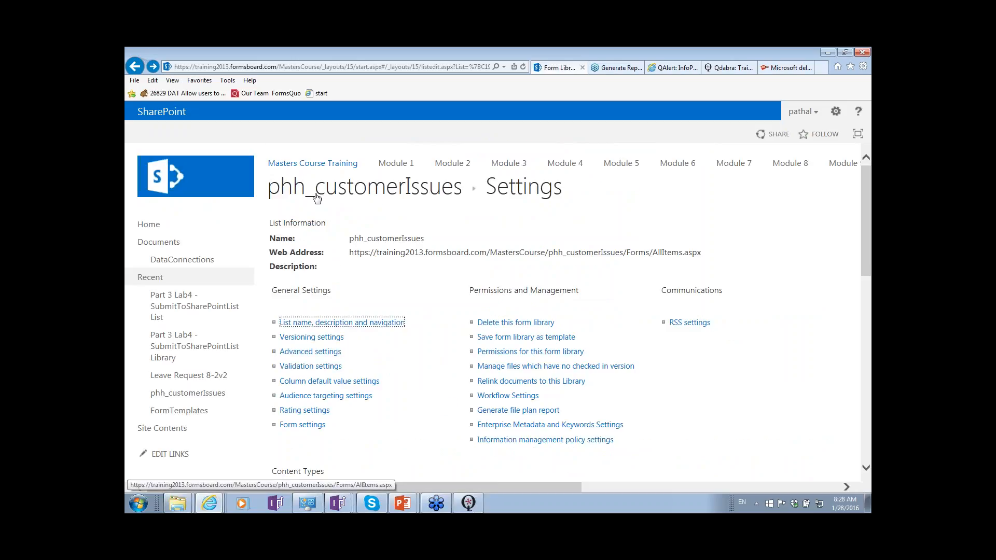
{"action": "left_click", "coordinate": [316, 198]}
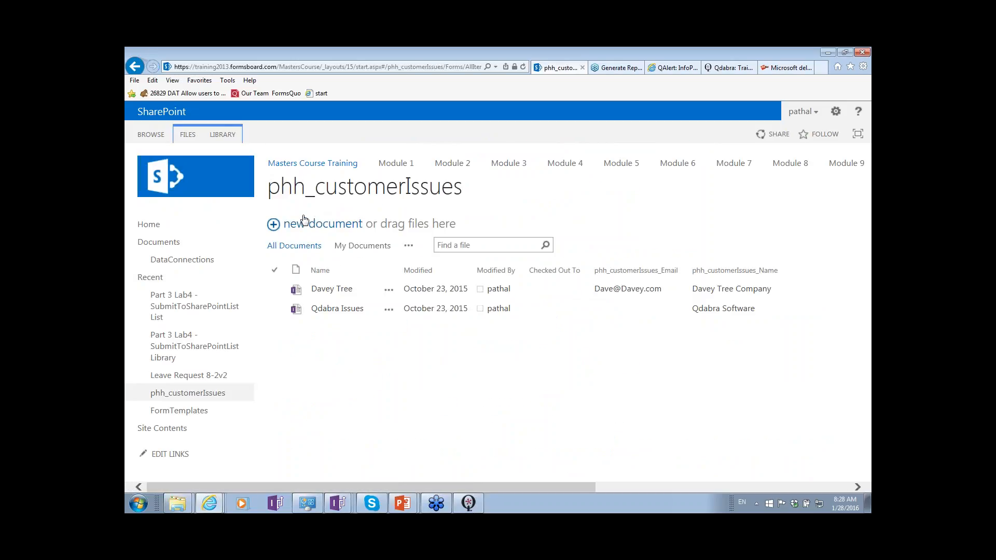
- Preview a blank new document in the library, close it unsaved, and check which templates are offered for new documents
{"action": "left_click", "coordinate": [305, 225]}
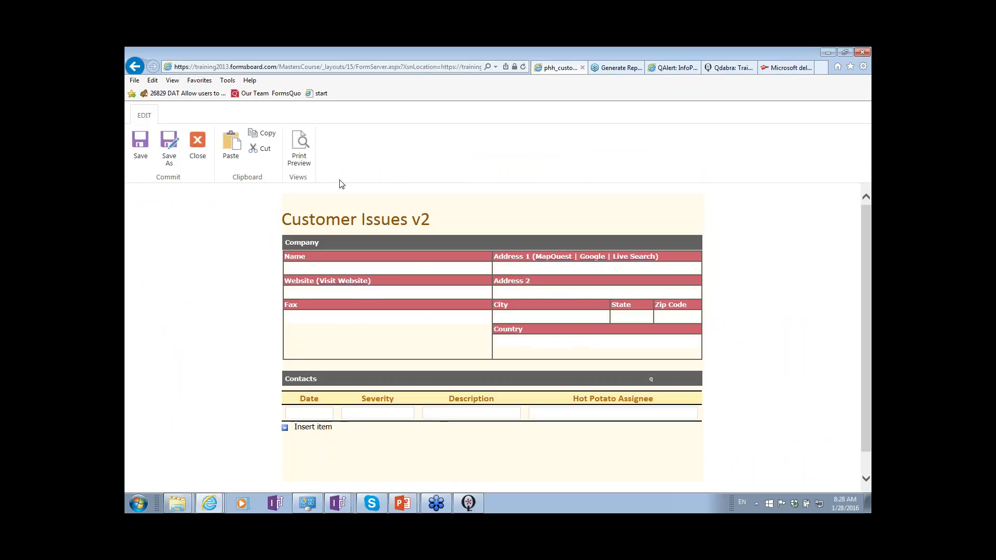
{"action": "left_click", "coordinate": [205, 155]}
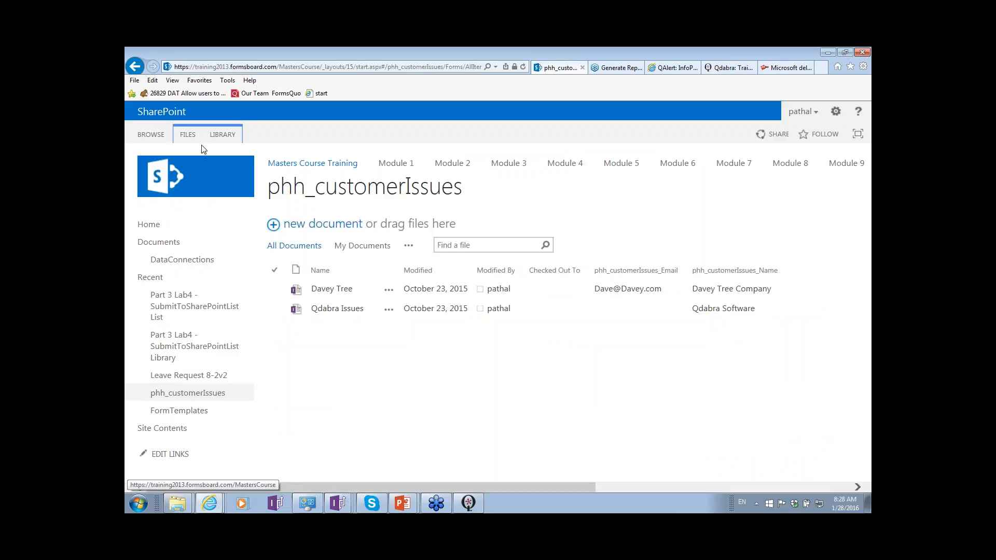
{"action": "left_click", "coordinate": [189, 136]}
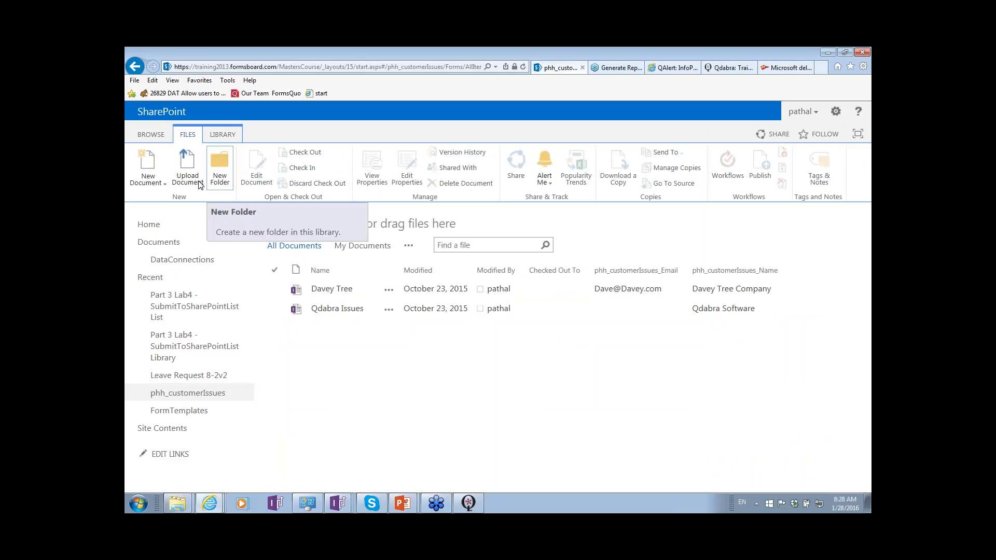
{"action": "left_click", "coordinate": [164, 185]}
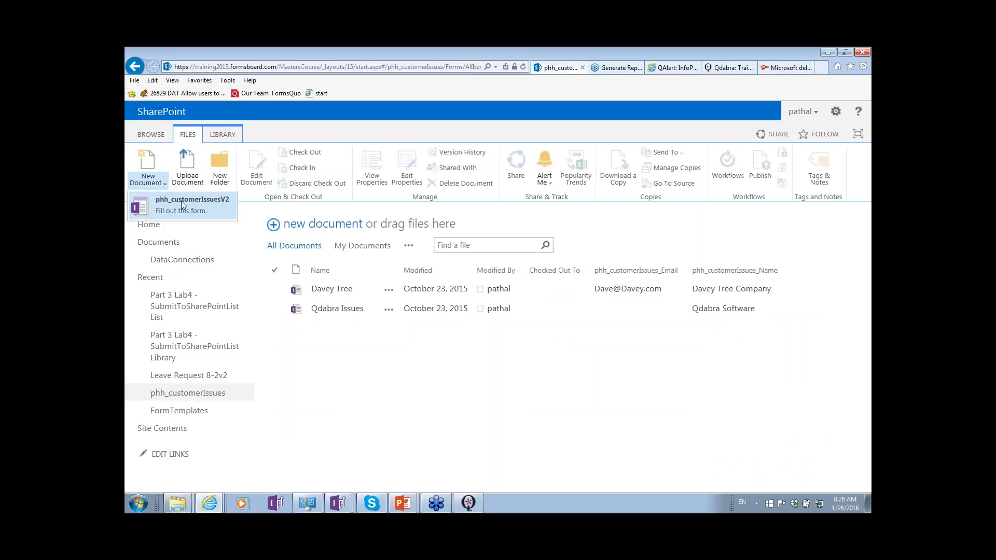
{"action": "left_click", "coordinate": [443, 382]}
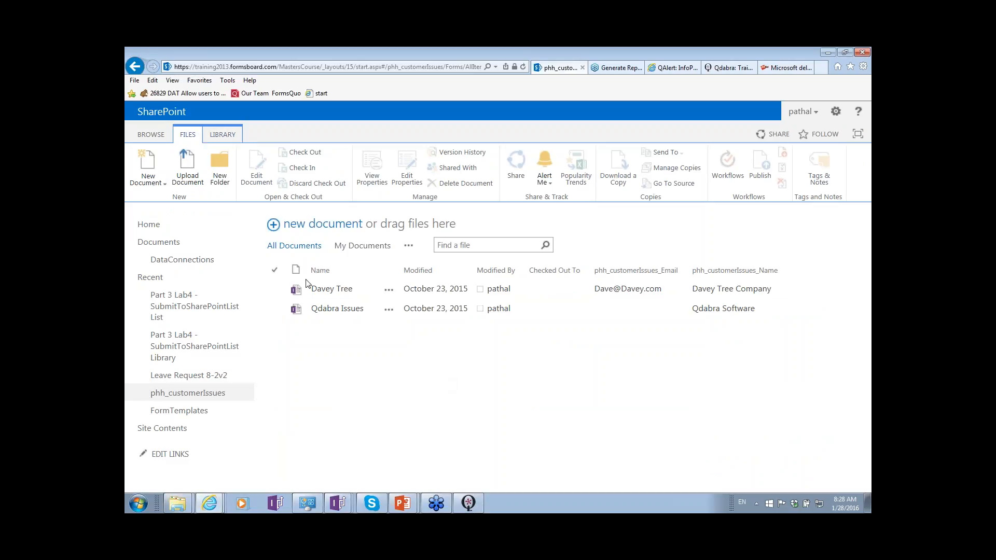
- Open the Qdabra Issues form to view its template version, and close it
{"action": "left_click", "coordinate": [333, 309]}
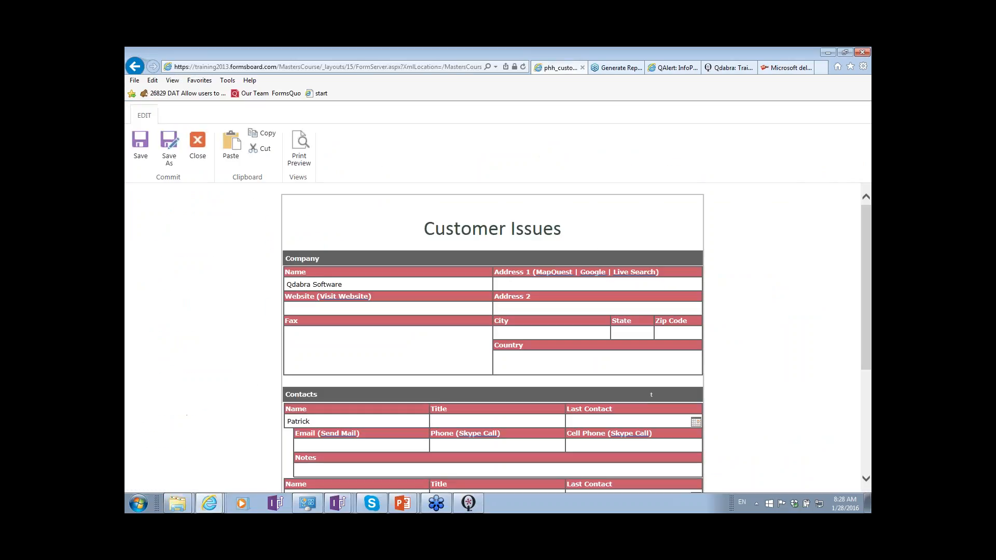
{"action": "left_click", "coordinate": [198, 149]}
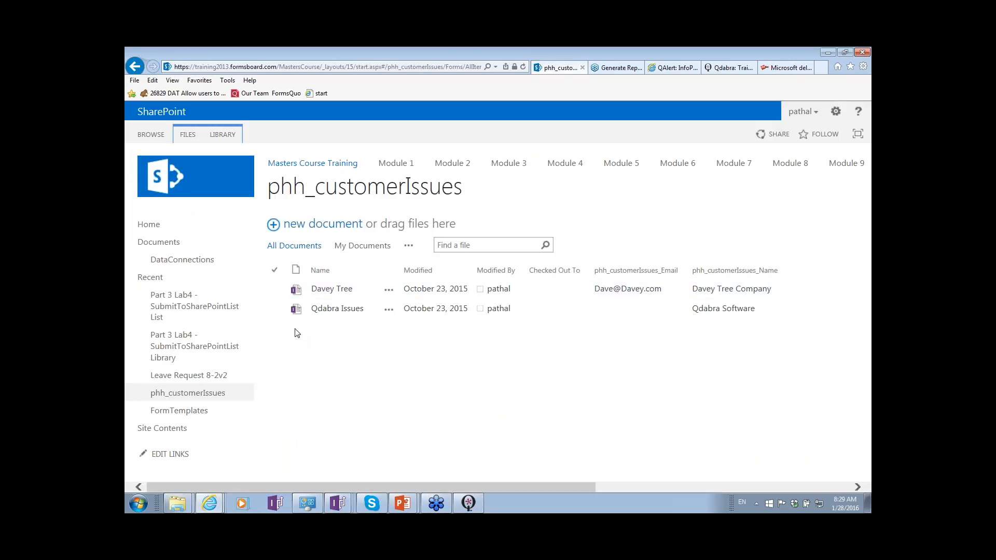
- Switch to the customerIssuesV1 template in InfoPath and examine its root group and the fields of the repeating Issue group
{"action": "key", "text": "alt+Tab"}
{"action": "key", "text": "Tab"}
{"action": "key", "text": "Tab"}
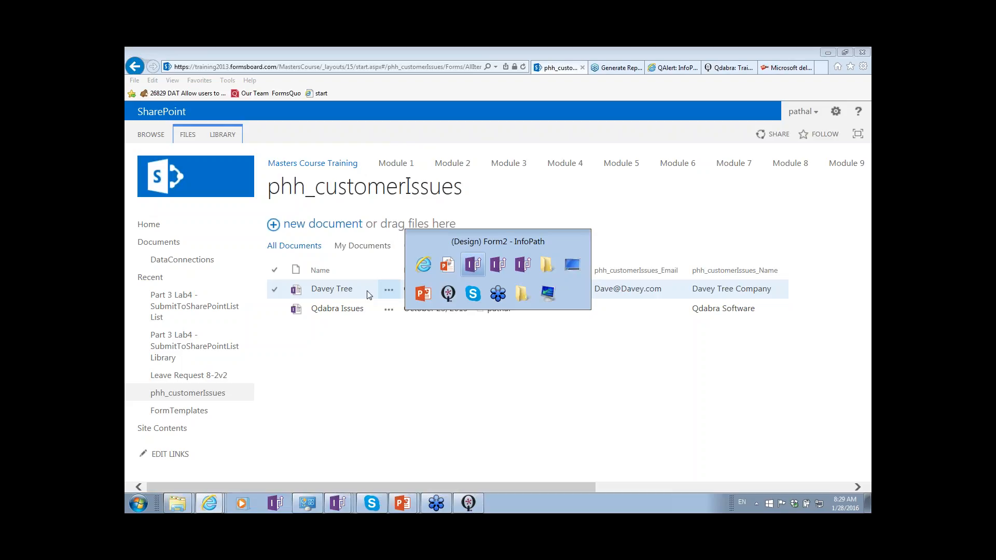
{"action": "key", "text": "Tab"}
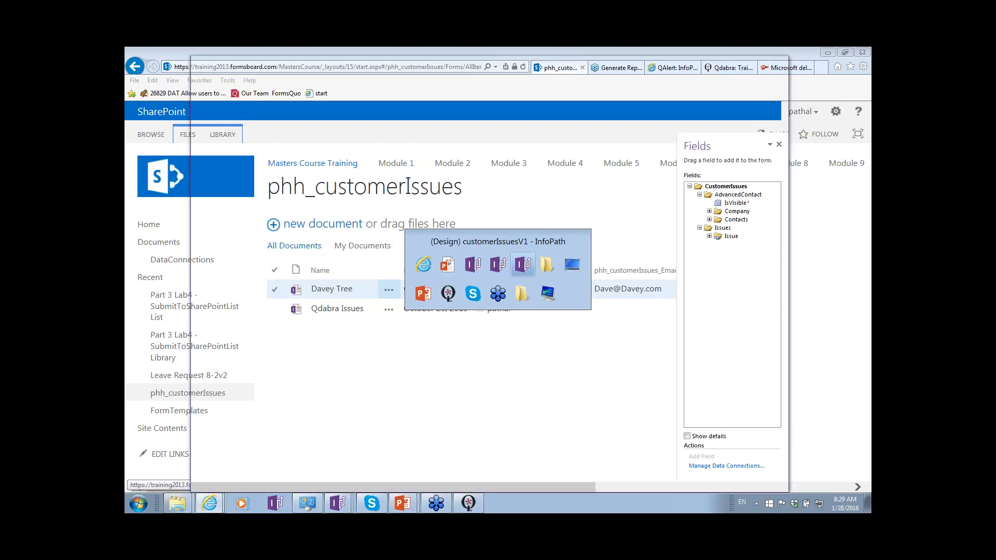
{"action": "left_click", "coordinate": [728, 188]}
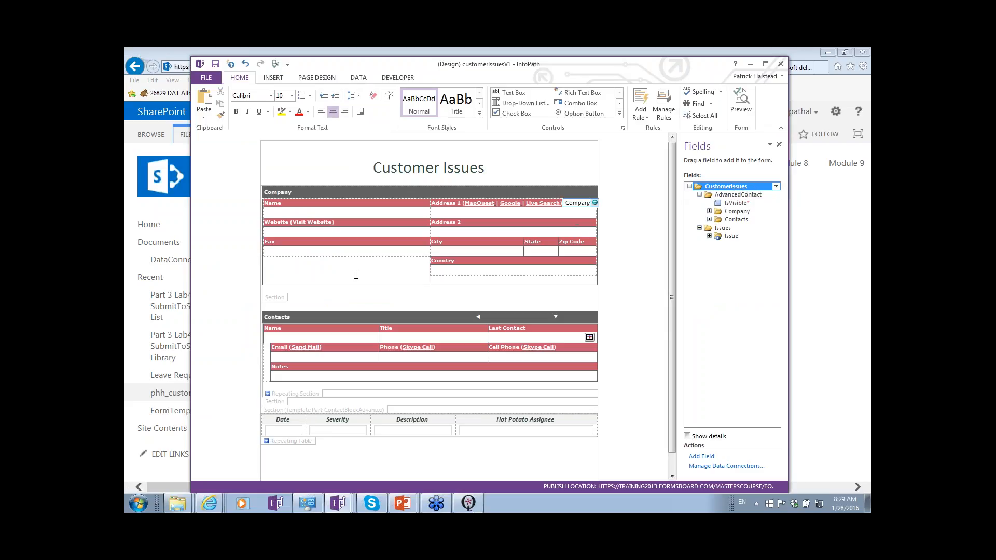
{"action": "left_click", "coordinate": [297, 442]}
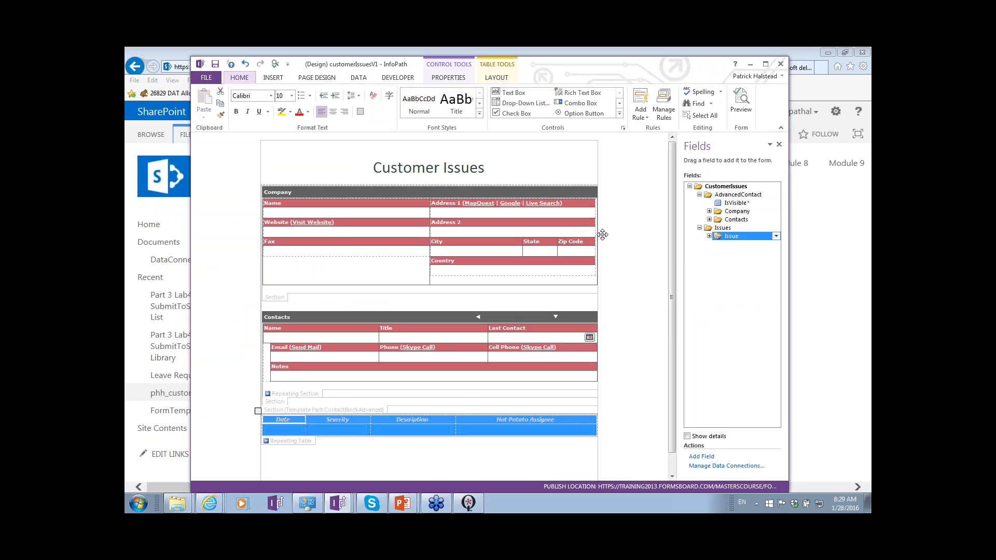
{"action": "left_click", "coordinate": [709, 236]}
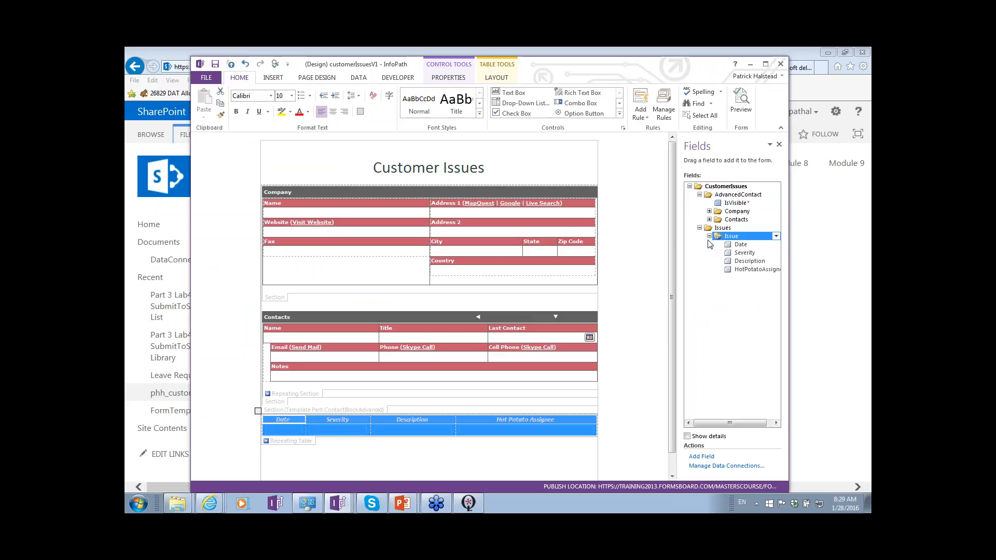
- Switch to the customerIsssuesV2 template window, expand its Issue group, and select the CustomerIssuesV2 root group for comparison
{"action": "key", "text": "alt+Tab"}
{"action": "key", "text": "alt+Tab"}
{"action": "key", "text": "alt+Tab"}
{"action": "key", "text": "alt+Tab"}
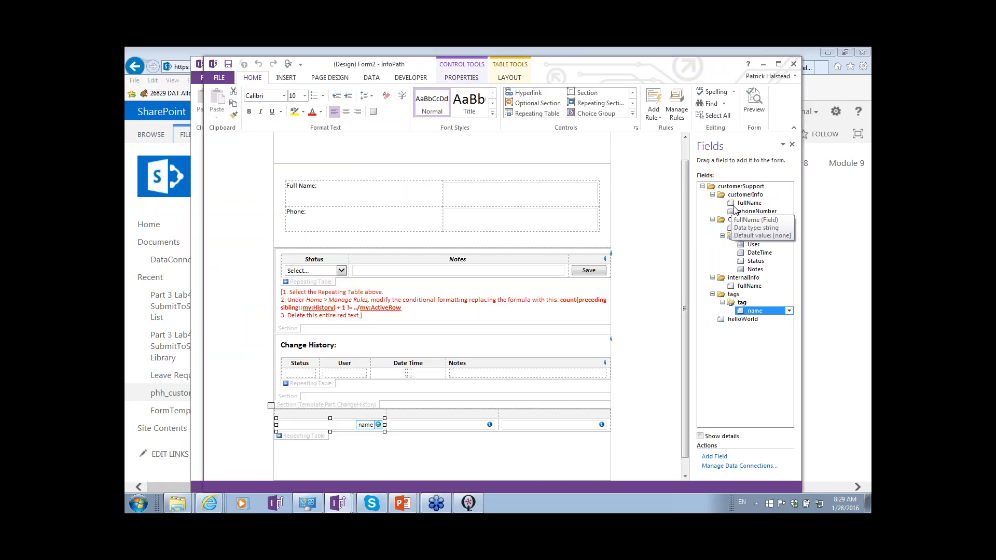
{"action": "key", "text": "alt+Tab"}
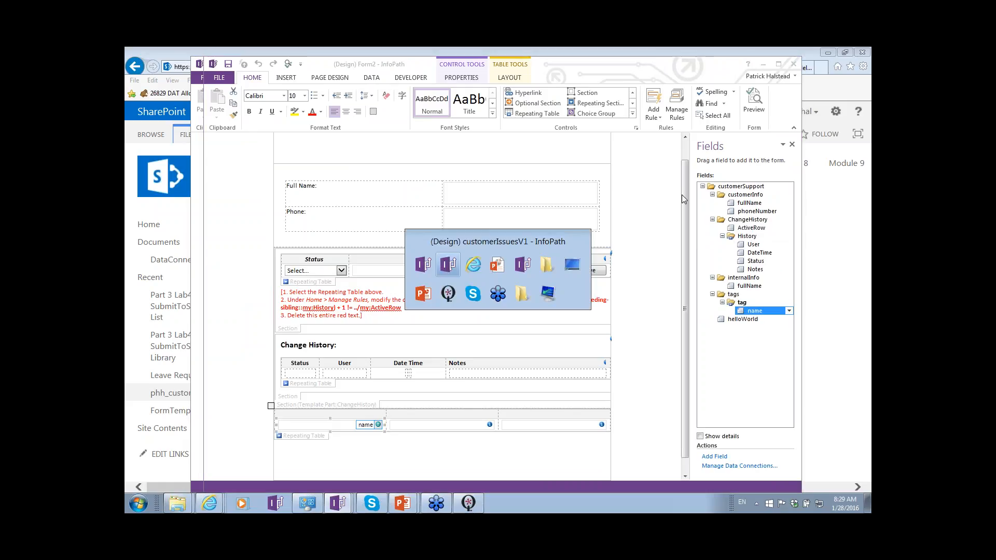
{"action": "key", "text": "alt+Tab"}
{"action": "key", "text": "alt+Tab"}
{"action": "key", "text": "alt+Tab"}
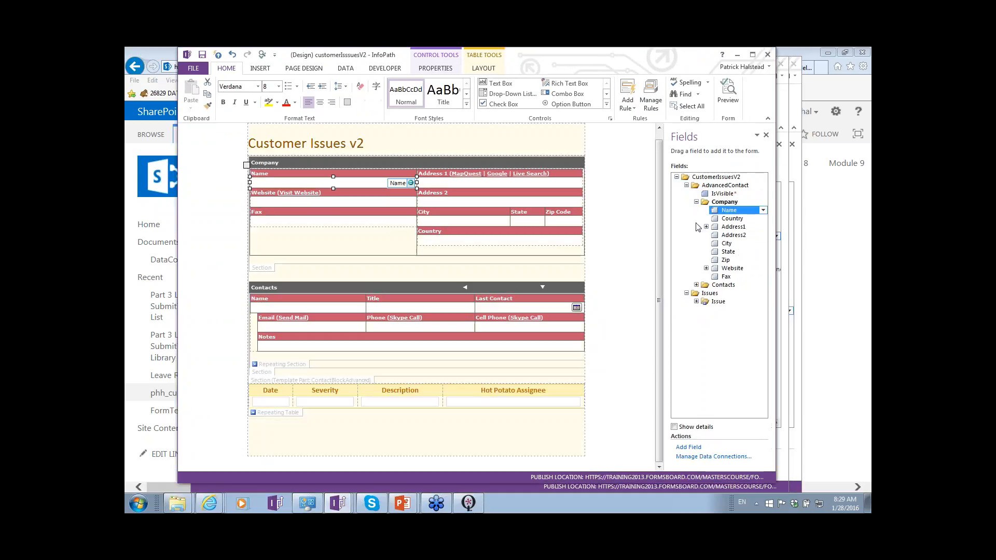
{"action": "left_click", "coordinate": [696, 302]}
{"action": "left_click", "coordinate": [711, 178]}
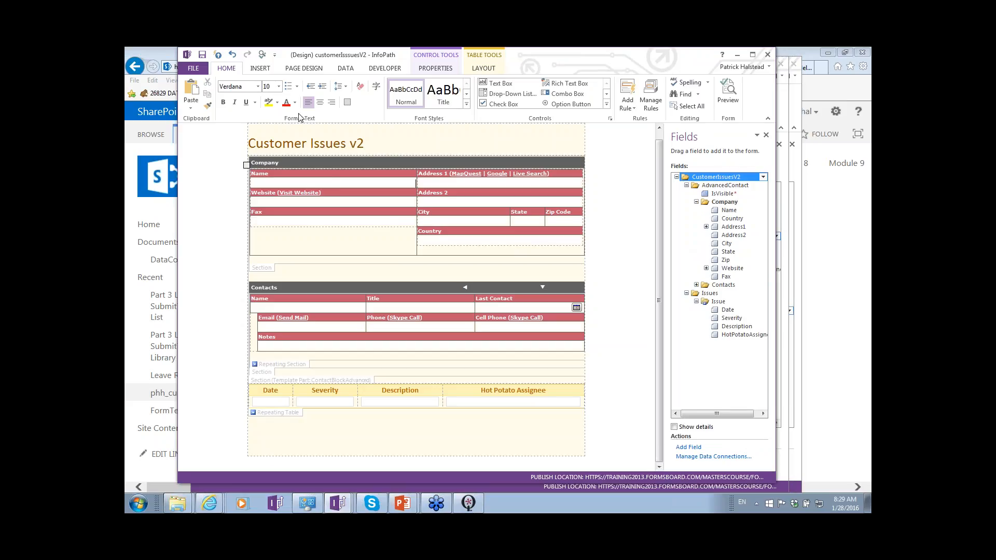
- View the customerIsssuesV2 template's name and ID in Form Template Properties, and leave them without changes
{"action": "left_click", "coordinate": [198, 71]}
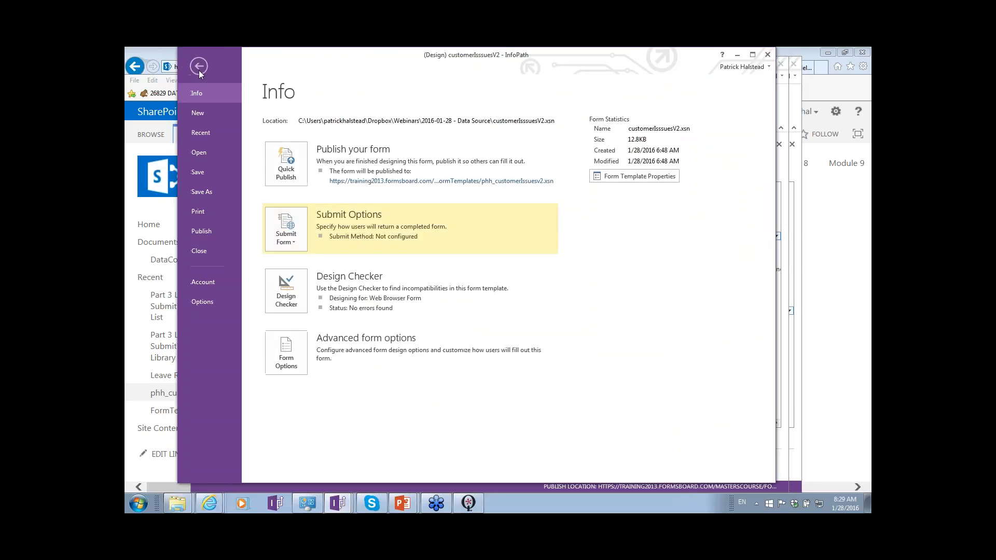
{"action": "left_click", "coordinate": [636, 179]}
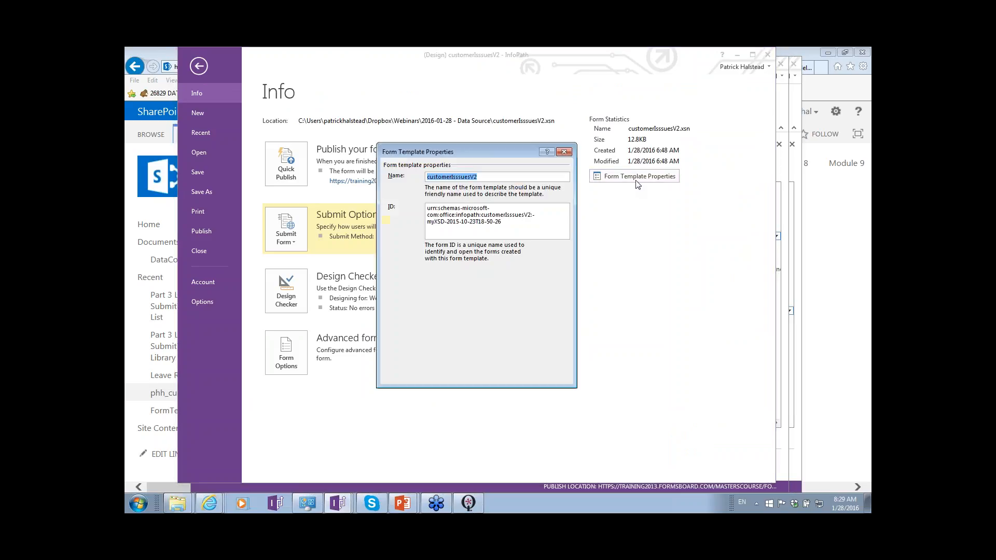
{"action": "left_click", "coordinate": [491, 177]}
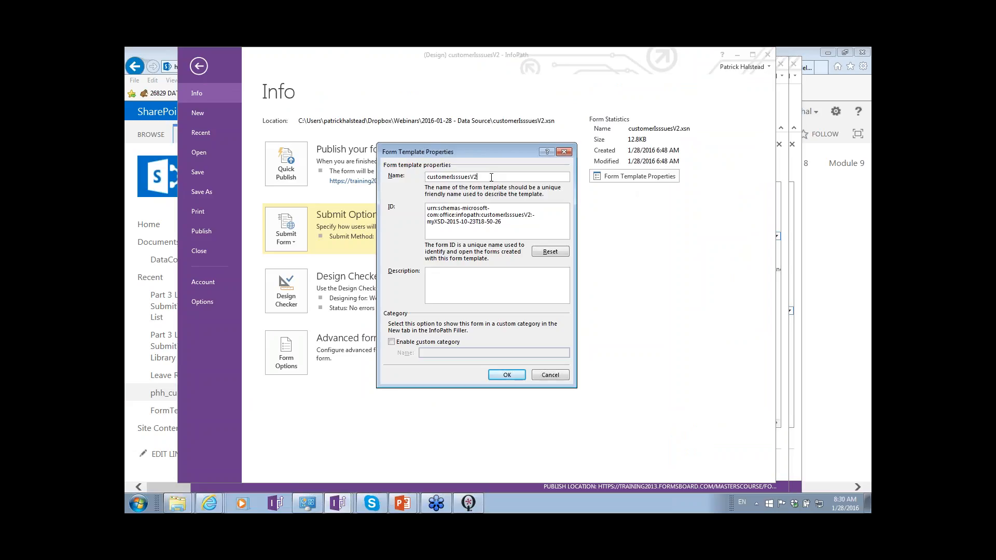
{"action": "left_click", "coordinate": [550, 375]}
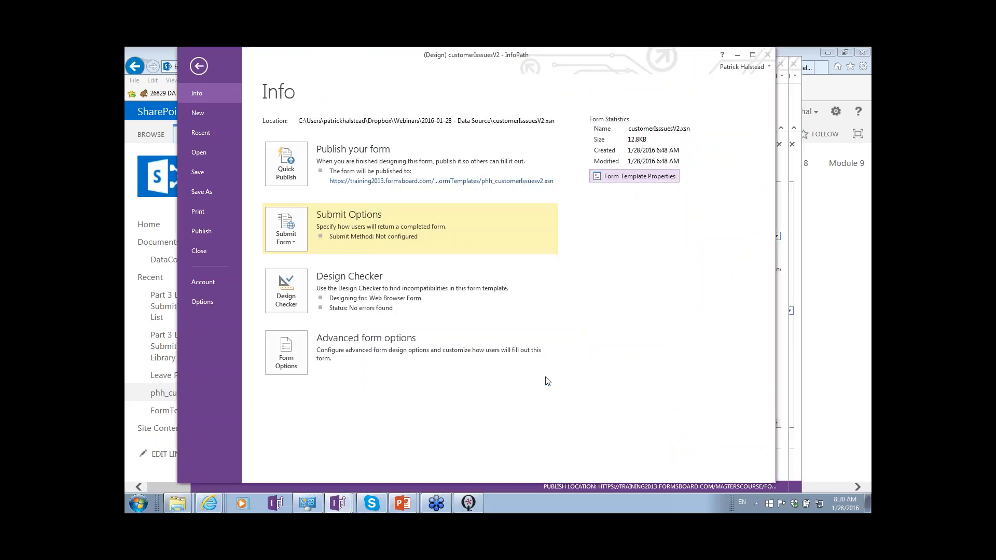
- Examine the property promotion columns in Form Options and the phh_customerIssues_Name column mapping, leaving both without changes
{"action": "left_click", "coordinate": [291, 363]}
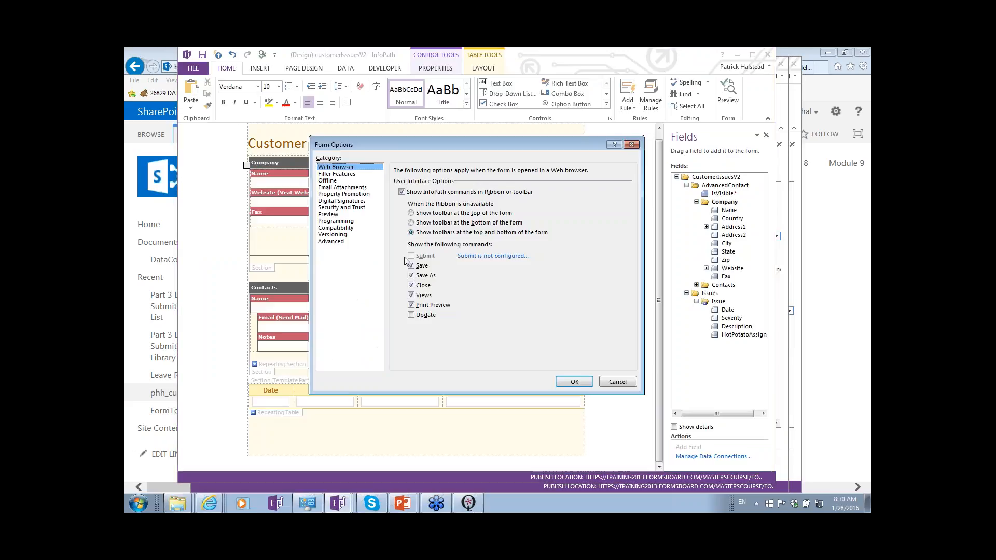
{"action": "left_click", "coordinate": [343, 194]}
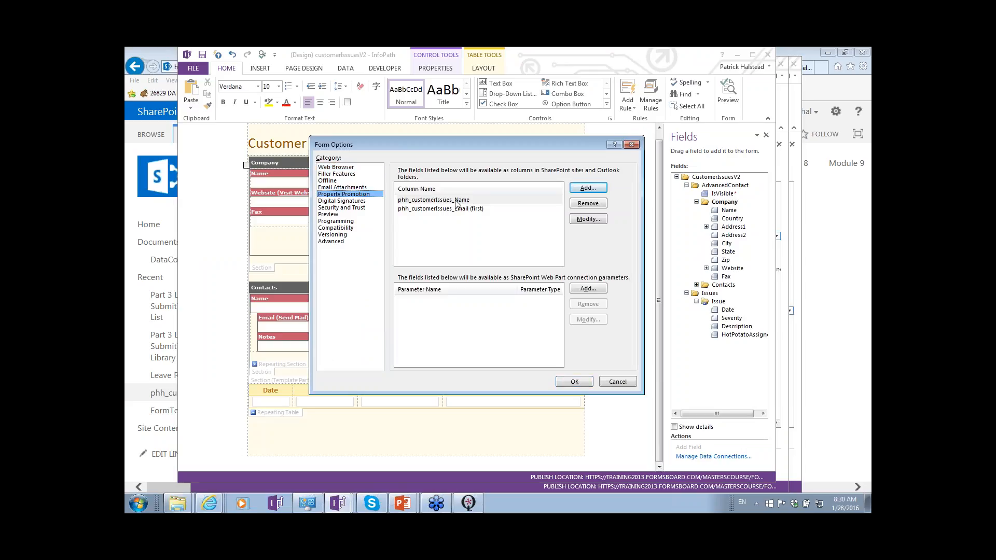
{"action": "double_click", "coordinate": [456, 202]}
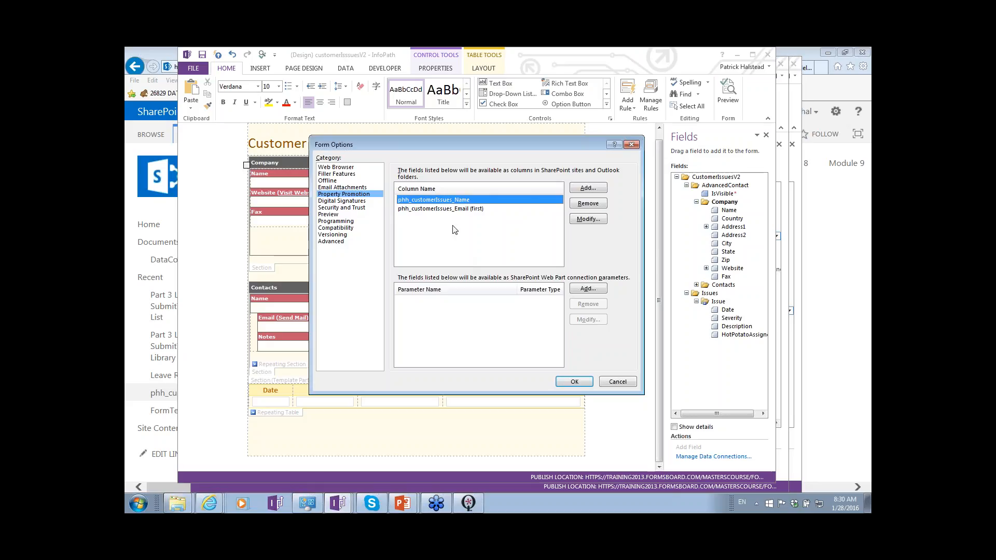
{"action": "double_click", "coordinate": [460, 200]}
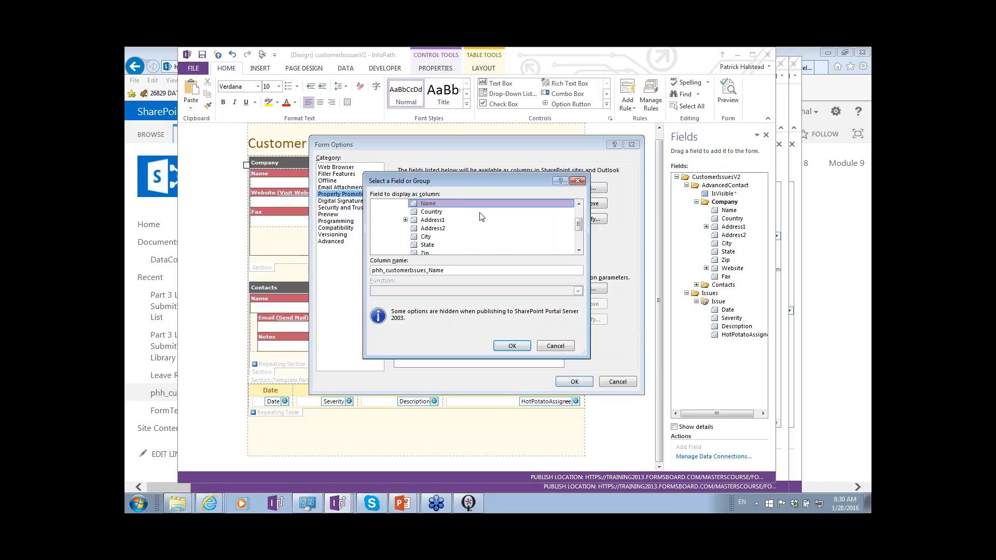
{"action": "key", "text": "Escape"}
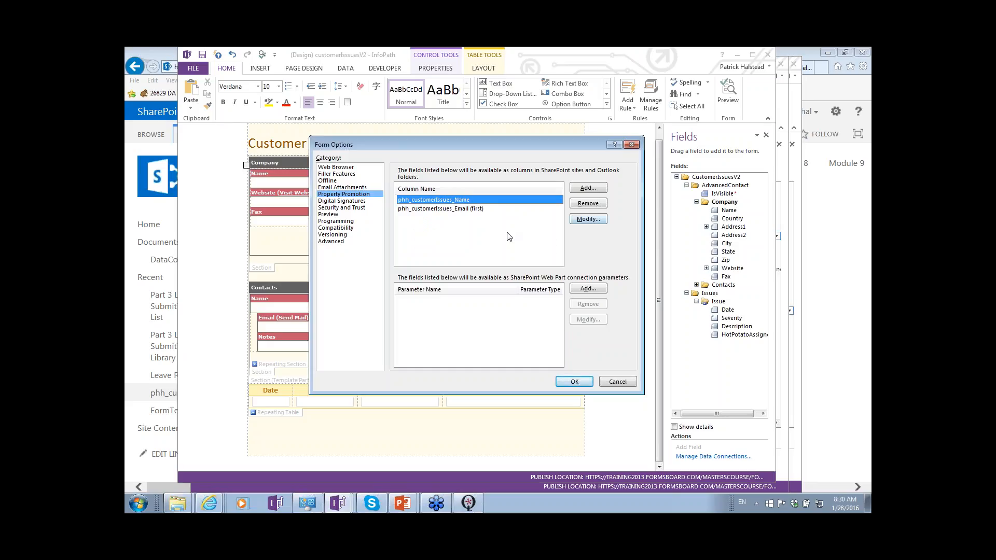
{"action": "key", "text": "Escape"}
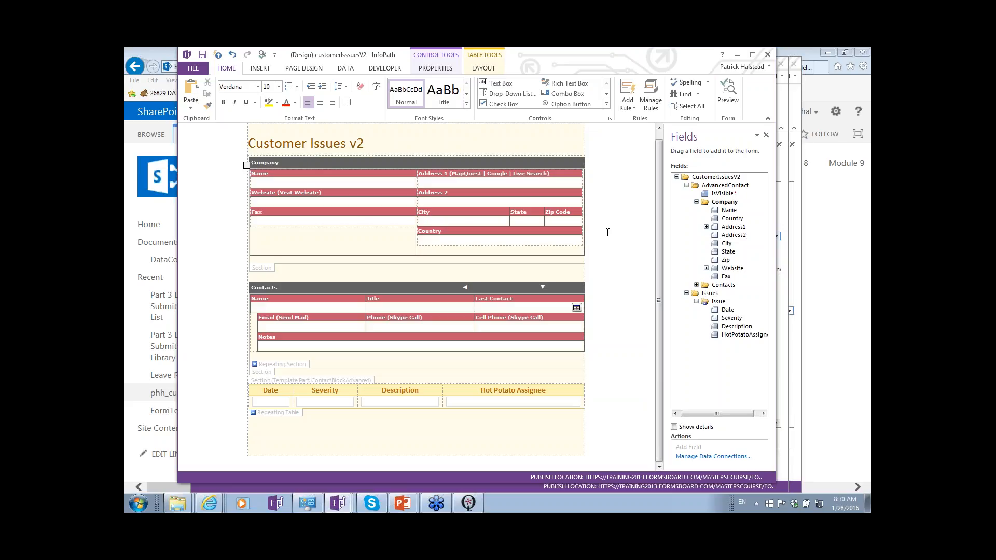
- Go through publishing the template to SharePoint as an update of the phh_customerIssuesV2 site content type, up to the promoted columns page
{"action": "left_click", "coordinate": [200, 71]}
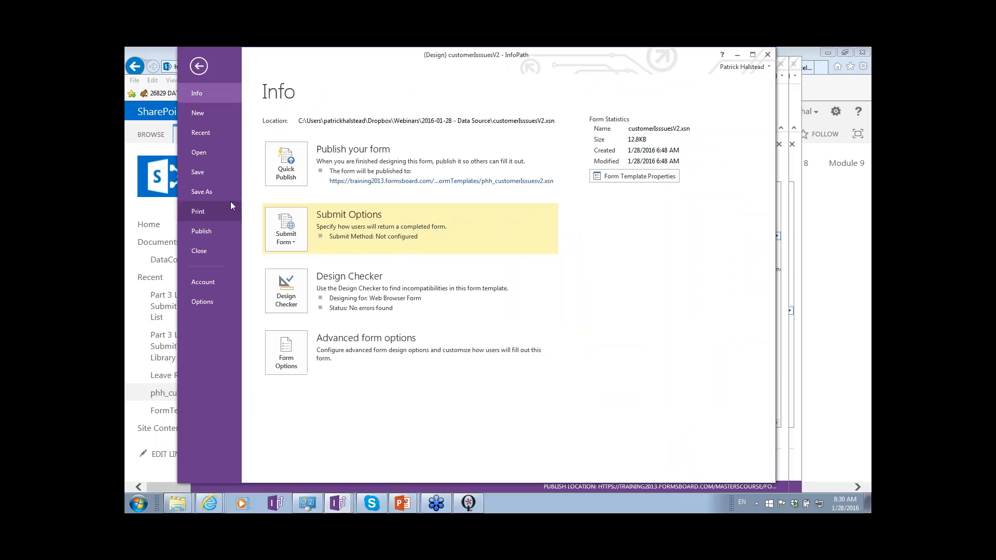
{"action": "left_click", "coordinate": [209, 235]}
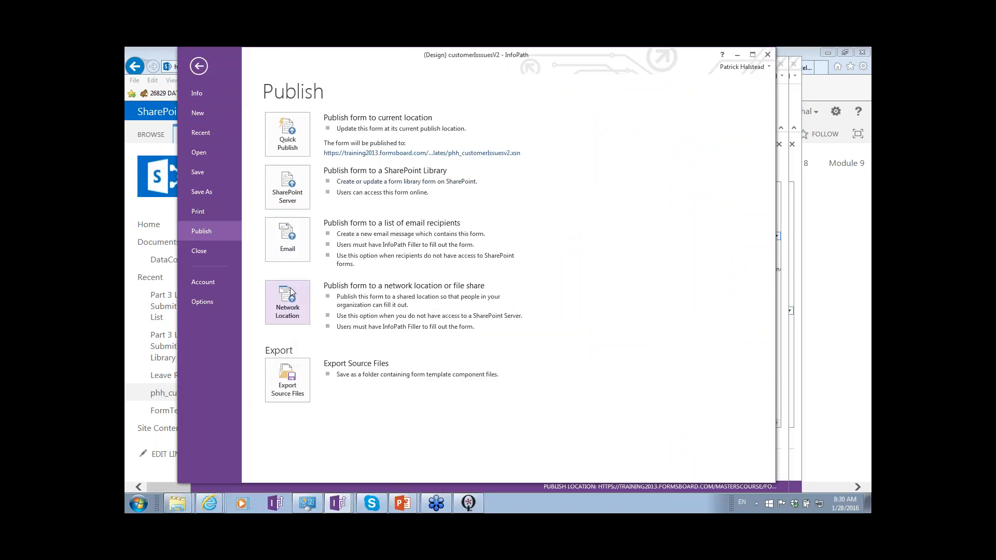
{"action": "left_click", "coordinate": [287, 203]}
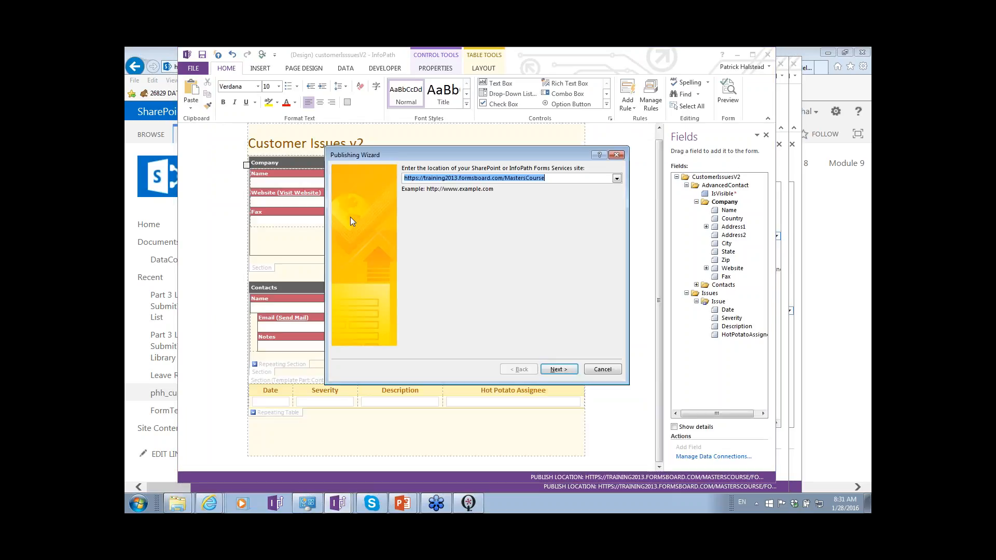
{"action": "left_click", "coordinate": [547, 370]}
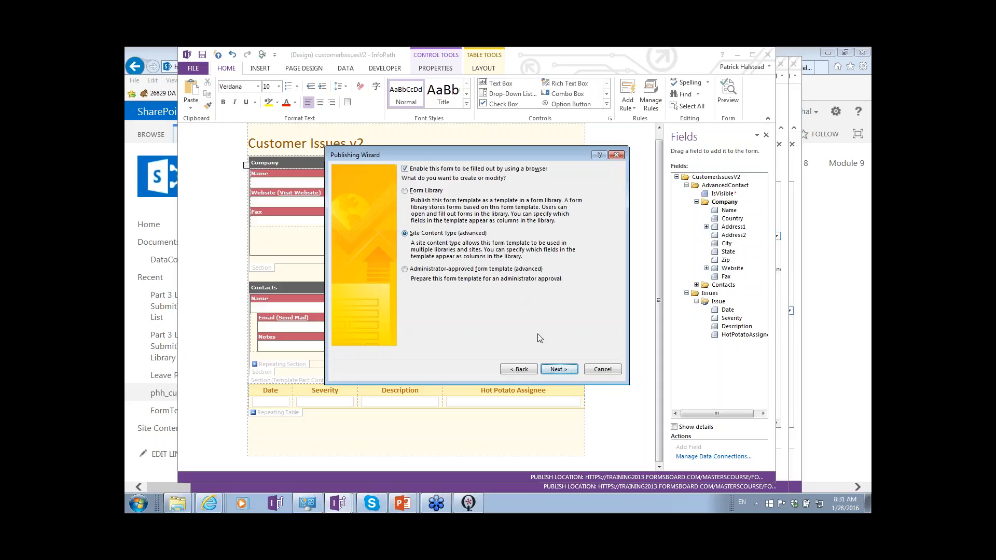
{"action": "left_click", "coordinate": [555, 369]}
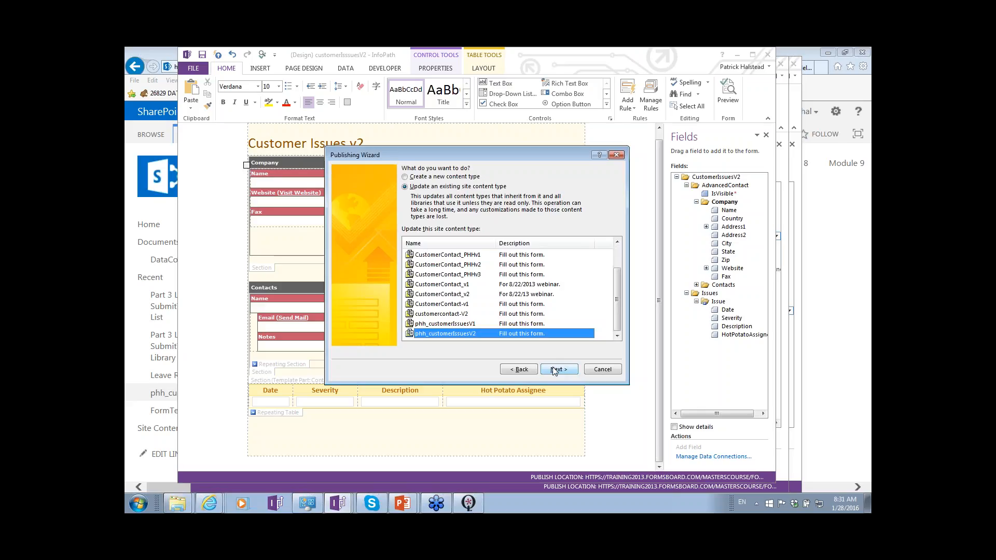
{"action": "left_click", "coordinate": [554, 370]}
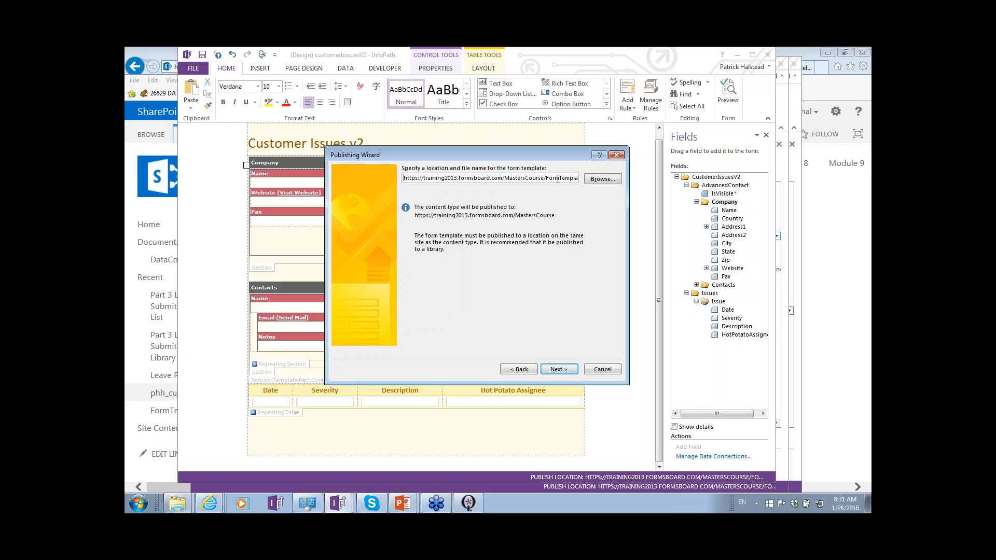
{"action": "left_click_drag", "start_coordinate": [557, 178], "coordinate": [610, 183]}
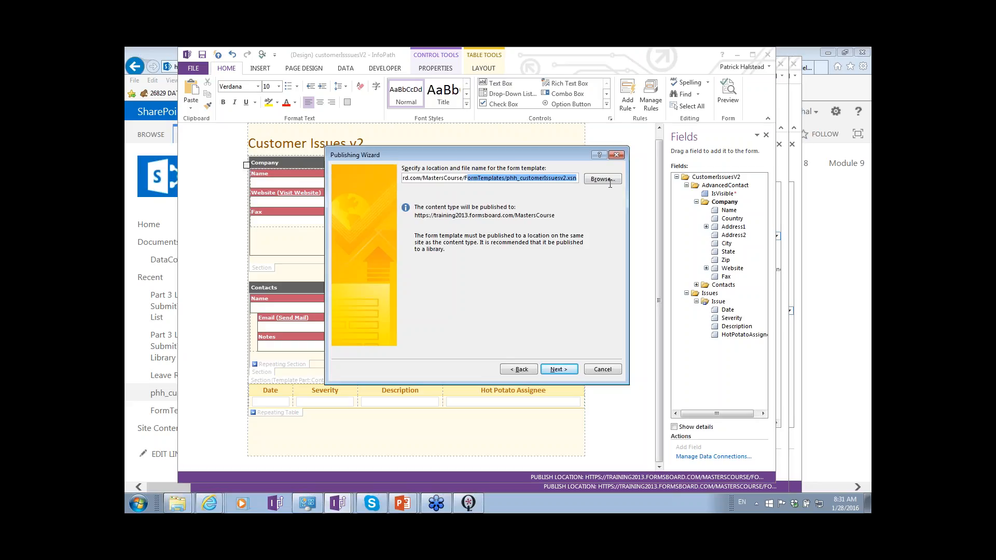
{"action": "left_click", "coordinate": [574, 374]}
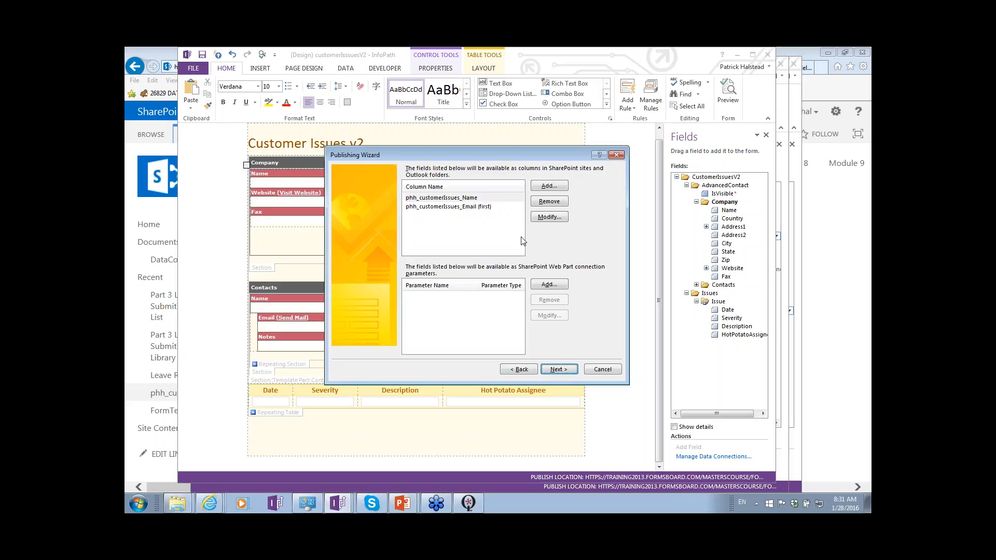
- Open the phh_customerIssues_Name column for modification and choose the Microsoft Office InfoPath site column group
{"action": "left_click", "coordinate": [455, 197]}
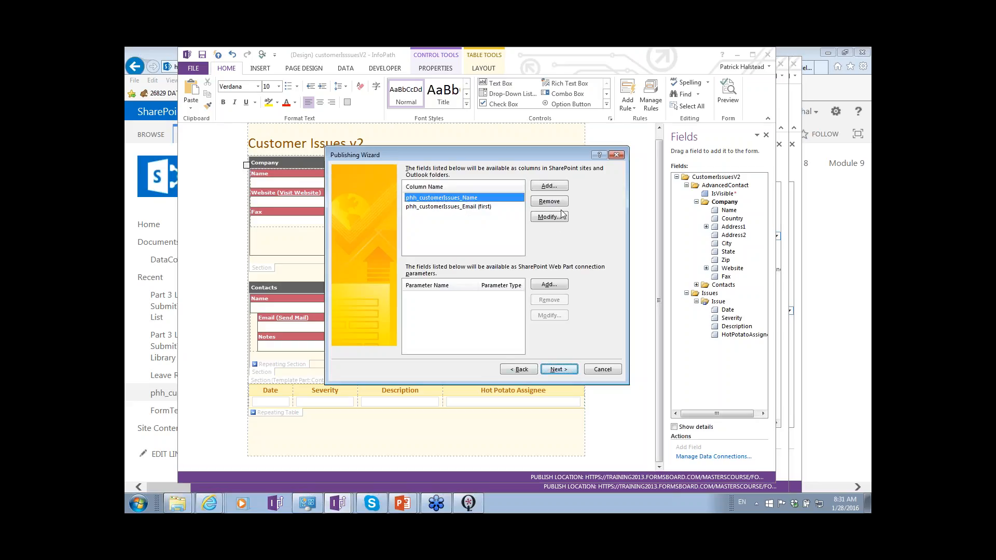
{"action": "left_click", "coordinate": [549, 216]}
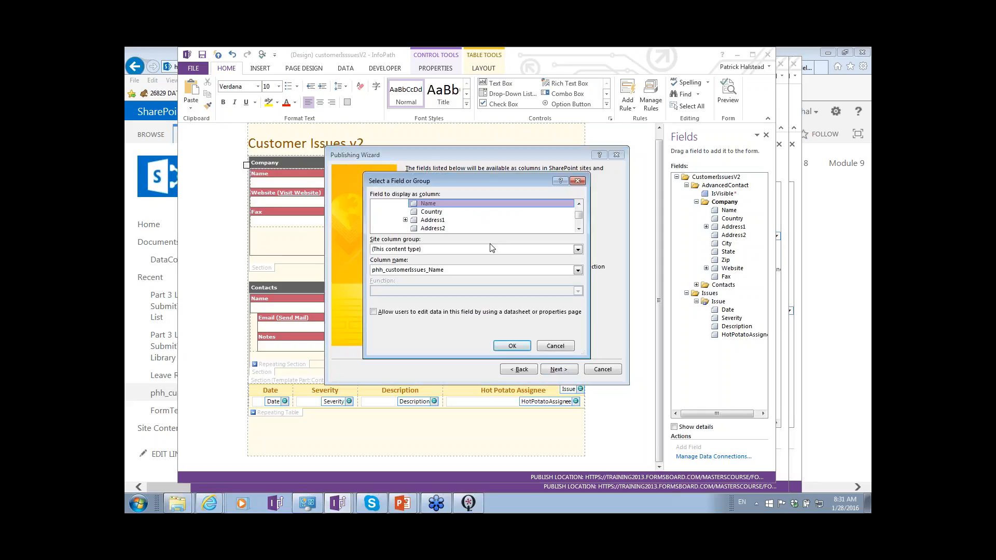
{"action": "left_click", "coordinate": [471, 249]}
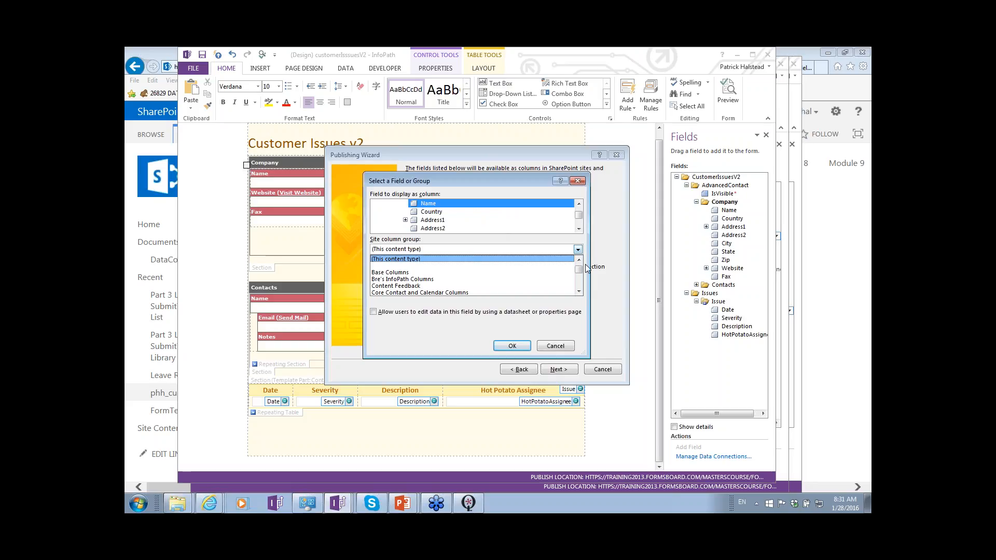
{"action": "scroll", "coordinate": [578, 264], "scroll_direction": "up", "scroll_amount": 1}
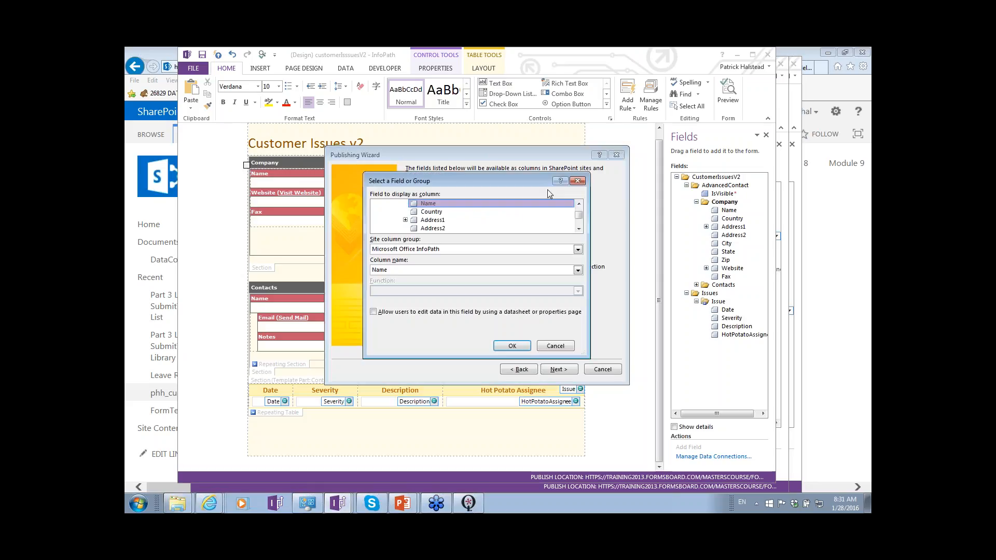
{"action": "left_click", "coordinate": [441, 250]}
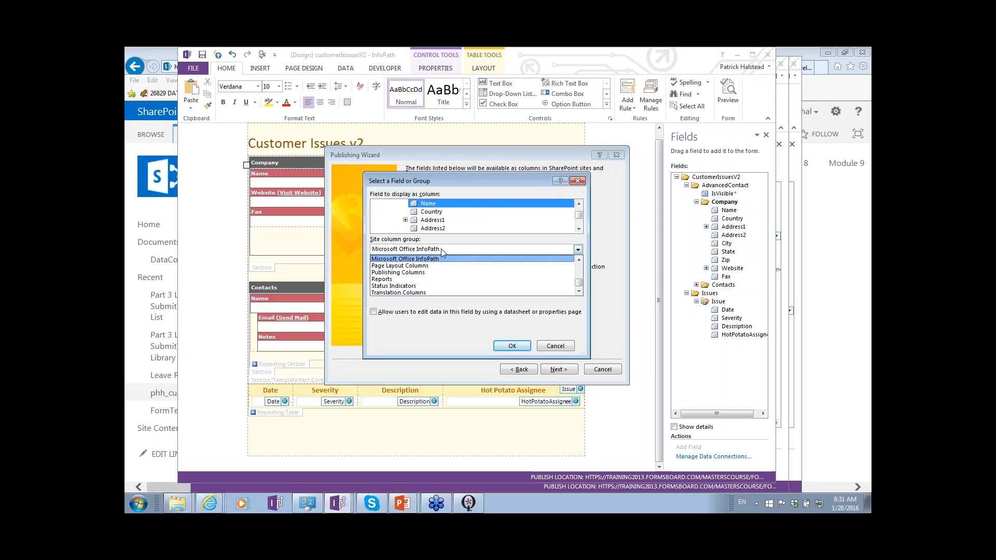
{"action": "left_click", "coordinate": [443, 251]}
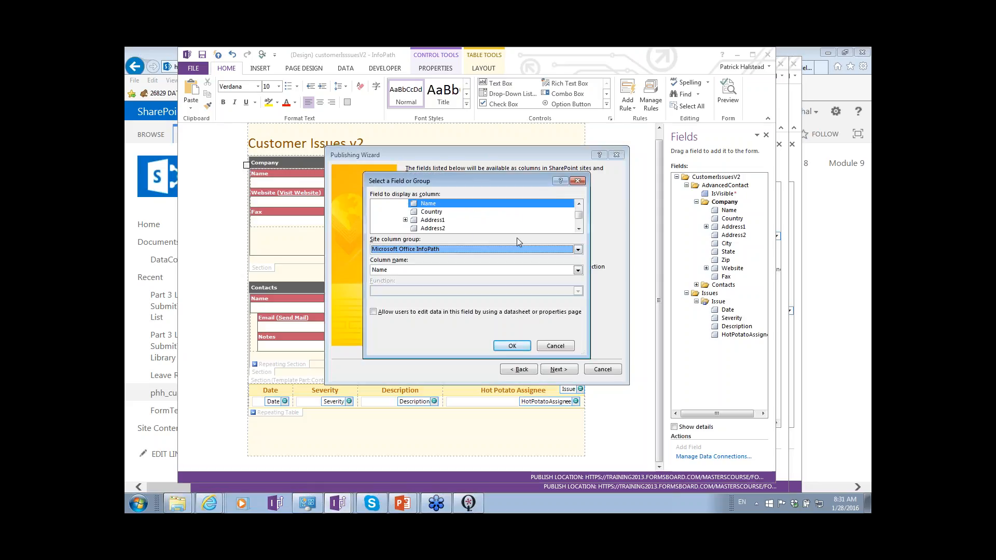
- Expand the Contacts and Contact groups and select the Name_1 field as the field to display as a column
{"action": "left_click_drag", "start_coordinate": [578, 213], "coordinate": [578, 209]}
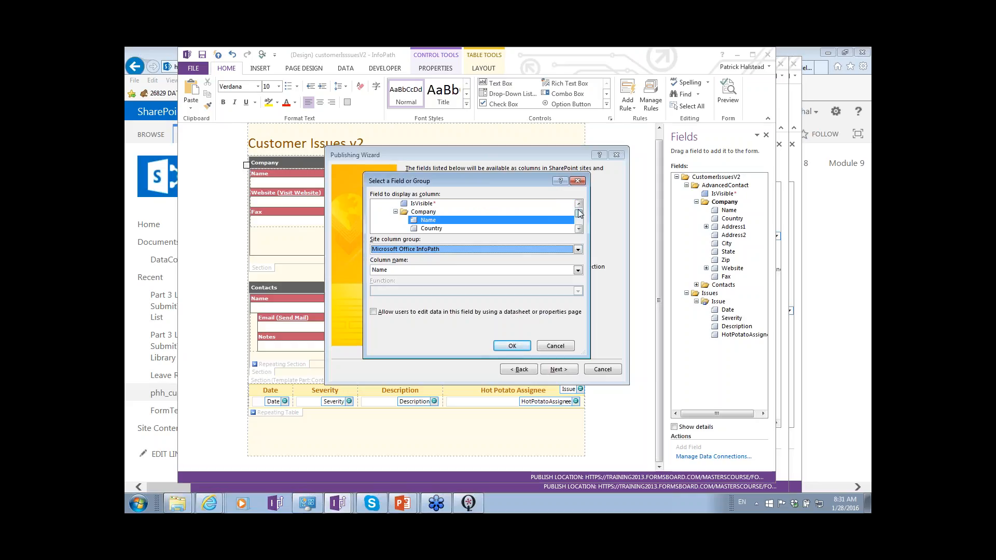
{"action": "double_click", "coordinate": [580, 206]}
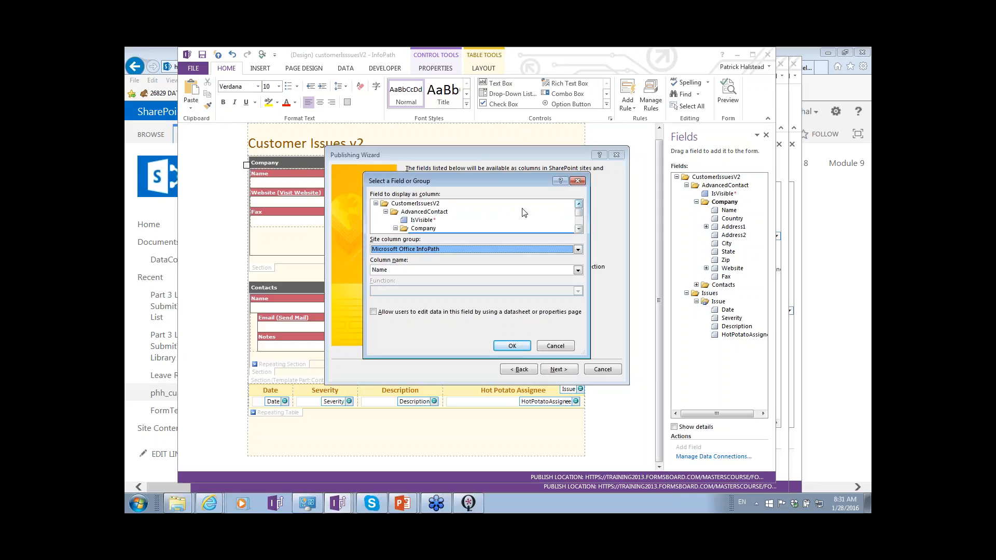
{"action": "left_click", "coordinate": [581, 228]}
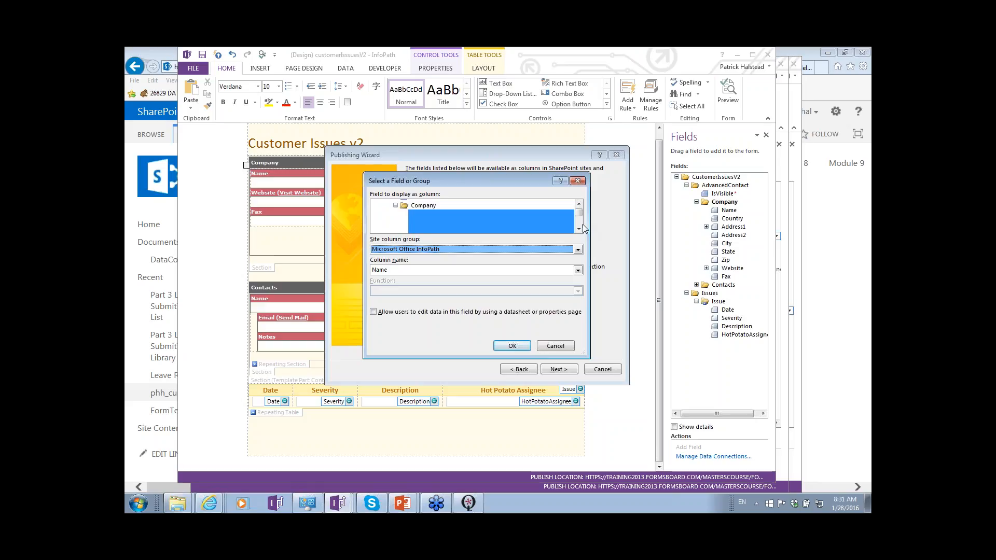
{"action": "scroll", "coordinate": [583, 228], "scroll_direction": "down", "scroll_amount": 3}
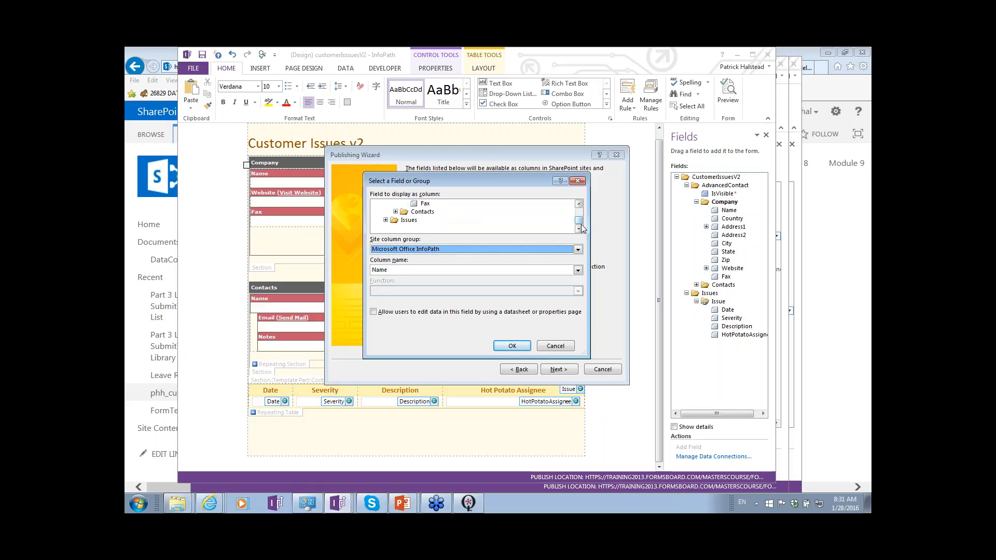
{"action": "left_click", "coordinate": [428, 212]}
{"action": "double_click", "coordinate": [428, 214]}
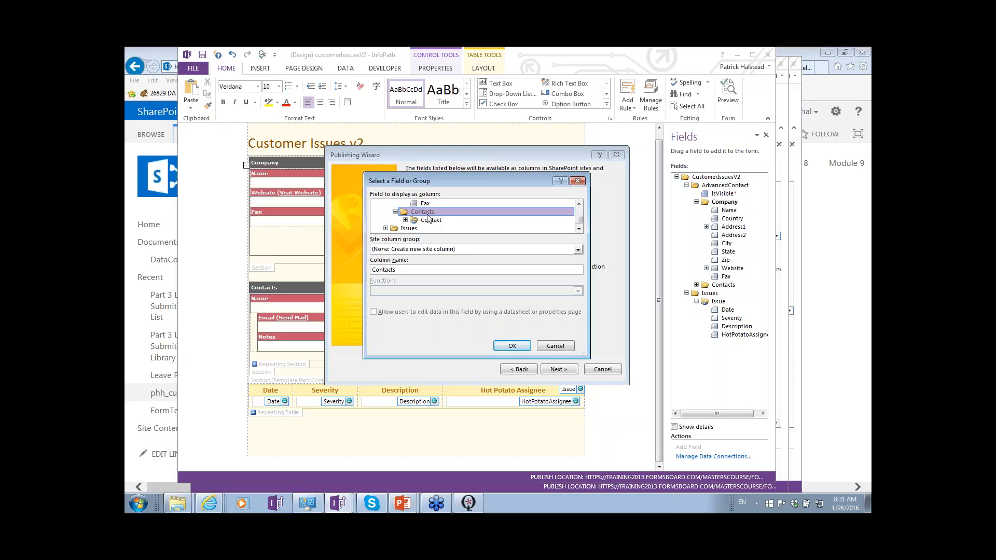
{"action": "double_click", "coordinate": [428, 218]}
{"action": "left_click", "coordinate": [428, 214]}
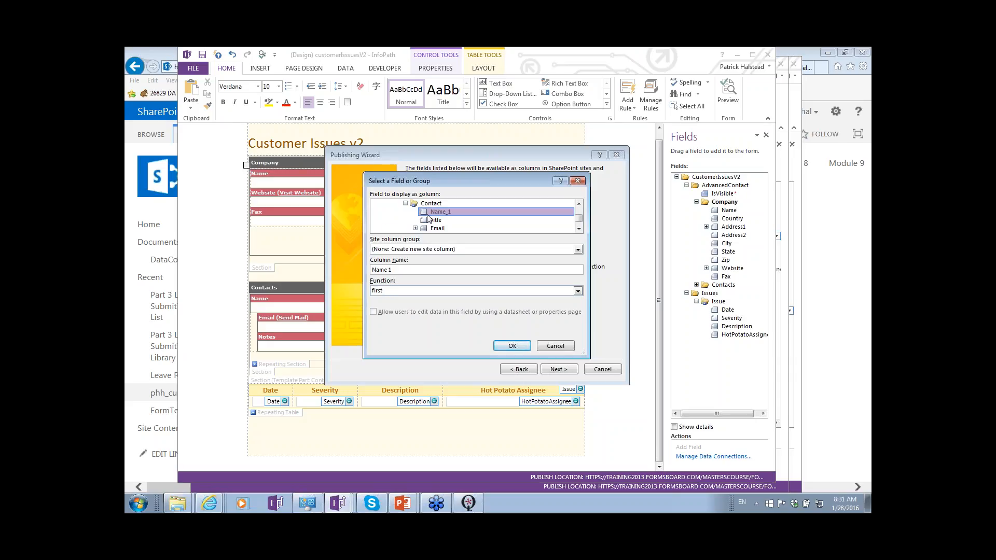
- Set Name_1's site column group to Microsoft Office InfoPath, view the available column names, and leave the Publishing Wizard without publishing
{"action": "left_click", "coordinate": [453, 249]}
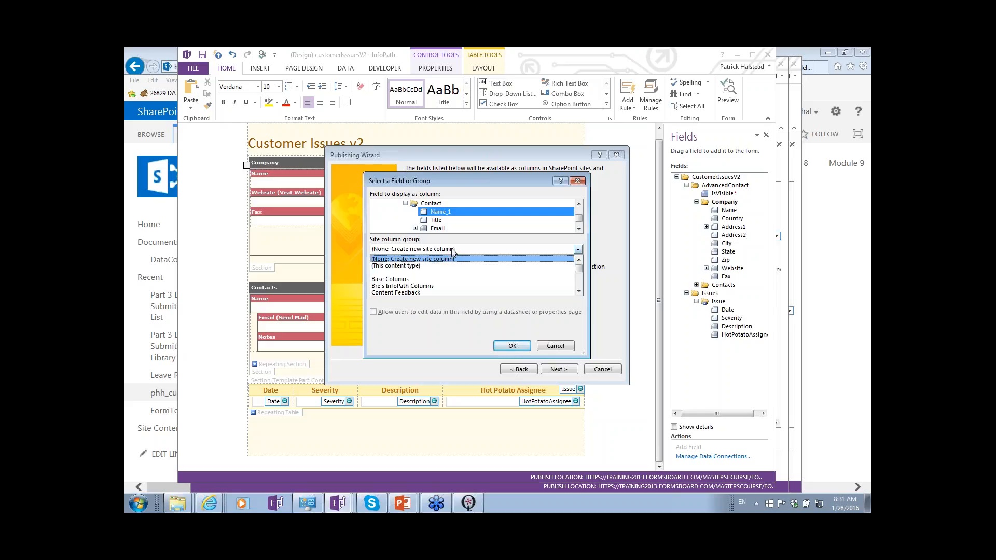
{"action": "left_click", "coordinate": [579, 281]}
{"action": "left_click", "coordinate": [579, 284]}
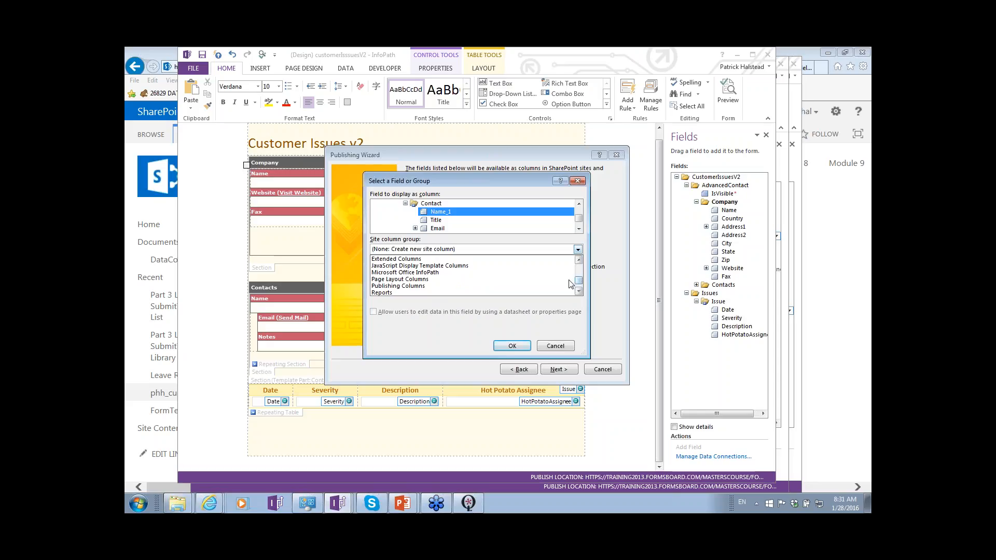
{"action": "left_click", "coordinate": [472, 272]}
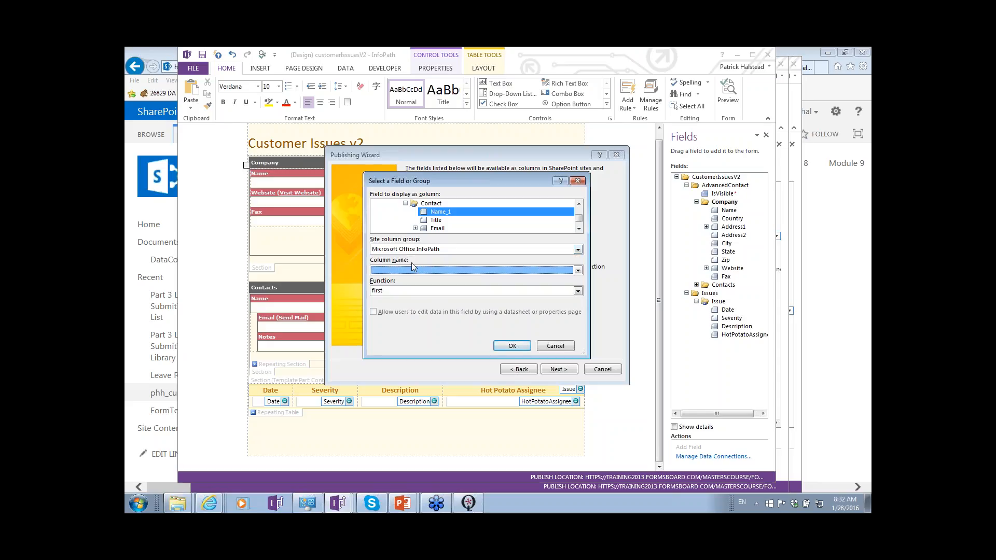
{"action": "left_click", "coordinate": [426, 269]}
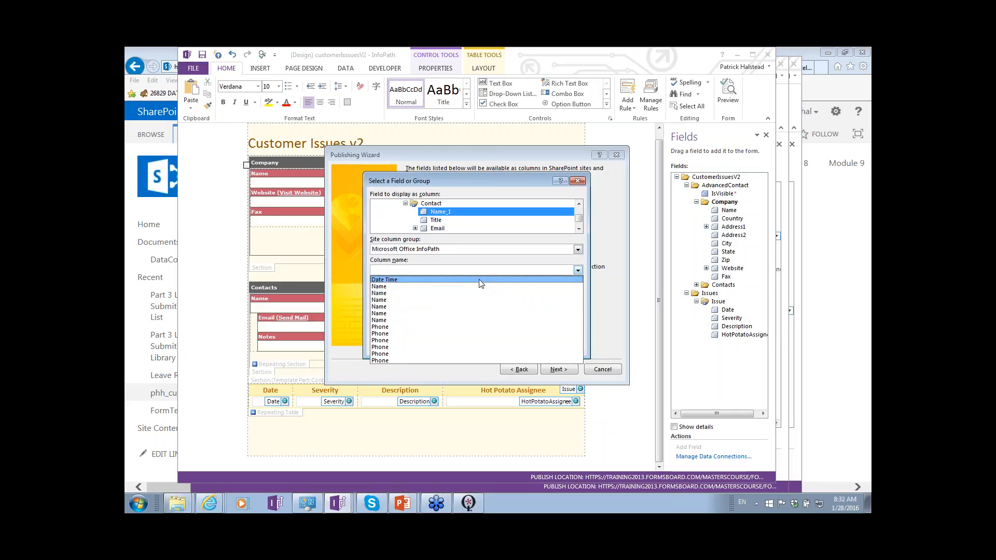
{"action": "left_click", "coordinate": [479, 281]}
{"action": "key", "text": "Return"}
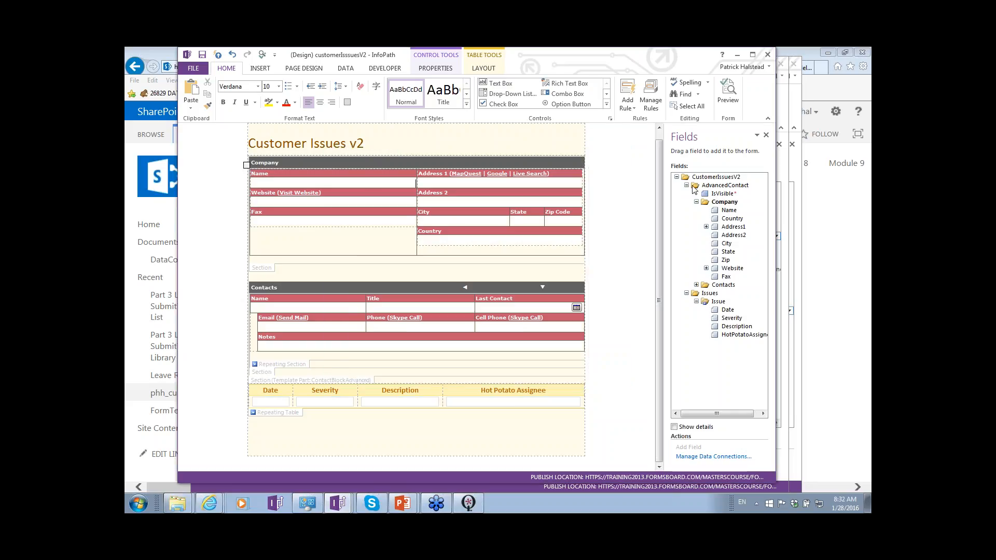
- Switch to the PowerPoint slide show, glance at the data migration options slide, and return to the "Side-by-side is low cost" slide
{"action": "key", "text": "alt+Tab"}
{"action": "key", "text": "alt+Tab"}
{"action": "key", "text": "alt+Tab"}
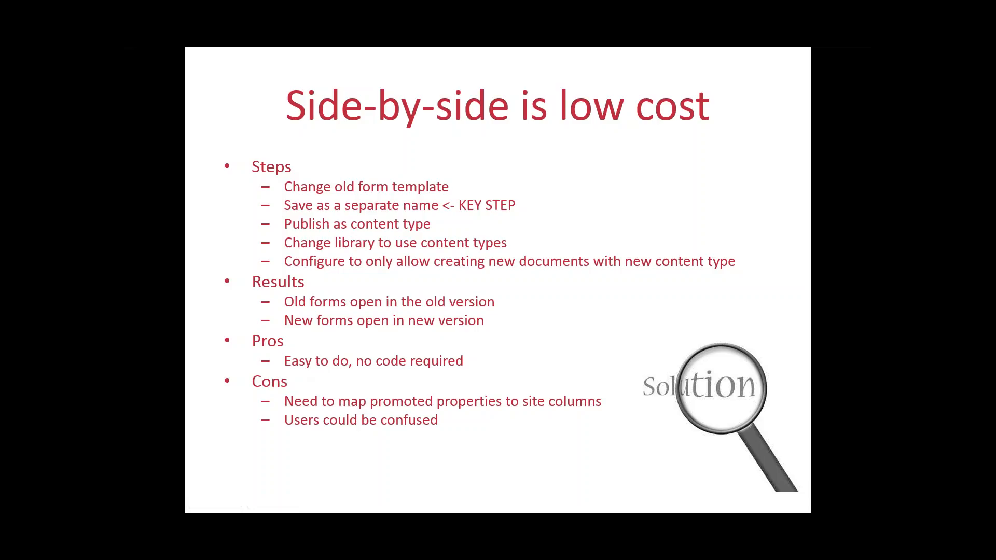
{"action": "key", "text": "Right"}
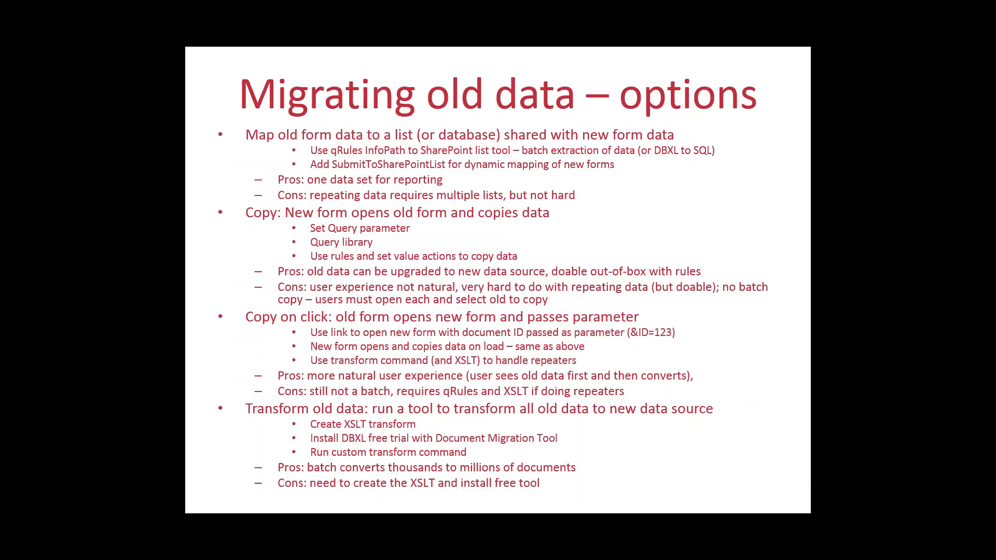
{"action": "key", "text": "Left"}
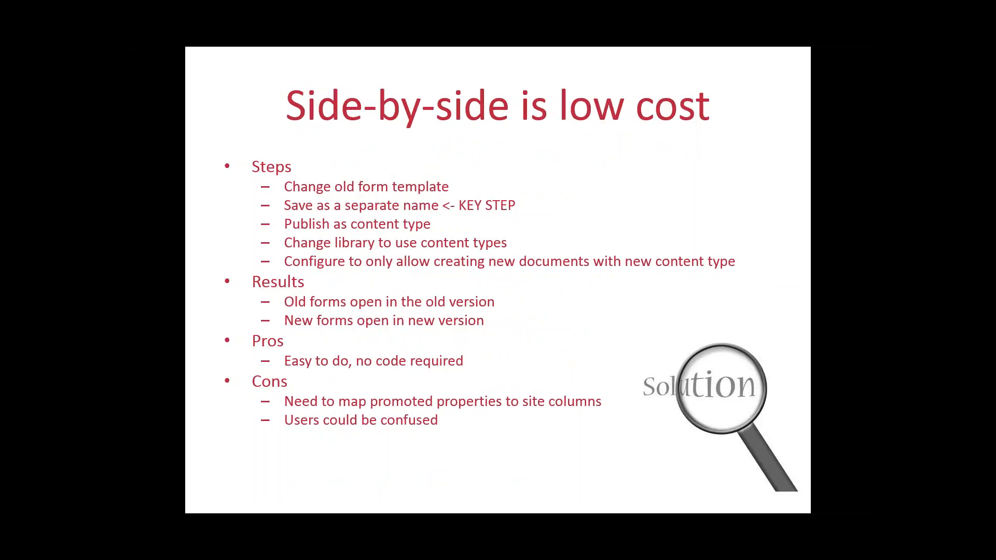